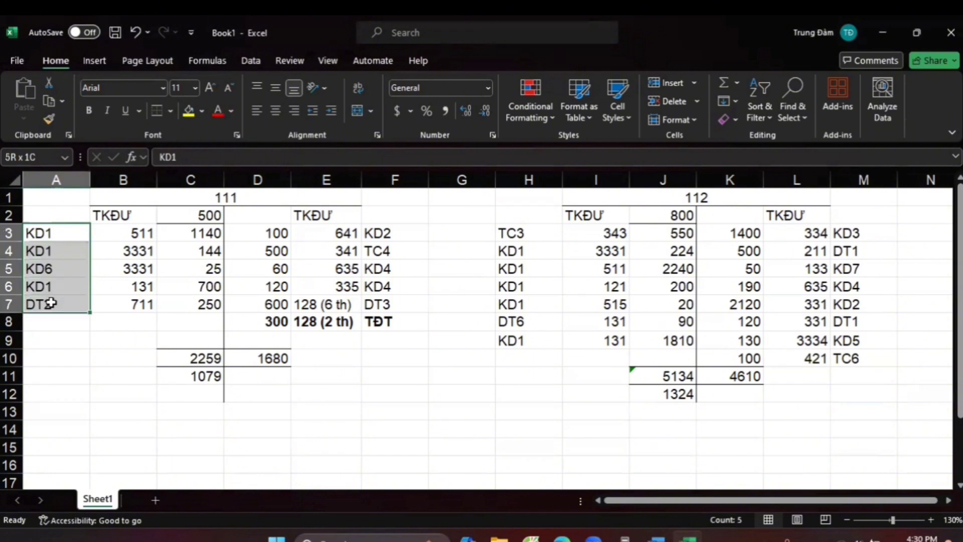
left_click_drag(385, 243, 392, 324)
left_click_drag(859, 235, 860, 358)
left_click(533, 415)
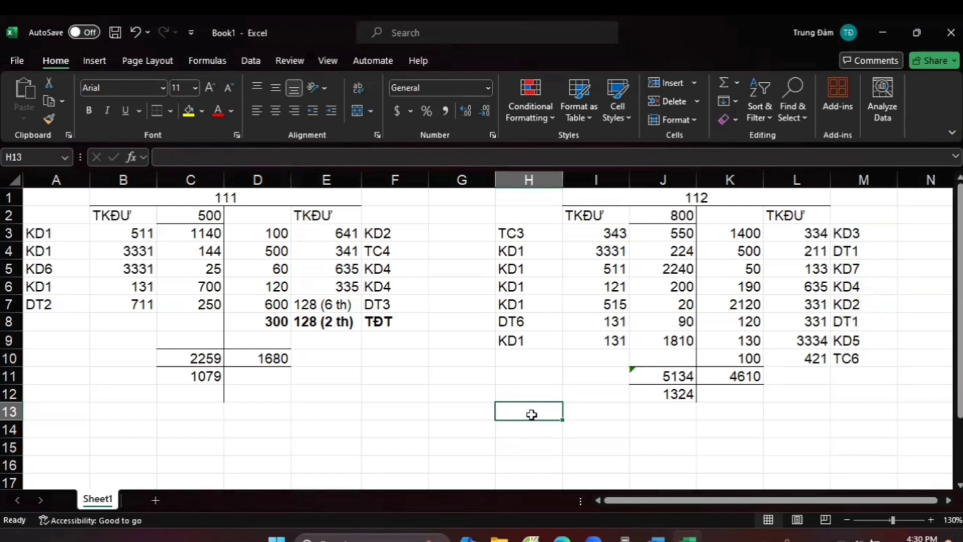
Enter the heading "Ta có BCLCTT theo PP trực tiếp" in cell A14 below the T-accounts
left_click(76, 440)
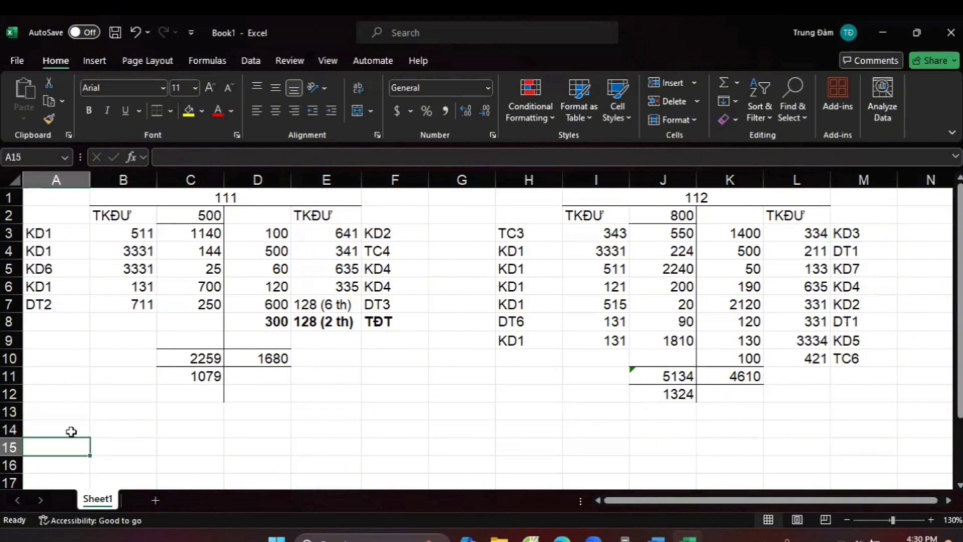
left_click(71, 429)
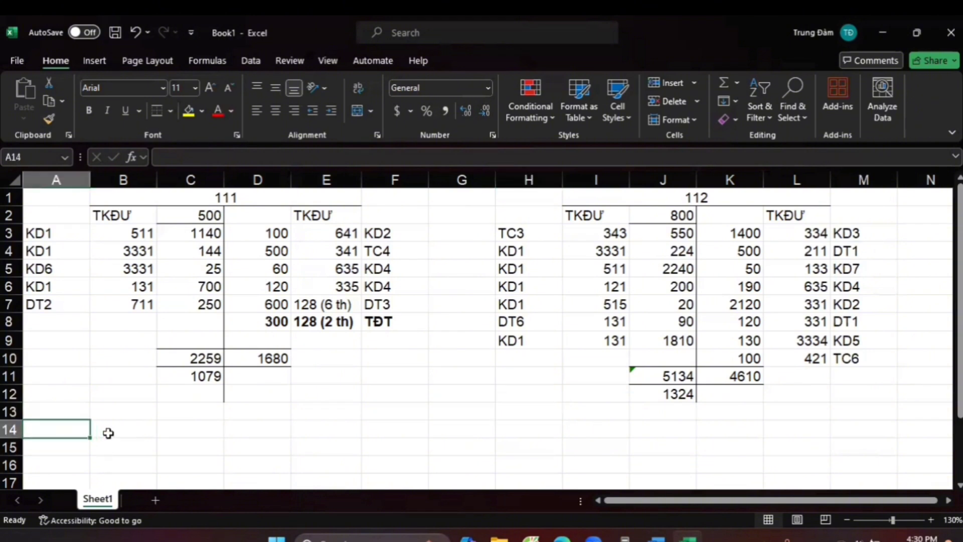
type("Ta cio")
key("BackSpace")
key("BackSpace")
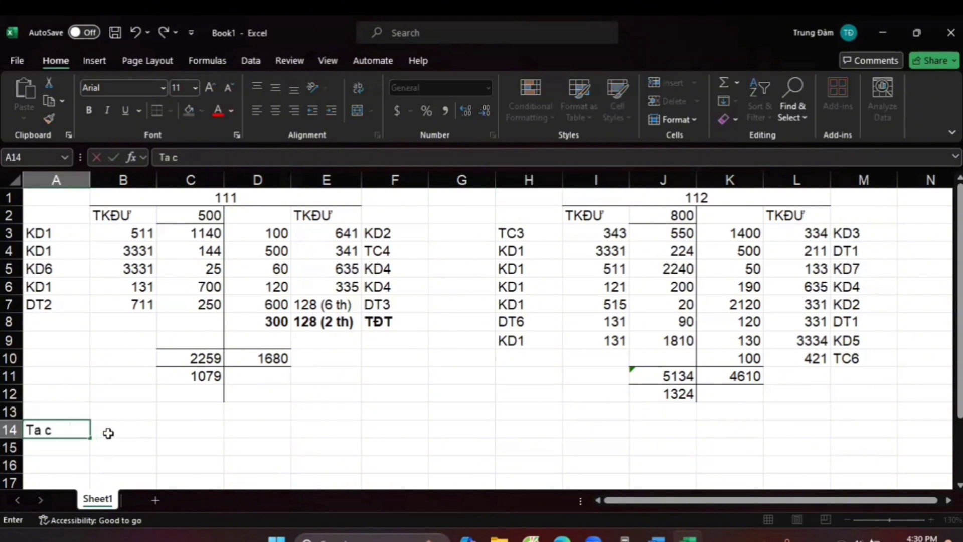
type("ó BCLC")
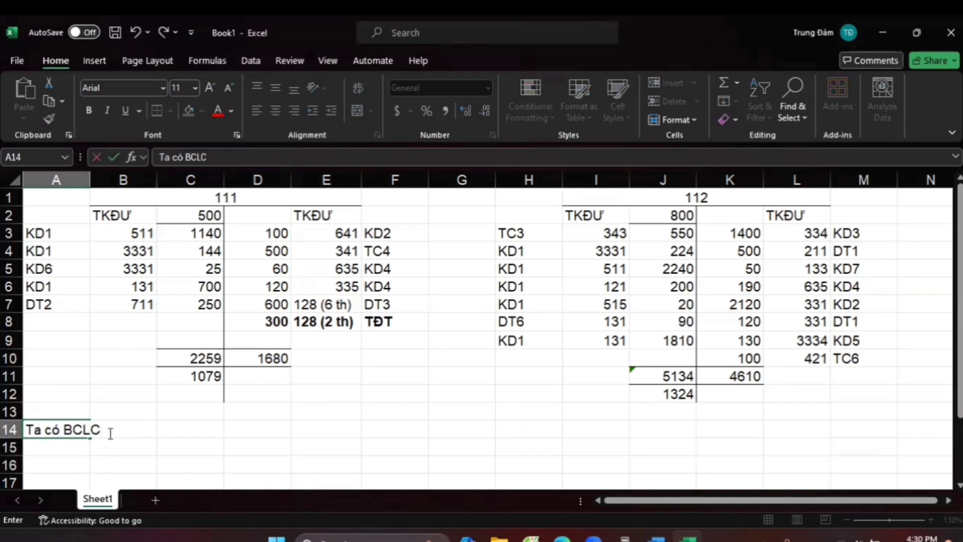
type("TT theo PP")
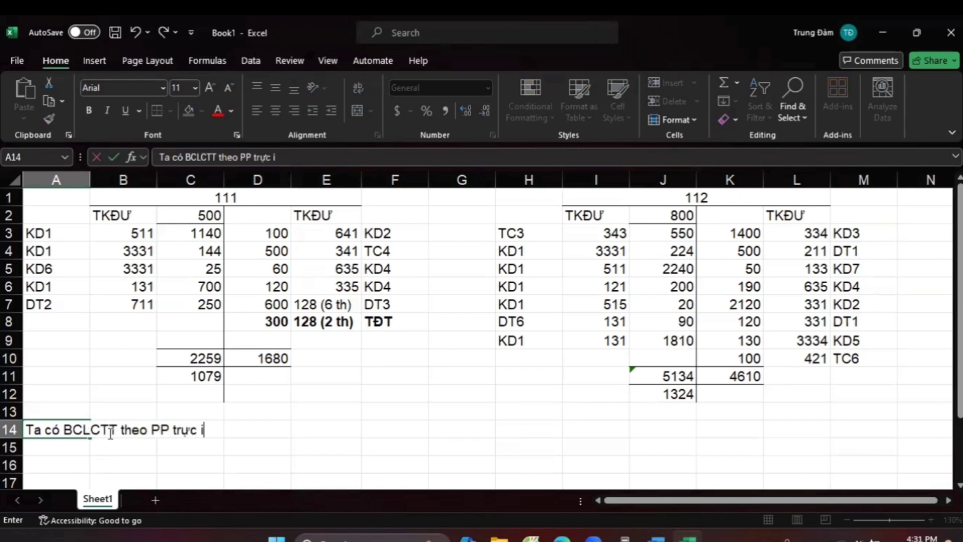
type(" trực tiếp")
key("Return")
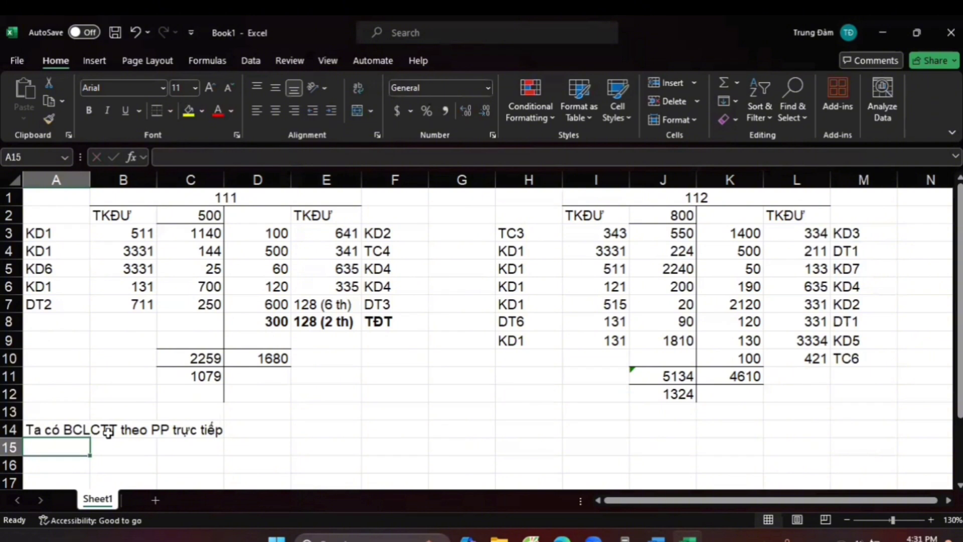
Make the heading in cell A14 bold
left_click(75, 426)
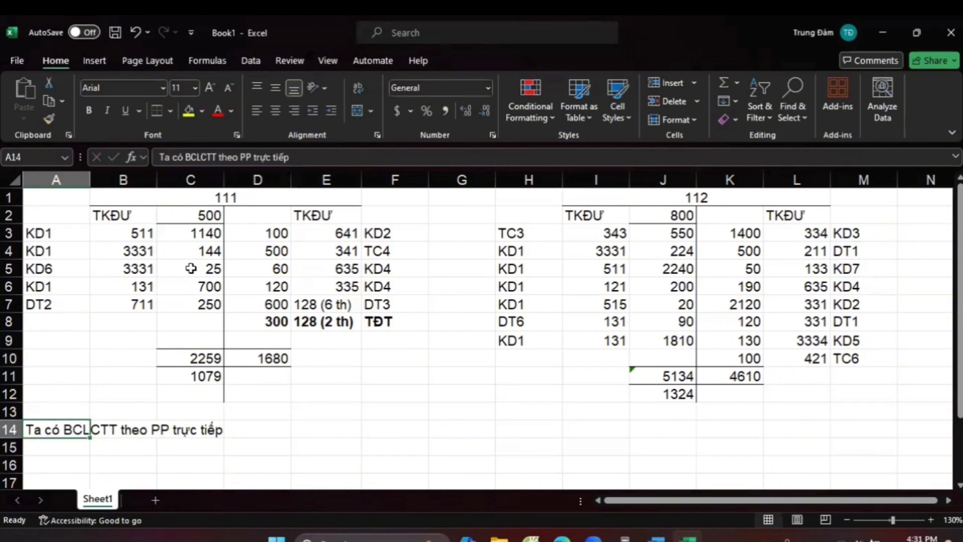
left_click(88, 111)
left_click(52, 447)
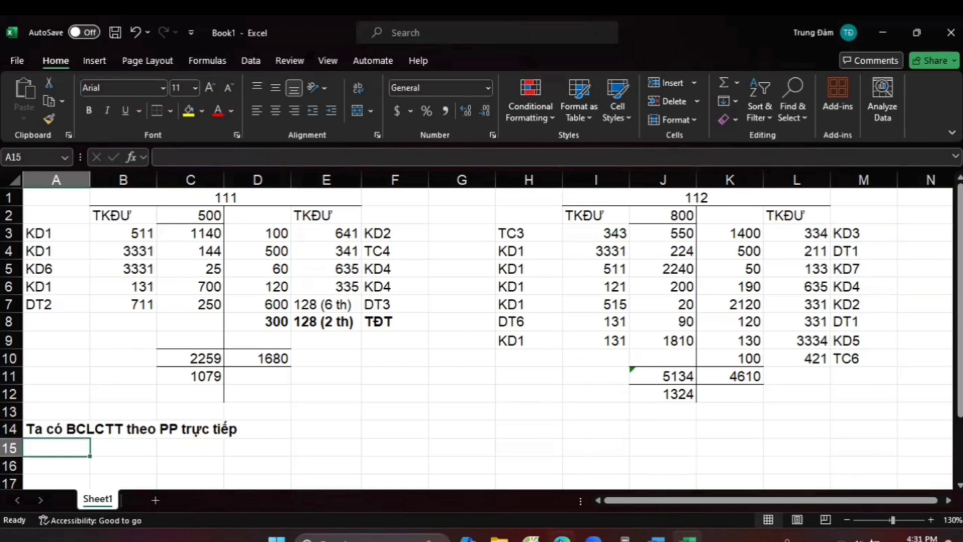
Switch to Chương 4 kế 2.pdf in the browser and examine the cash flow items for operating, investing and financing activities
left_click(561, 539)
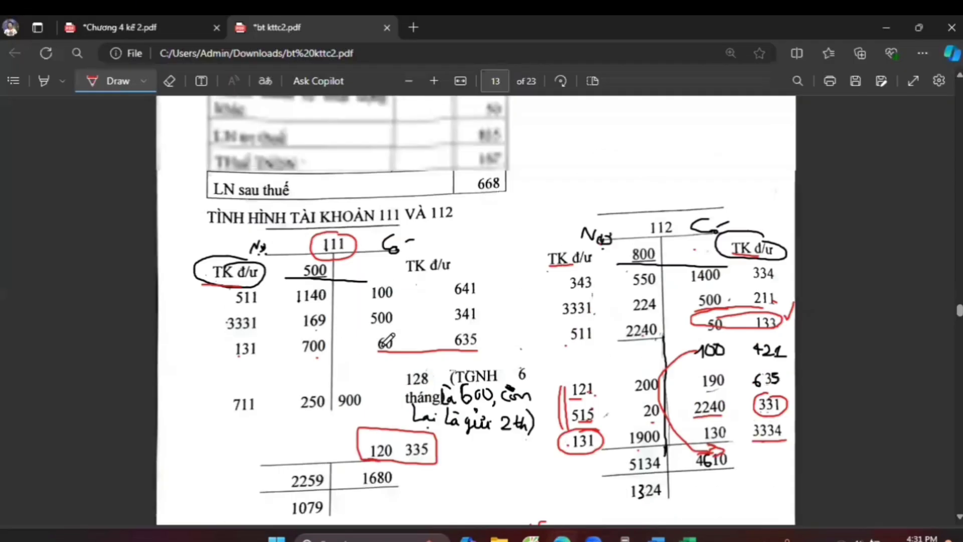
scroll(394, 363, "up", 5)
scroll(393, 363, "down", 3)
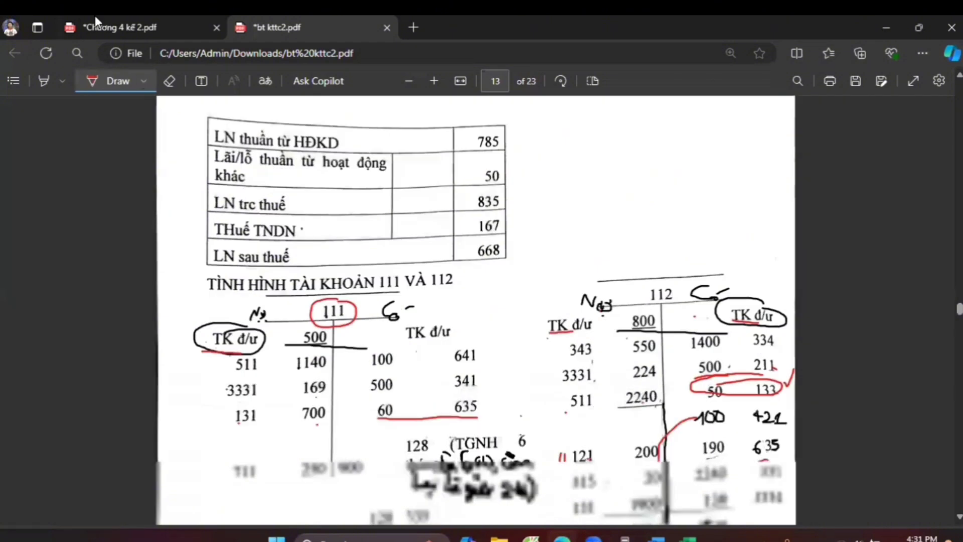
left_click(95, 17)
scroll(495, 359, "up", 15)
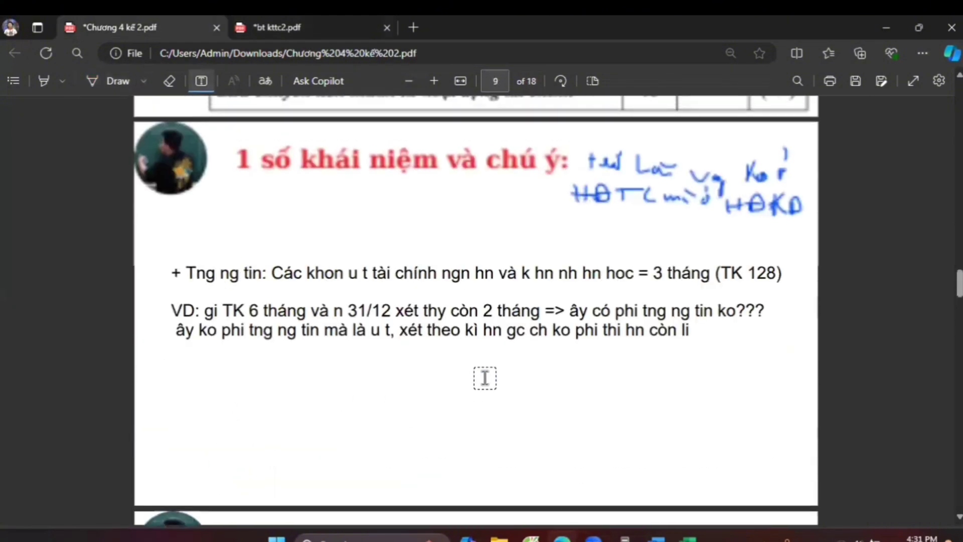
scroll(486, 417, "up", 15)
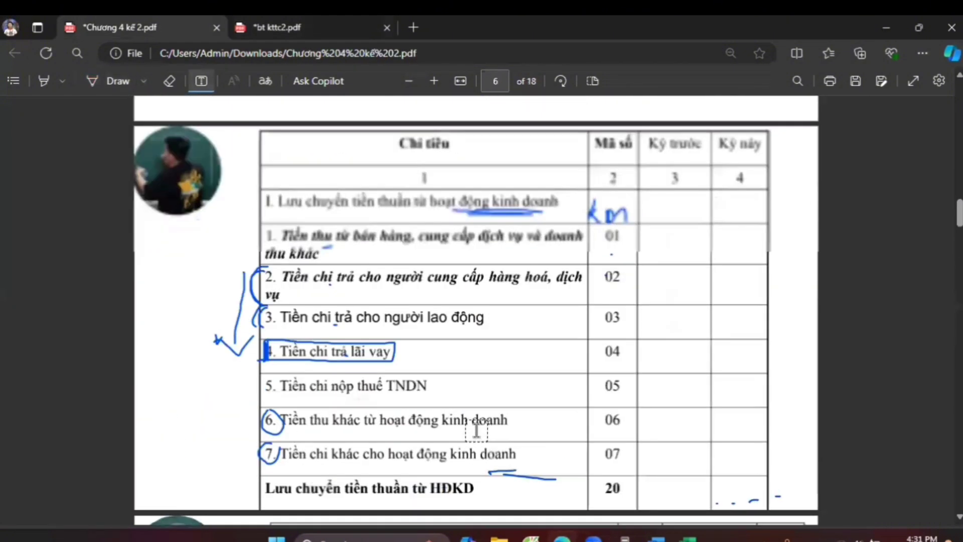
scroll(400, 274, "down", 2)
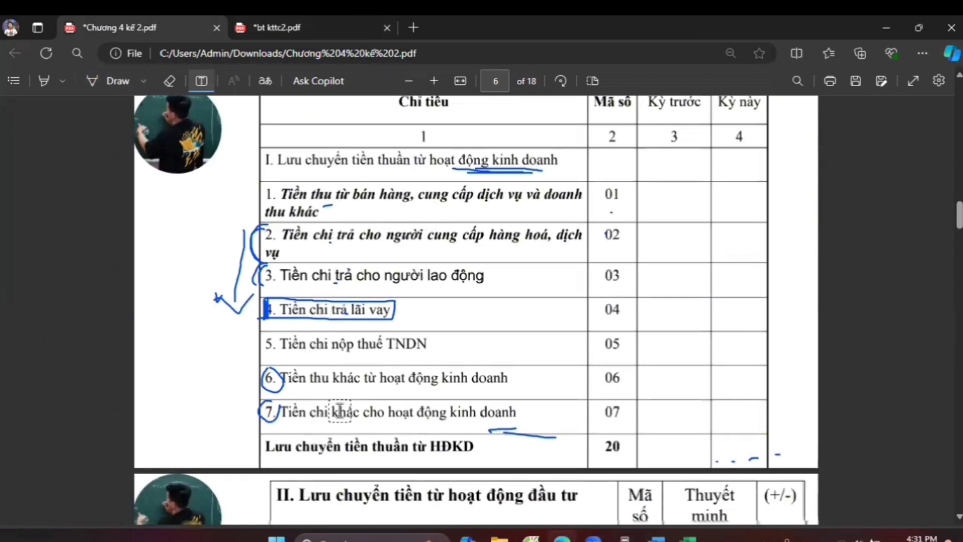
scroll(311, 421, "down", 8)
scroll(319, 409, "down", 8)
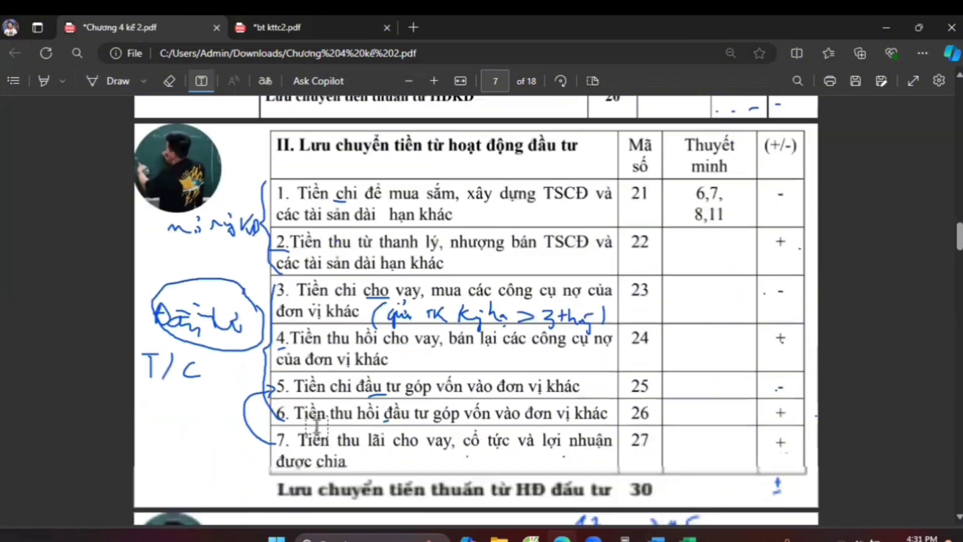
scroll(320, 408, "down", 8)
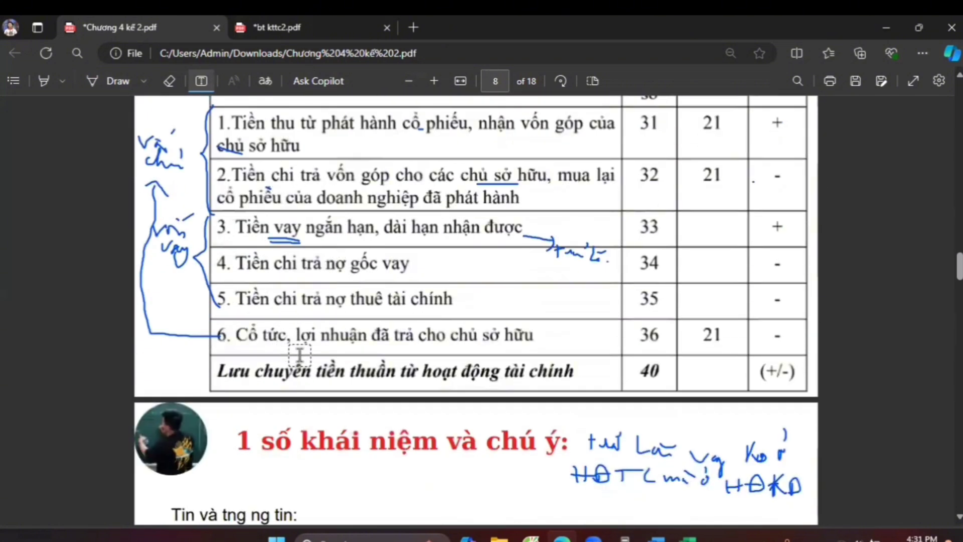
scroll(301, 359, "up", 7)
scroll(307, 361, "up", 20)
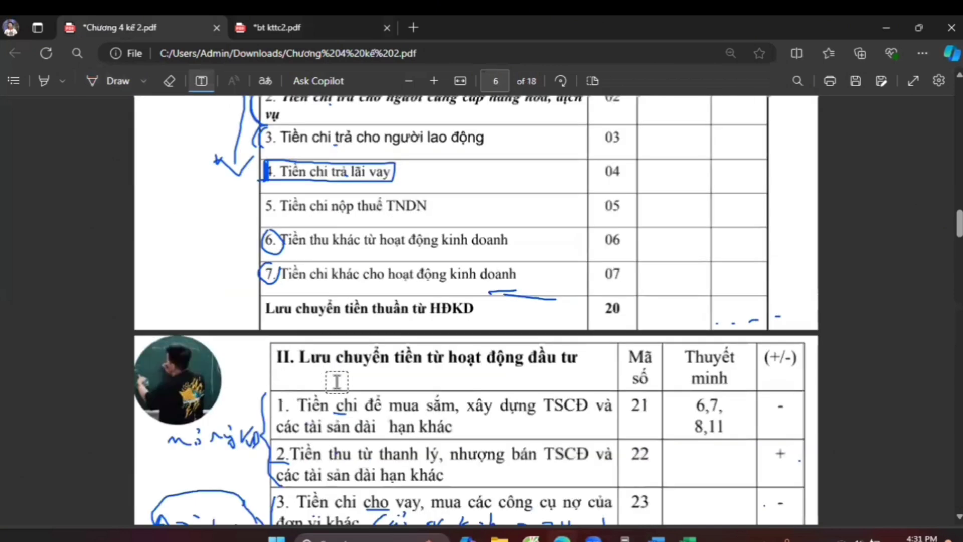
Switch back to the Excel workbook and enter the section label HĐKD in cell A15
key("alt+Tab")
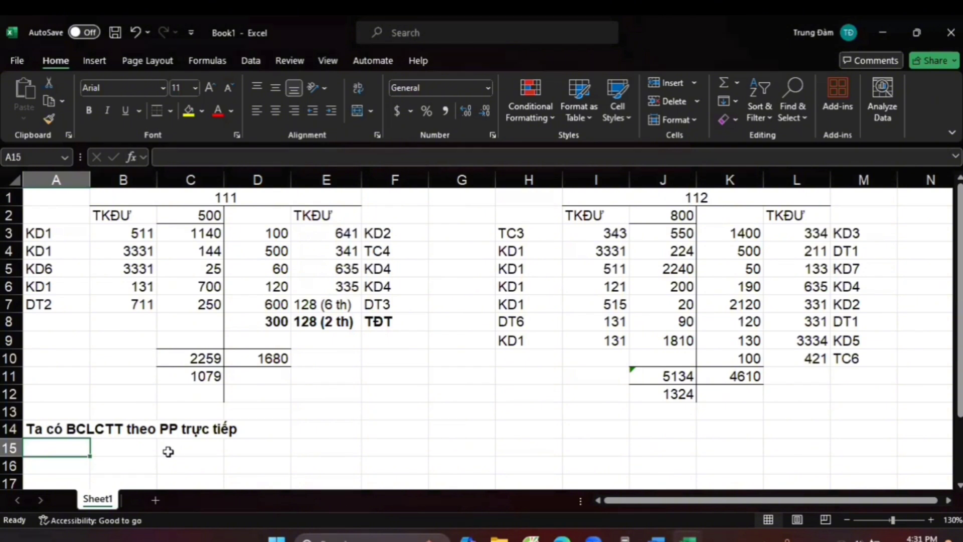
type("HĐKD")
key("Return")
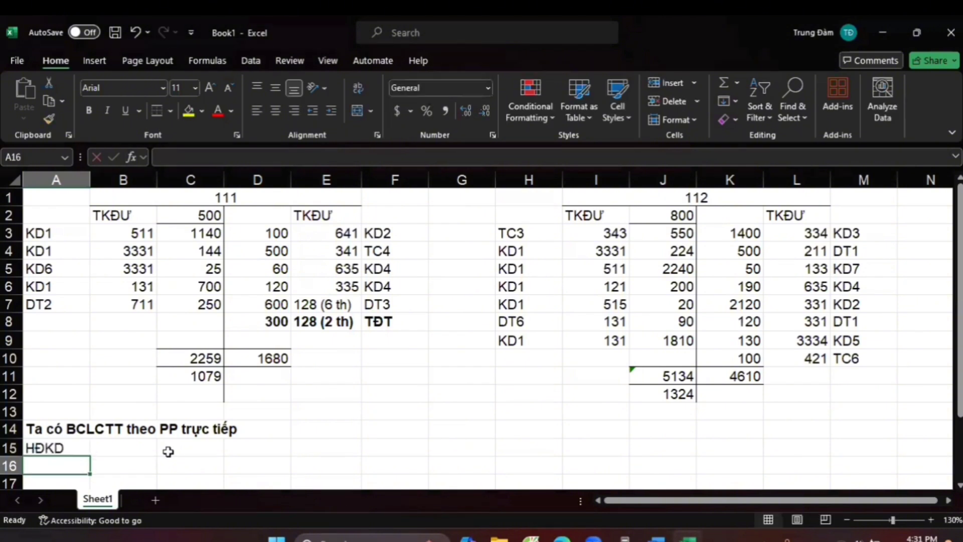
Enter the item codes KD1, KD2 and KD3 in cells A16 to A18 under HĐKD
scroll(156, 445, "down", 1)
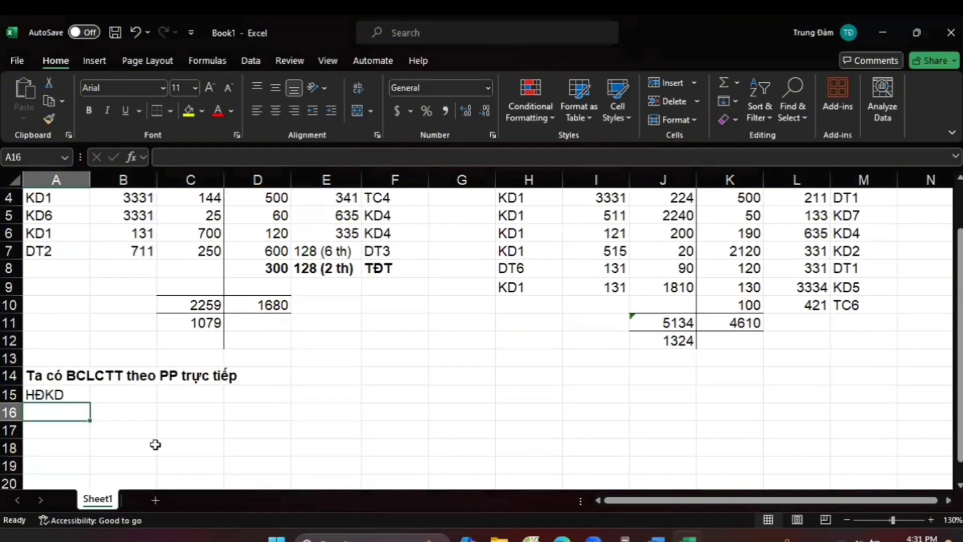
type("KD1")
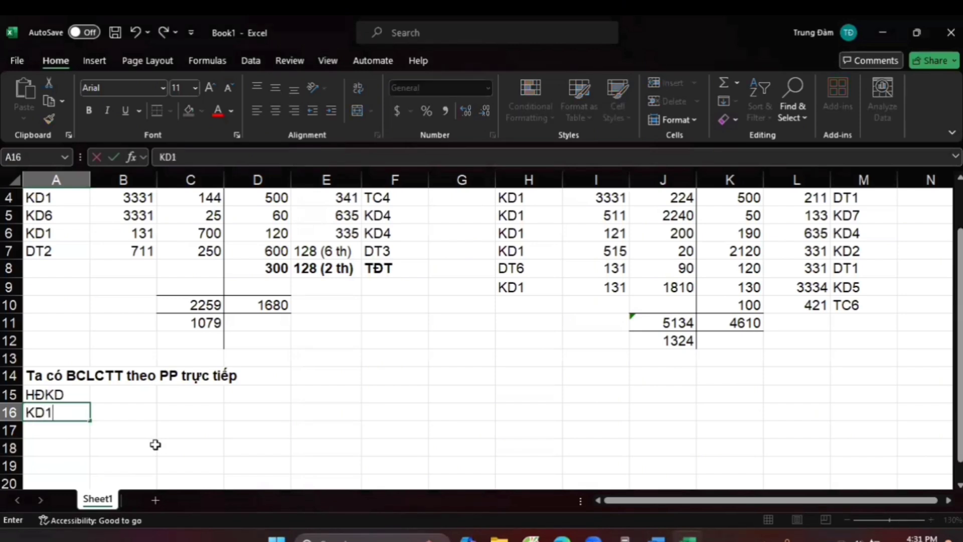
key("Return")
key("Caps_Lock")
type("KD")
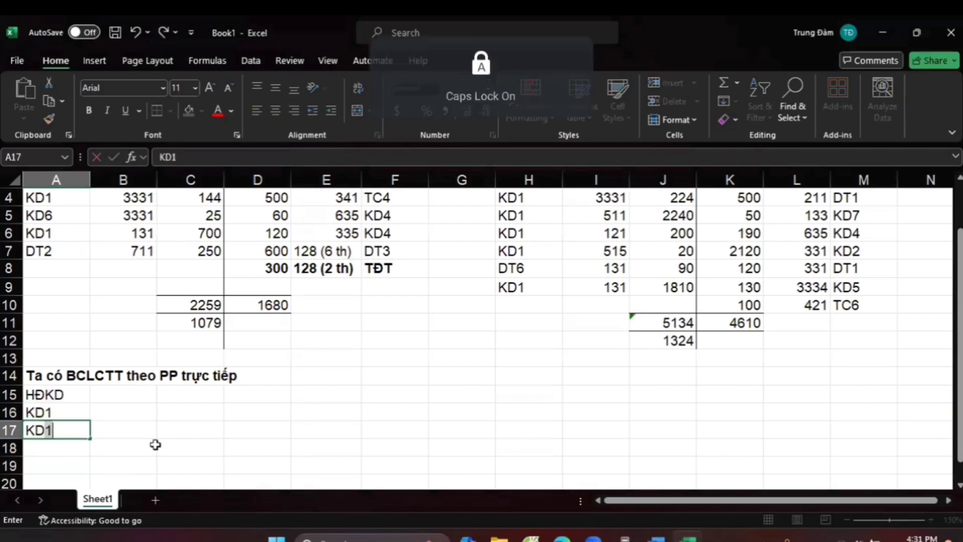
type("2")
key("Return")
type("K")
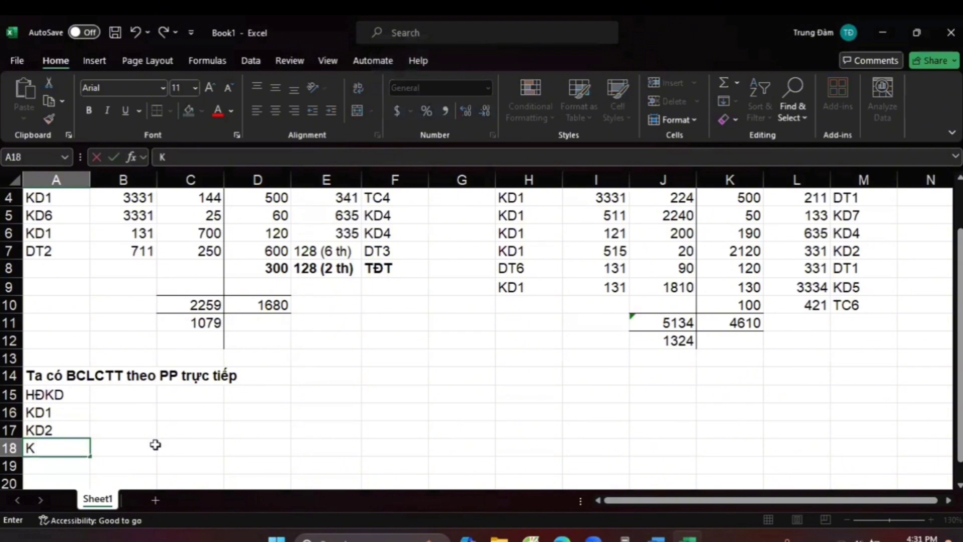
type("D3")
key("Return")
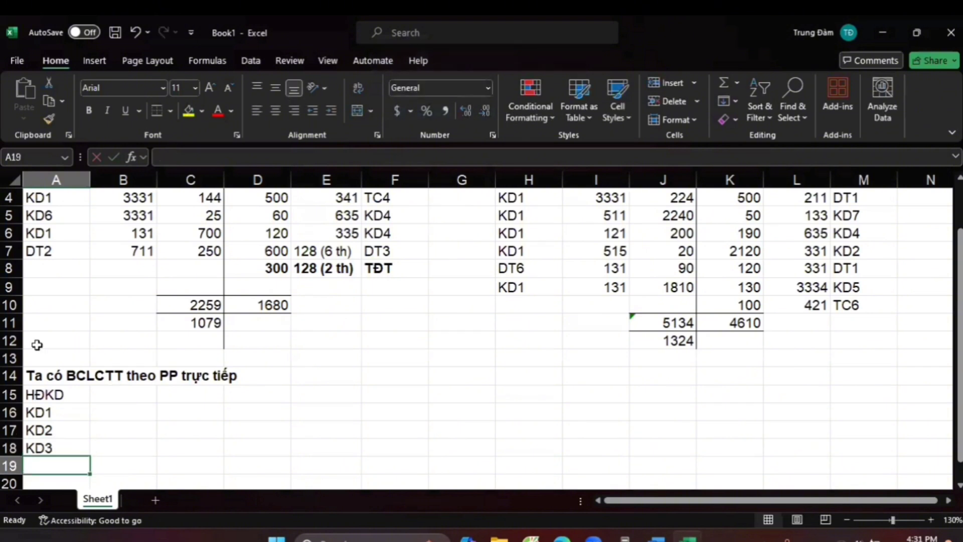
Fill the KD code series from A16:A18 down to KD7 in cell A22
left_click_drag(58, 414, 49, 452)
scroll(50, 453, "down", 2)
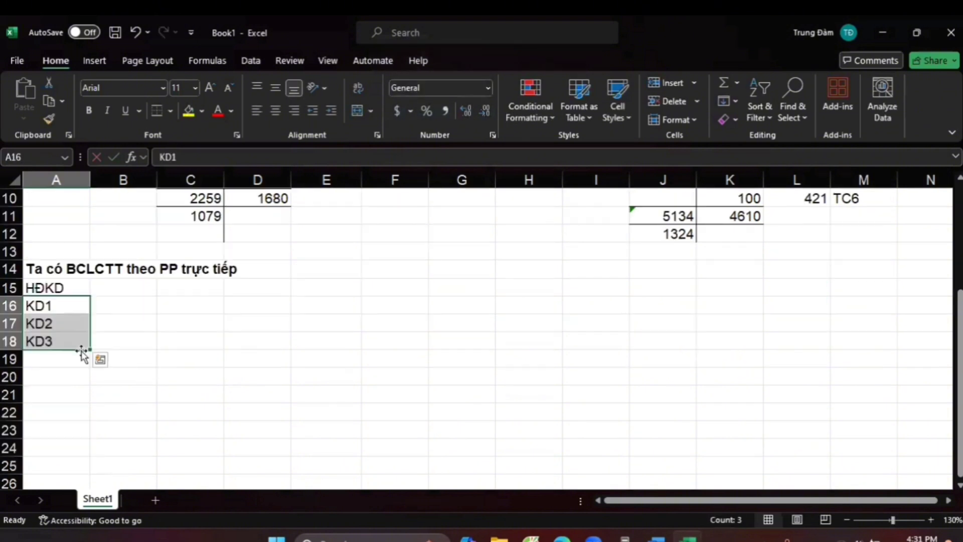
left_click_drag(90, 349, 85, 416)
Enter the subtotal label "Lưu chuyển tiền thuần từ HĐKD:" in cell A23
left_click(43, 427)
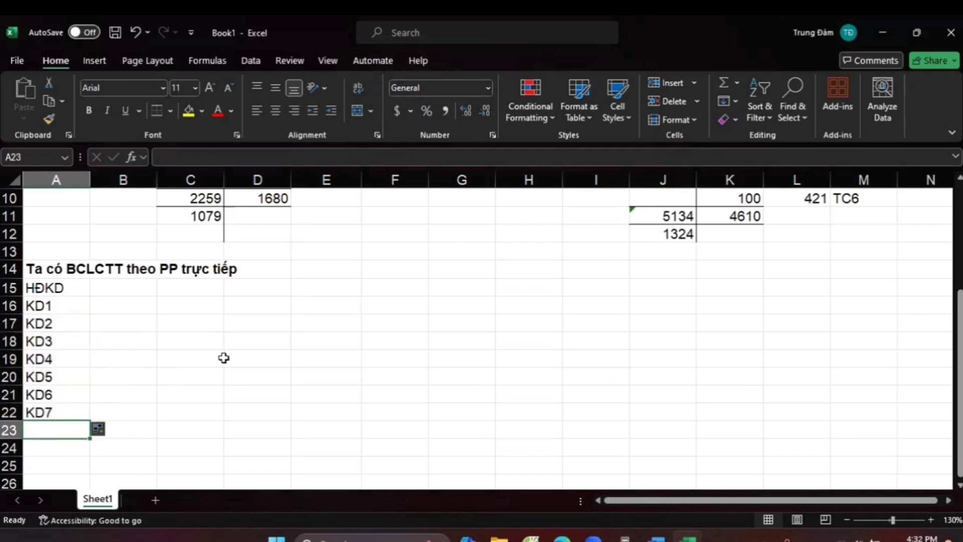
type("lU")
key("Caps_Lock")
key("BackSpace")
key("BackSpace")
type("Lưu chuyê")
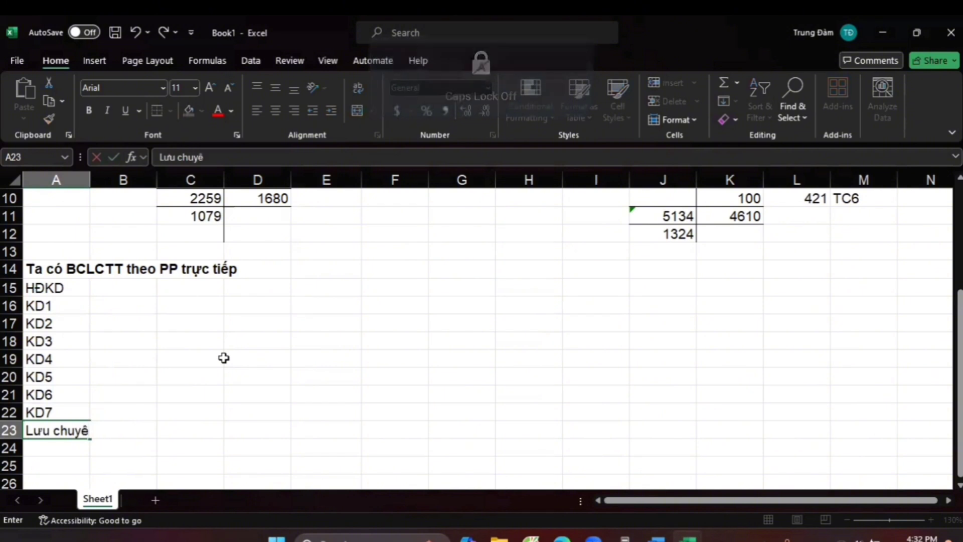
type("n tiền")
type(" thuầ")
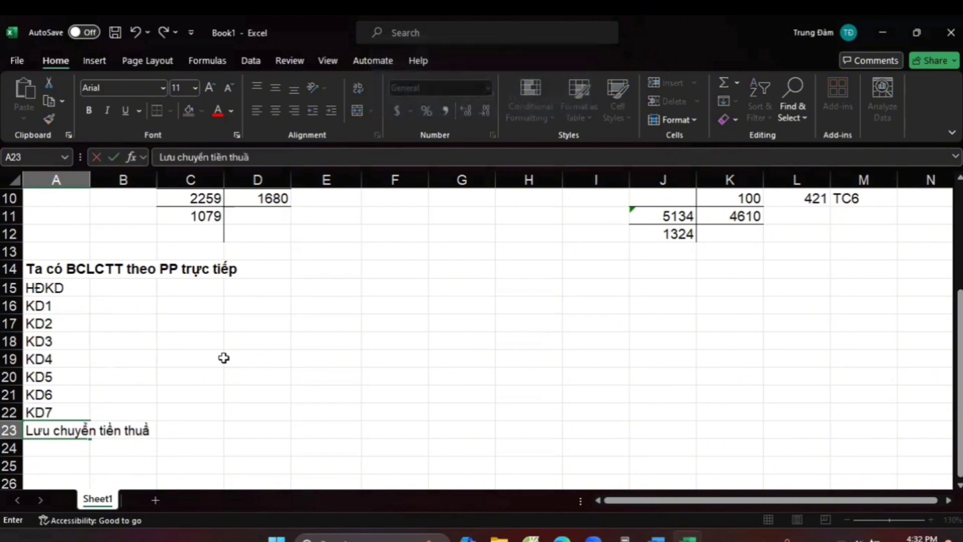
type("n tu HD")
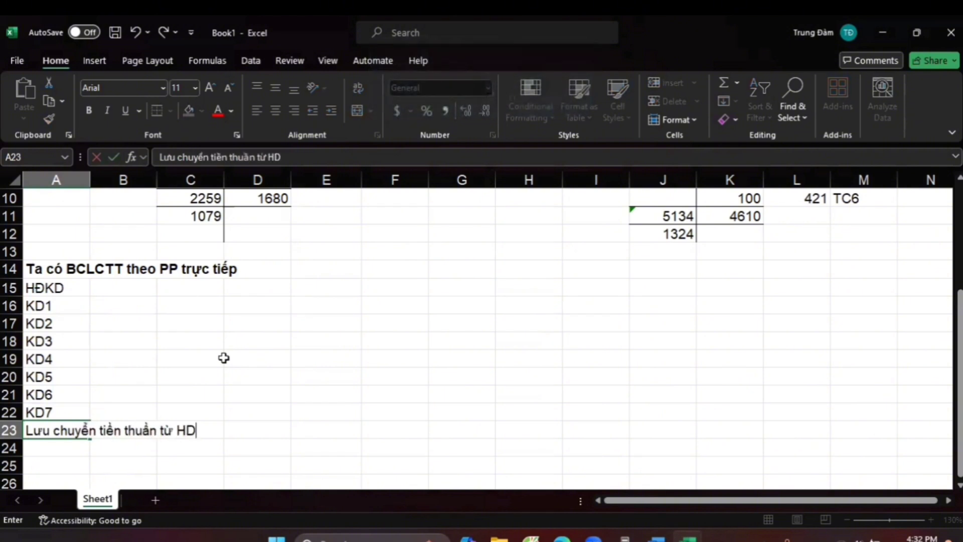
type("KD:")
key("Return")
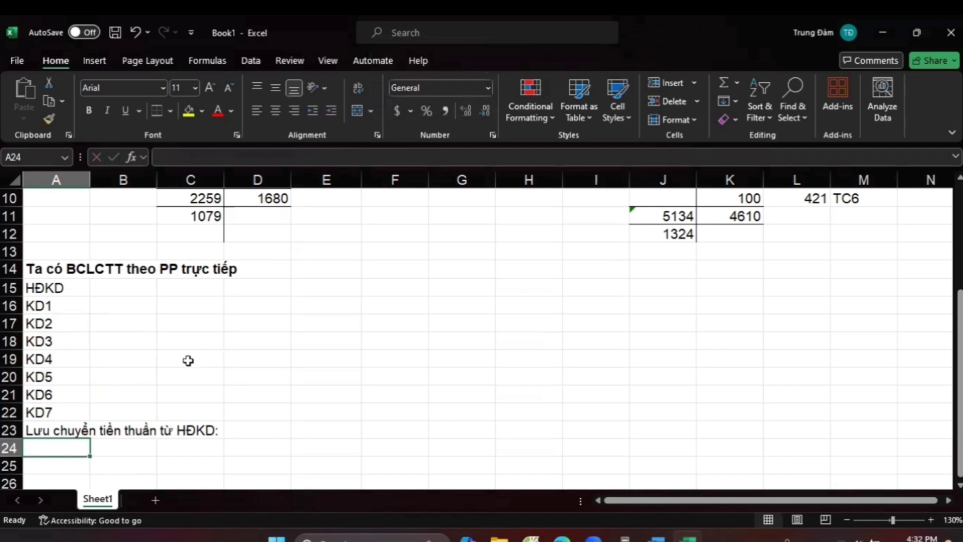
Enter the section label HDĐT in A24, followed by the item codes DT1 and DT2 in A25 and A26
scroll(230, 379, "down", 1)
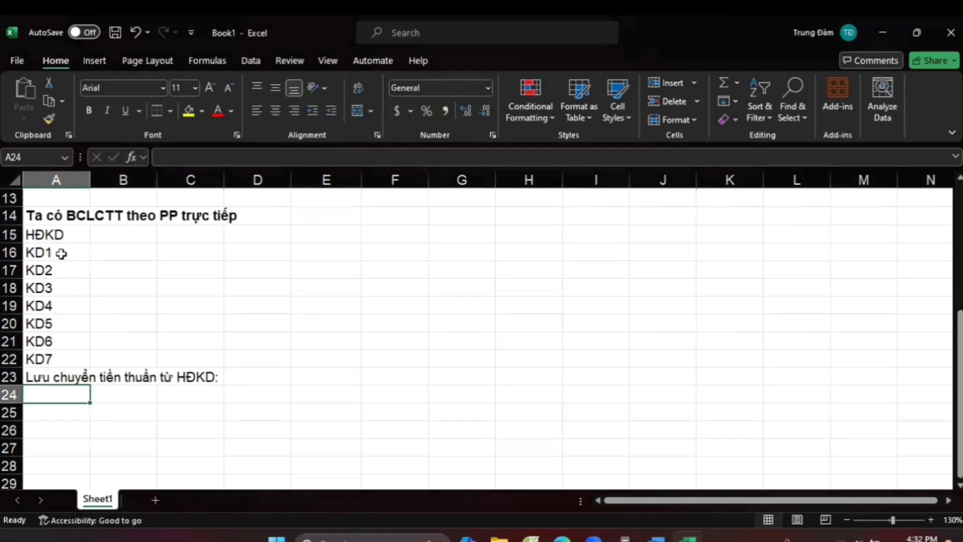
type("HDĐT")
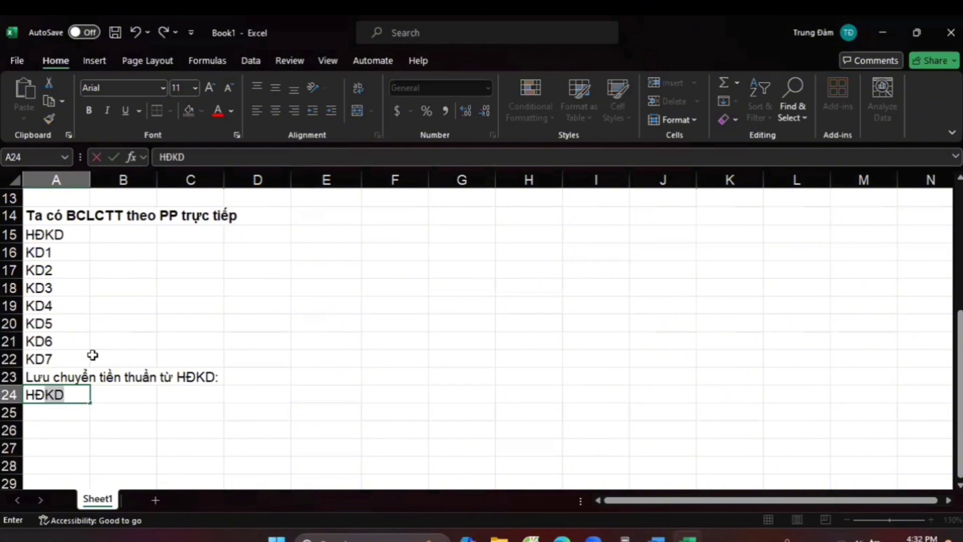
key("Return")
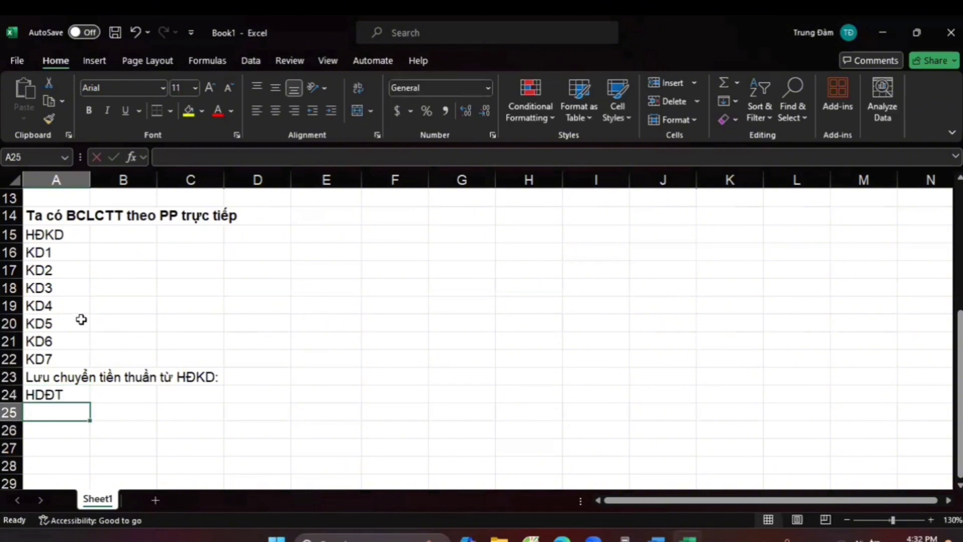
type("DT1")
key("Return")
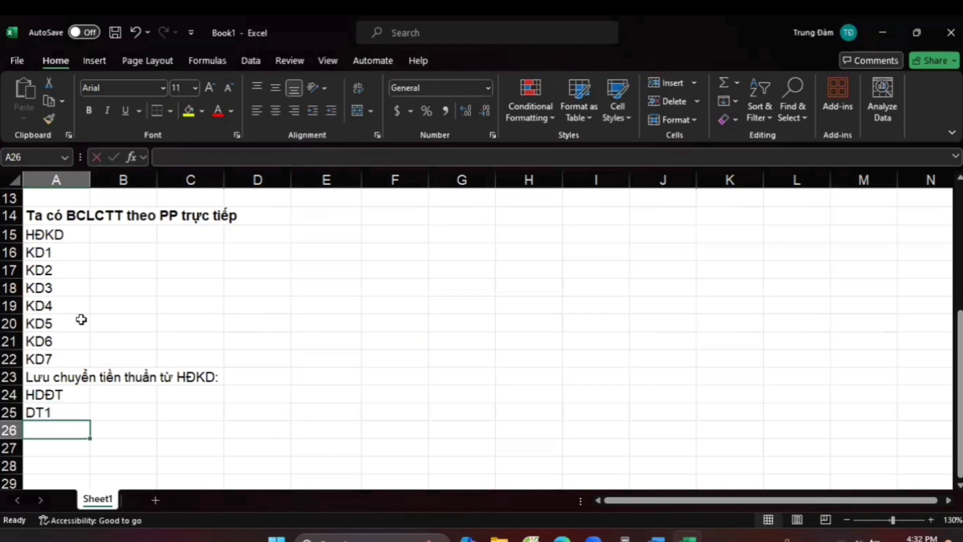
type("DT2")
left_click(143, 360)
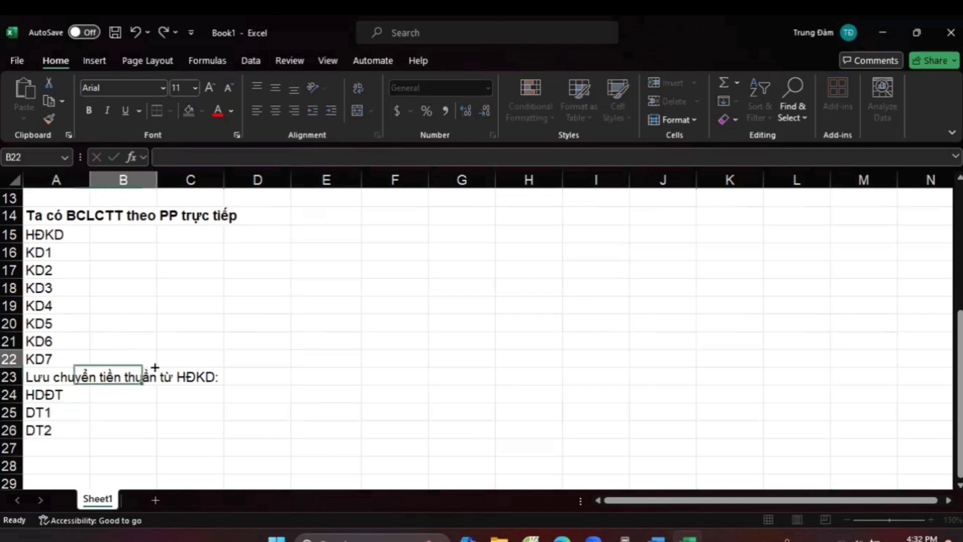
Fill the DT code series from A25:A26 down to DT7 in cell A31
left_click_drag(75, 412, 81, 430)
scroll(125, 401, "down", 2)
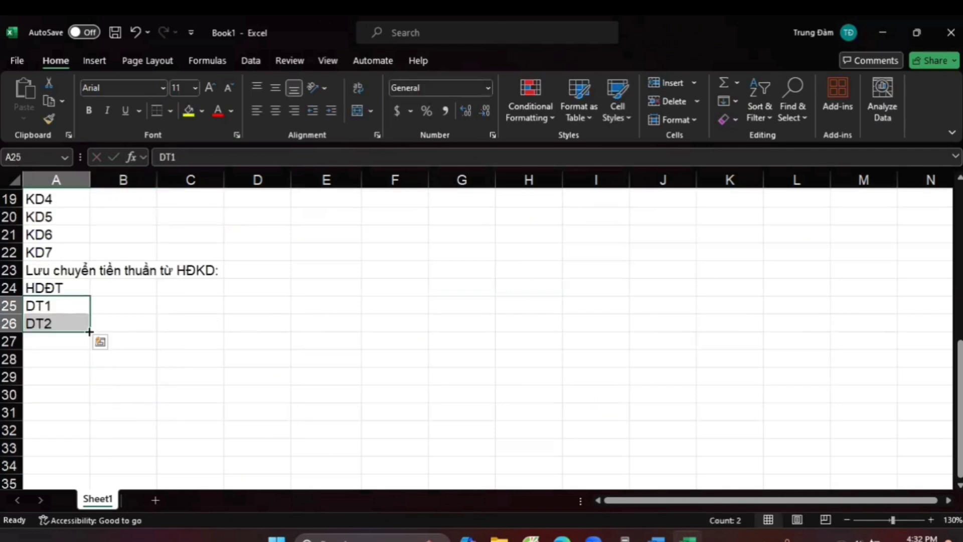
left_click_drag(90, 332, 77, 429)
scroll(100, 402, "down", 1)
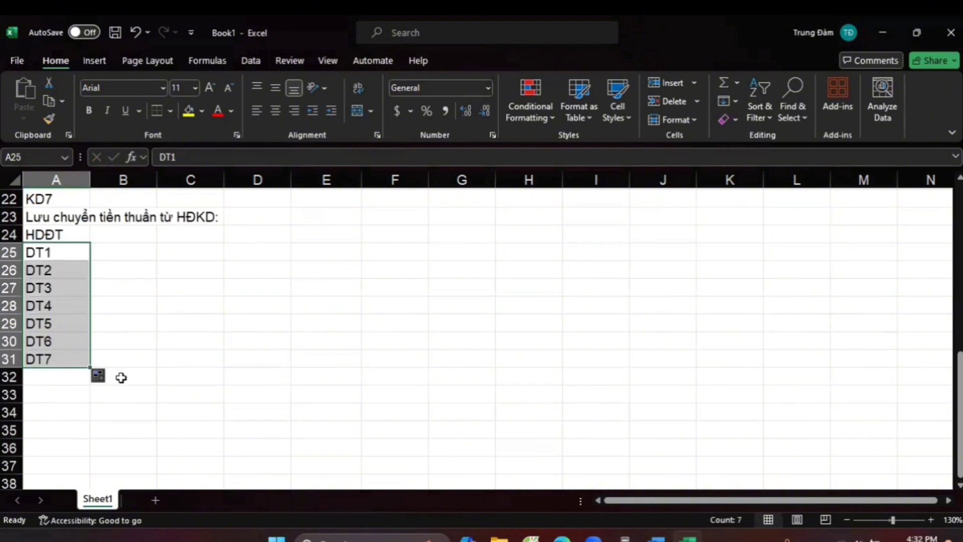
Bold the HĐKD subtotal label in A23 and copy it to cell A32
scroll(100, 341, "up", 1)
left_click(61, 271)
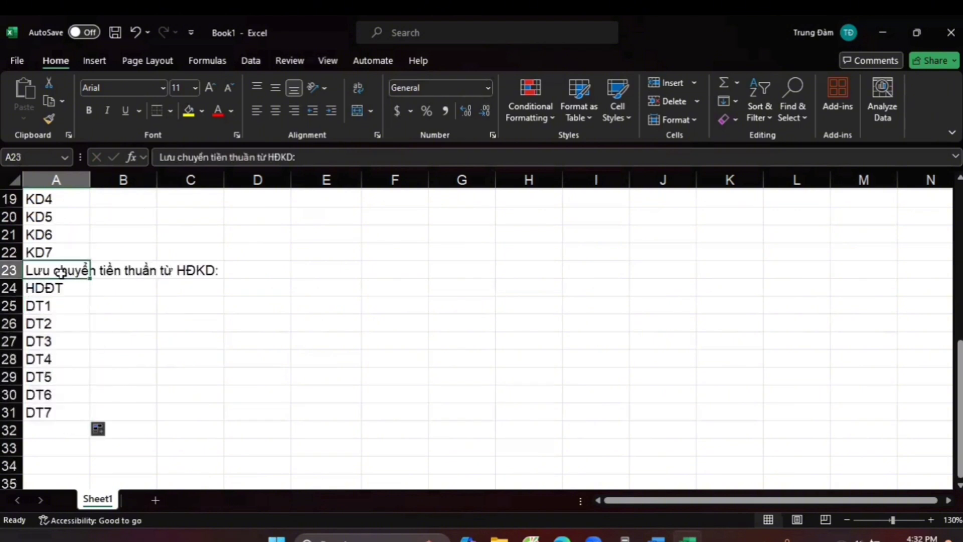
key("ctrl+b")
key("ctrl+c")
left_click(46, 435)
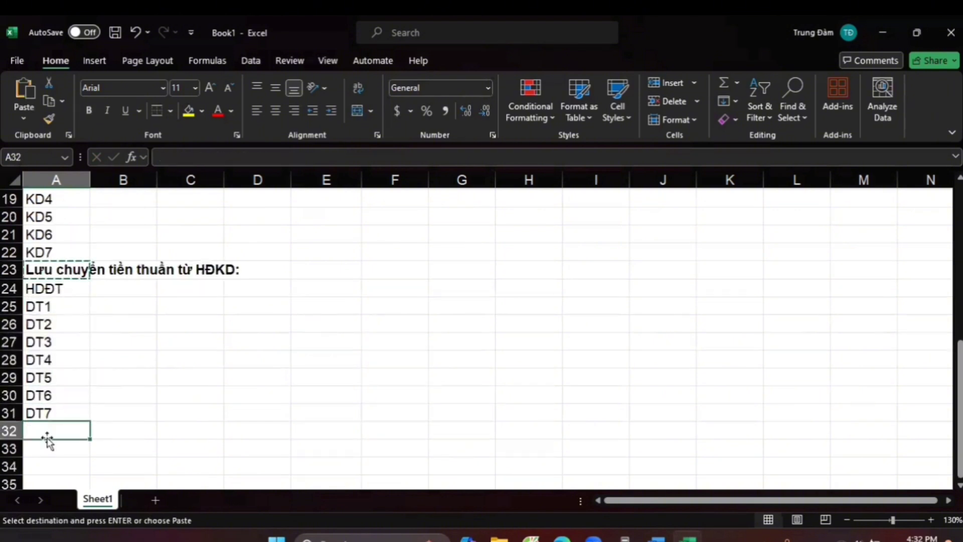
key("ctrl+v")
Reword the label in A32 to "Lưu chuyển tiền thuần từ HĐ ĐT:"
double_click(58, 432)
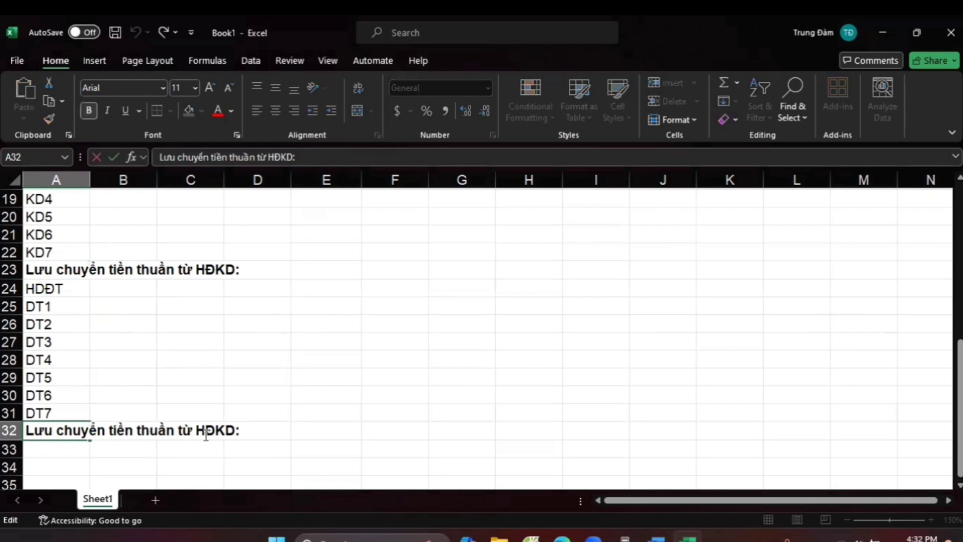
left_click_drag(216, 432, 237, 430)
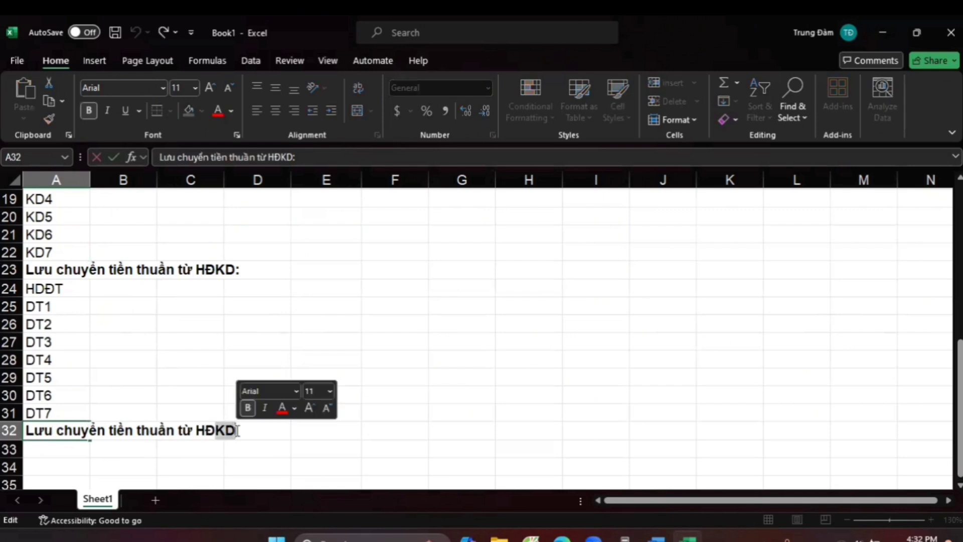
type("ĐT")
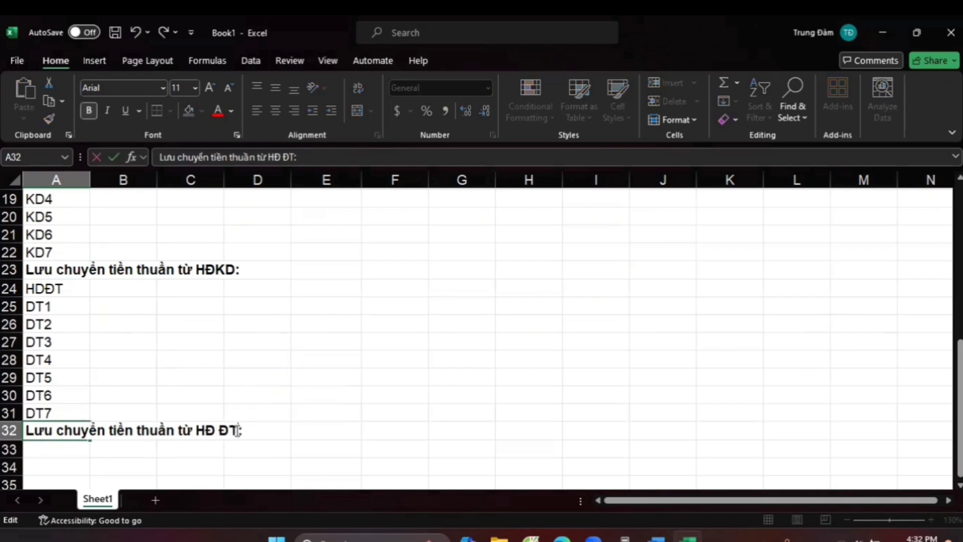
left_click(253, 467)
Enter the section label HĐTC in A33, followed by the item codes TC1 and TC2 in A34 and A35
scroll(107, 438, "down", 1)
left_click(45, 395)
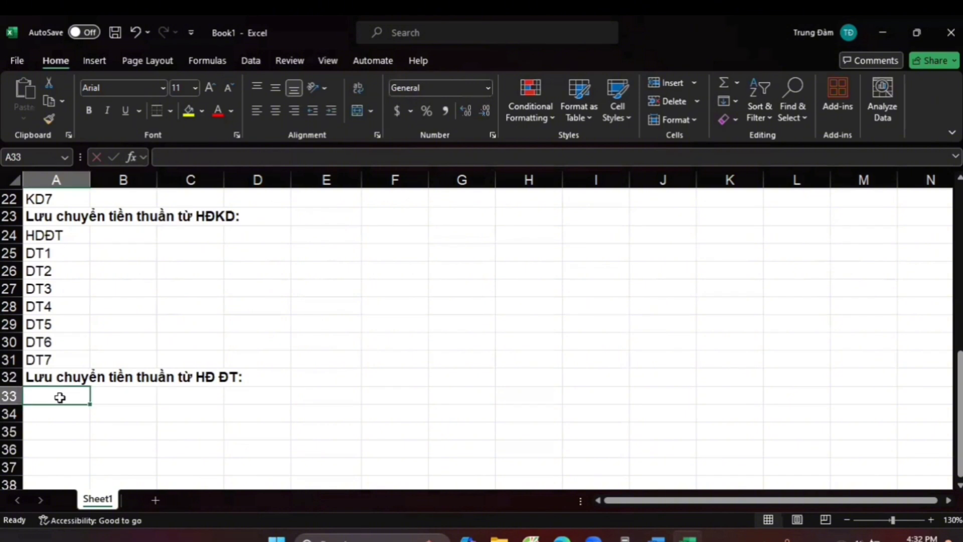
type("HĐTC")
key("Return")
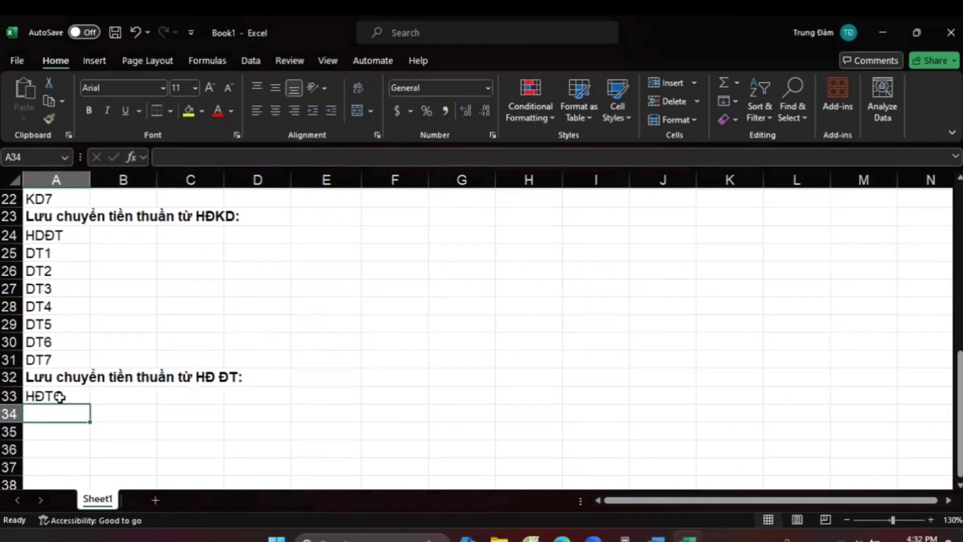
type("TC1")
key("Return")
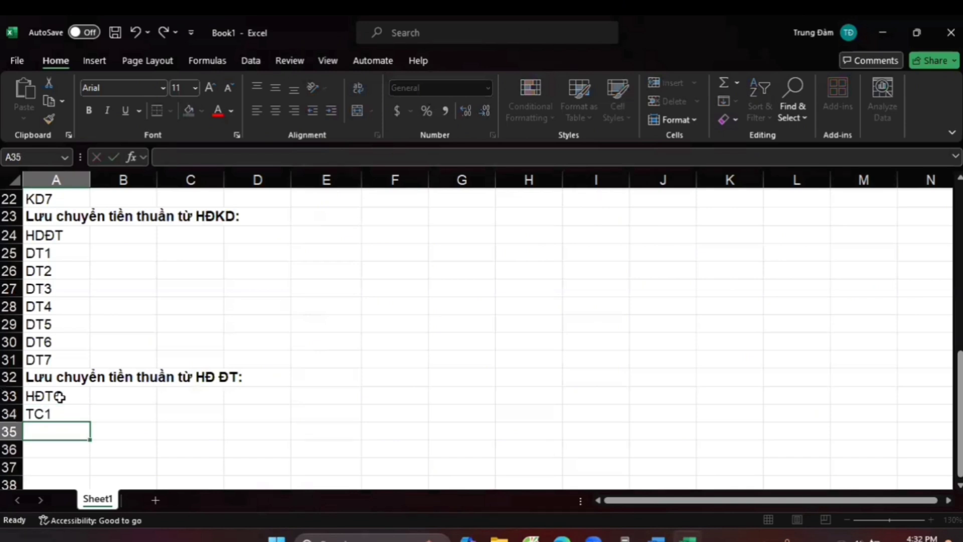
type("TC2")
key("Return")
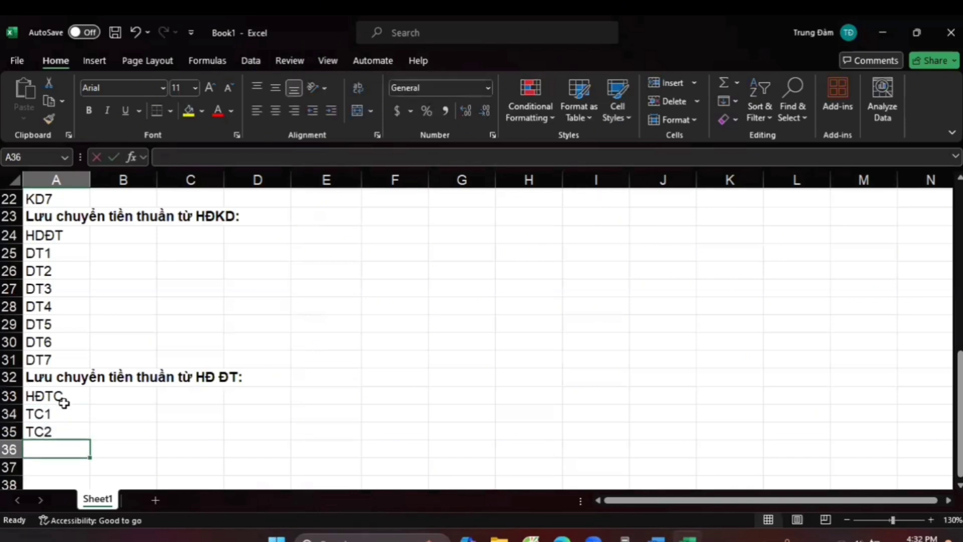
Fill the TC code series from A34:A35 down to TC6 in cell A39
left_click_drag(52, 413, 55, 430)
scroll(90, 414, "down", 3)
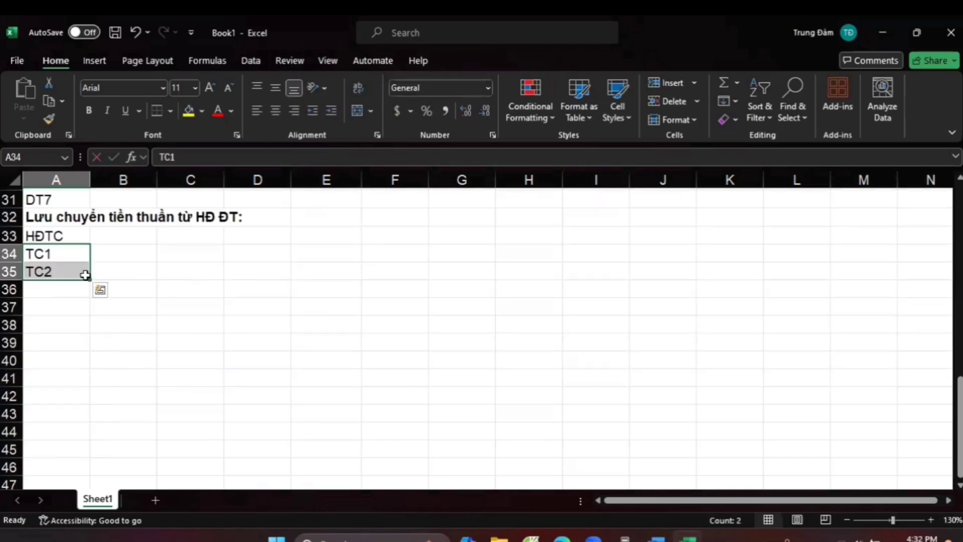
left_click_drag(90, 280, 83, 343)
Copy the subtotal label from A32 to A40 and reword the copy to "Lưu chuyển tiền thuần từ HĐ TC:"
left_click(65, 218)
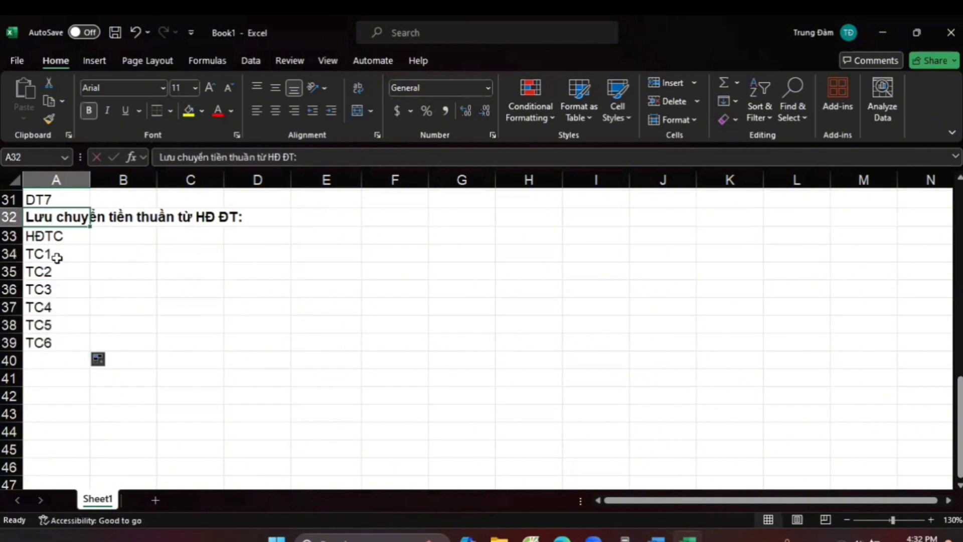
key("ctrl+c")
left_click(43, 359)
key("ctrl+v")
left_click(134, 366)
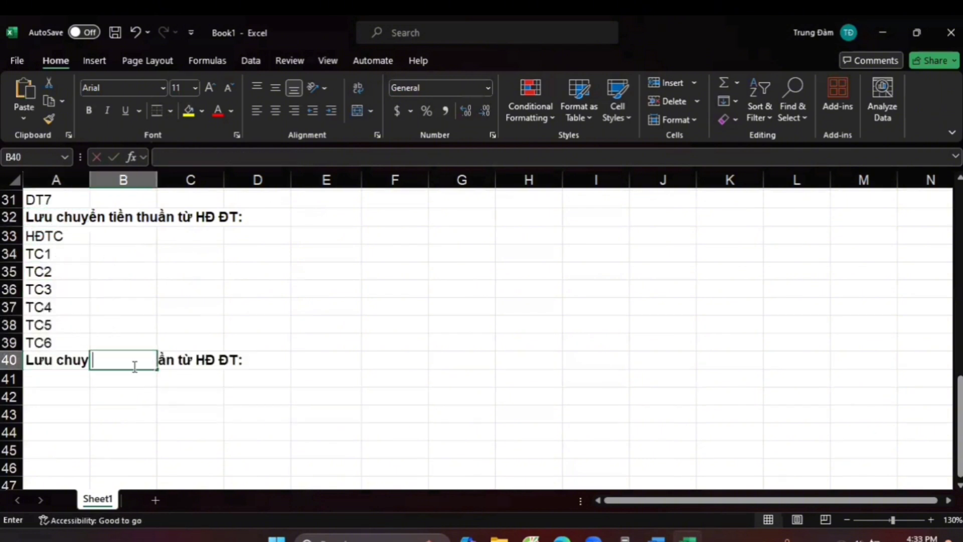
double_click(56, 360)
left_click_drag(221, 359, 234, 362)
type("TC")
left_click(93, 399)
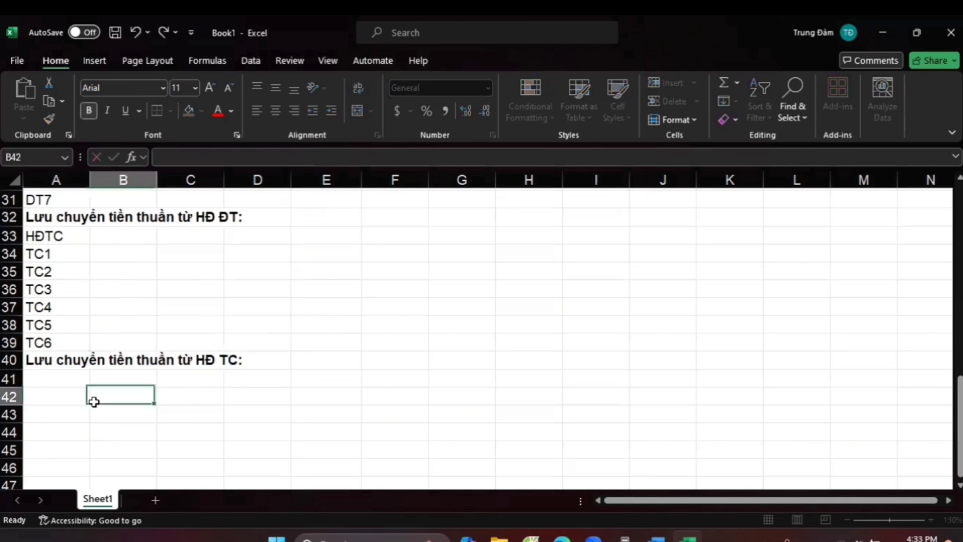
Switch to the Chương 4 PDF in the browser, review the cash flow statement template through the financing activities, and return to Excel
left_click(50, 378)
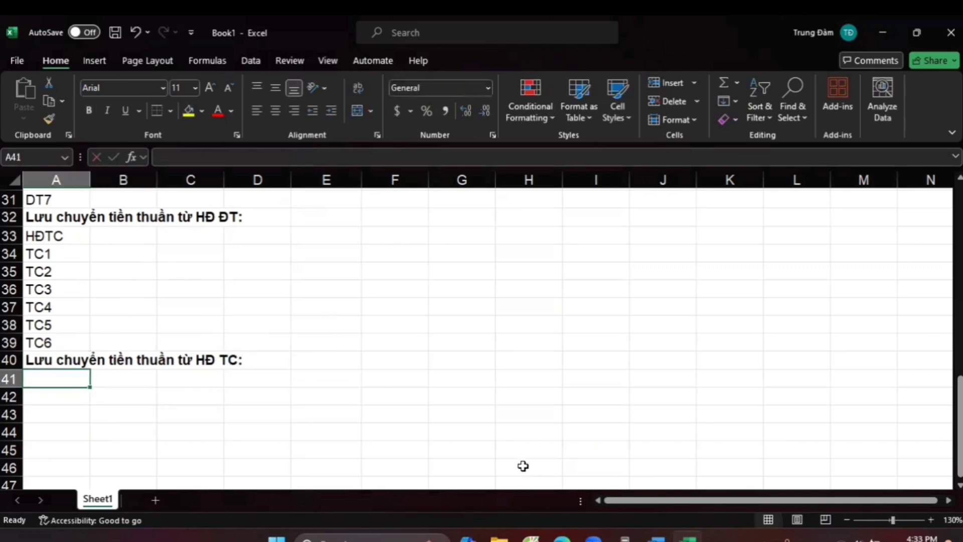
key("alt+Tab")
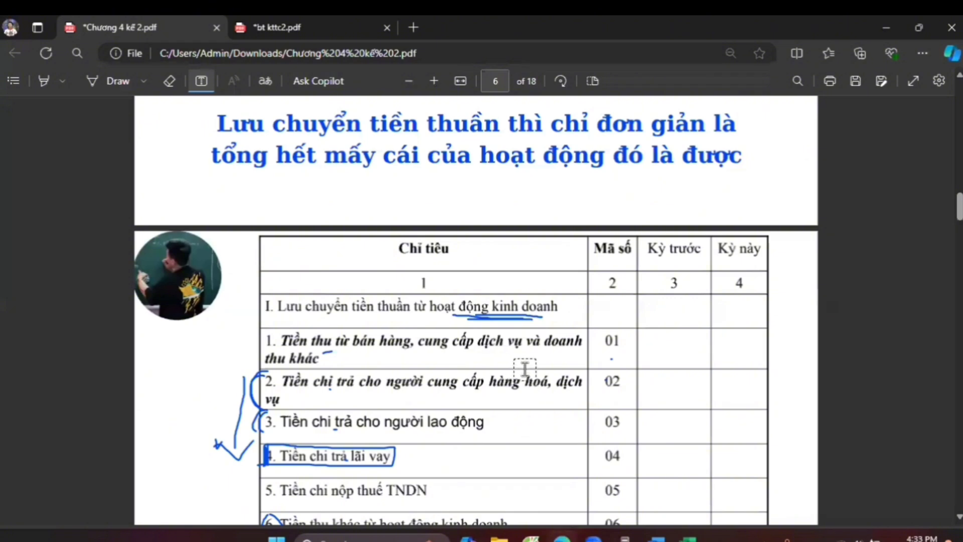
scroll(518, 385, "down", 5)
scroll(509, 380, "down", 7)
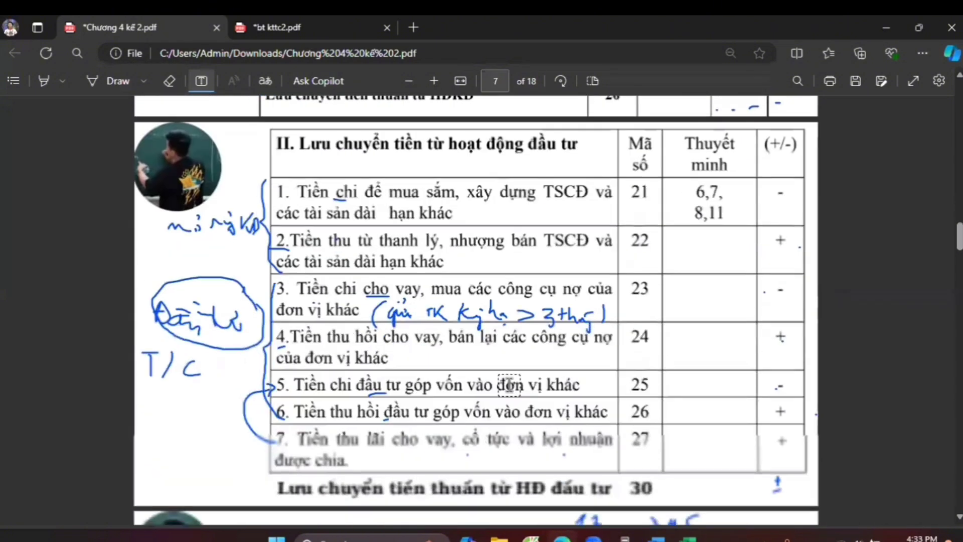
scroll(495, 392, "down", 7)
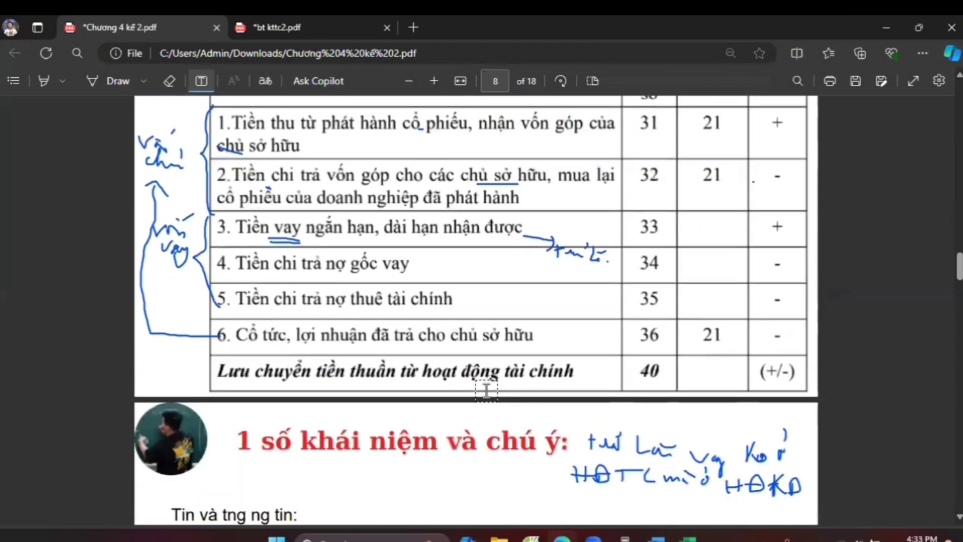
key("alt+Tab")
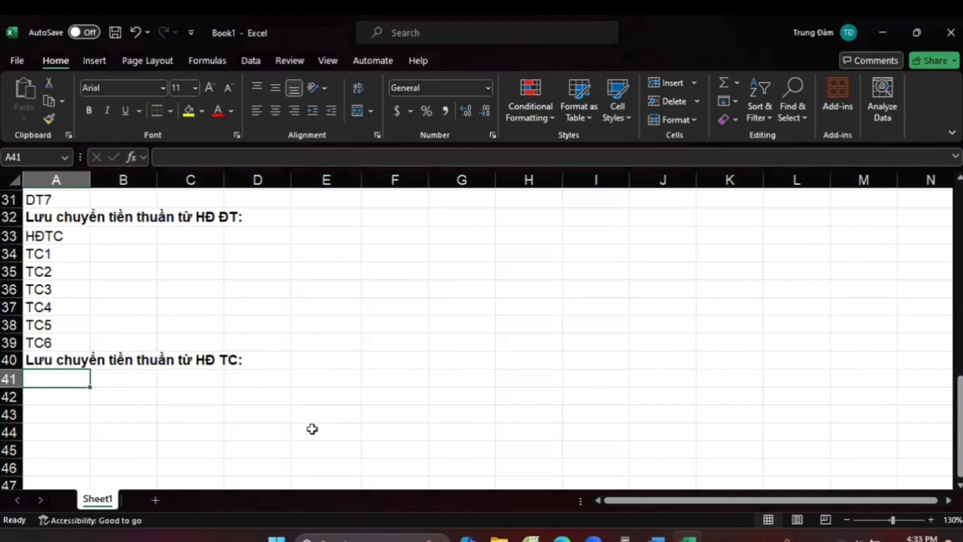
Enter the label "Lưu chuyển tiền thuần trong kỳ" in cell A41
type("Lueu c")
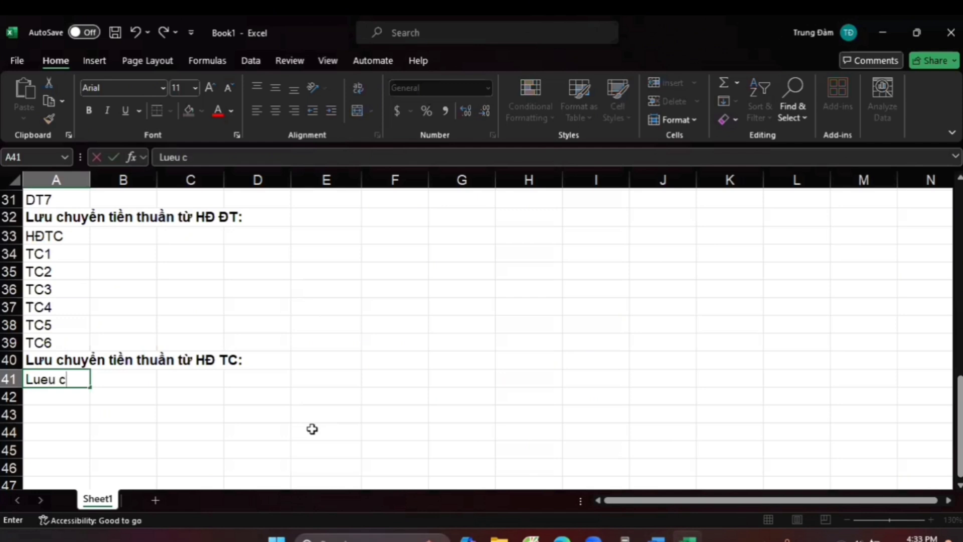
type("huyể")
key("BackSpace")
key("BackSpace")
key("BackSpace")
key("BackSpace")
key("BackSpace")
key("BackSpace")
key("BackSpace")
type("ưu chuyể")
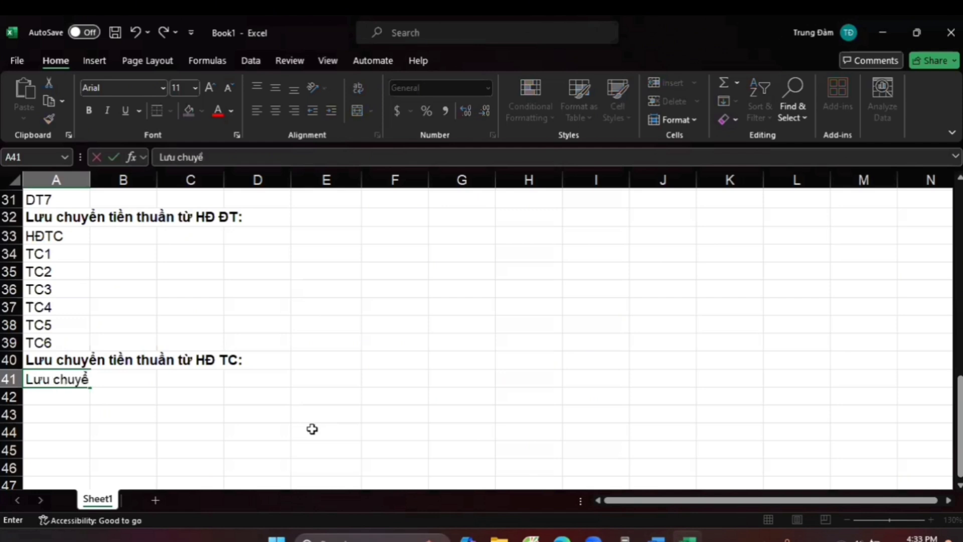
type("n tieền thuần tro")
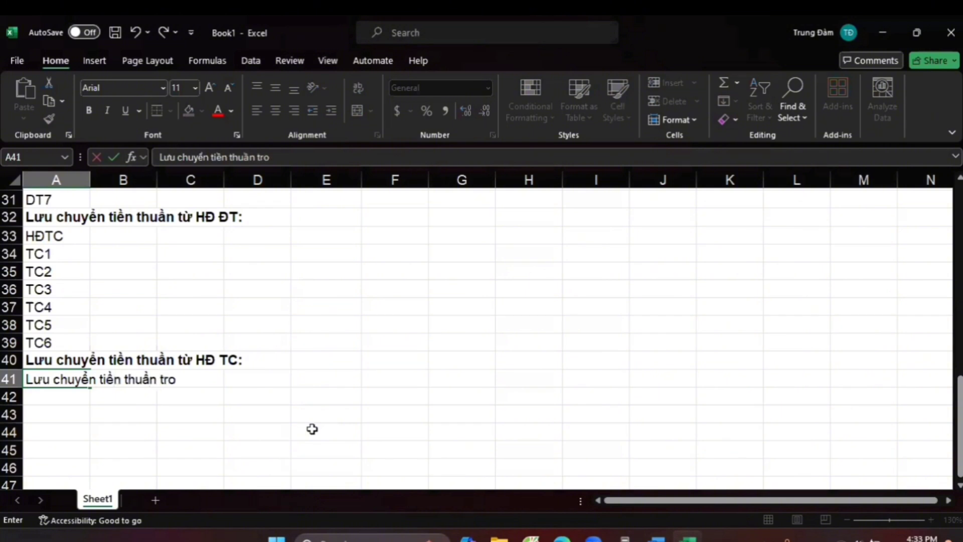
type("ng ky")
key("Return")
Enter the label "Tiền và tương đương tiền đầu kỳ" in cell A42
type("T")
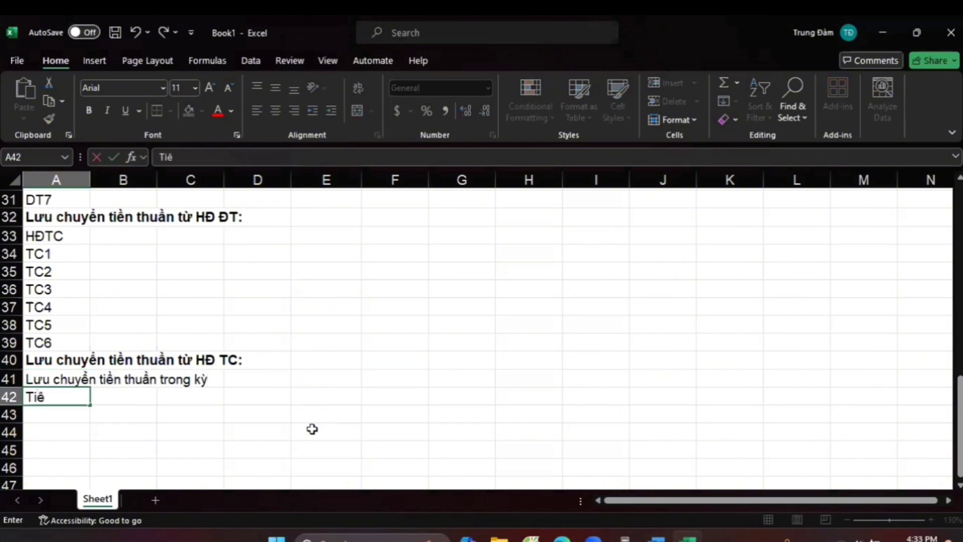
type("iền tươ")
key("BackSpace")
key("BackSpace")
type("à tươngd")
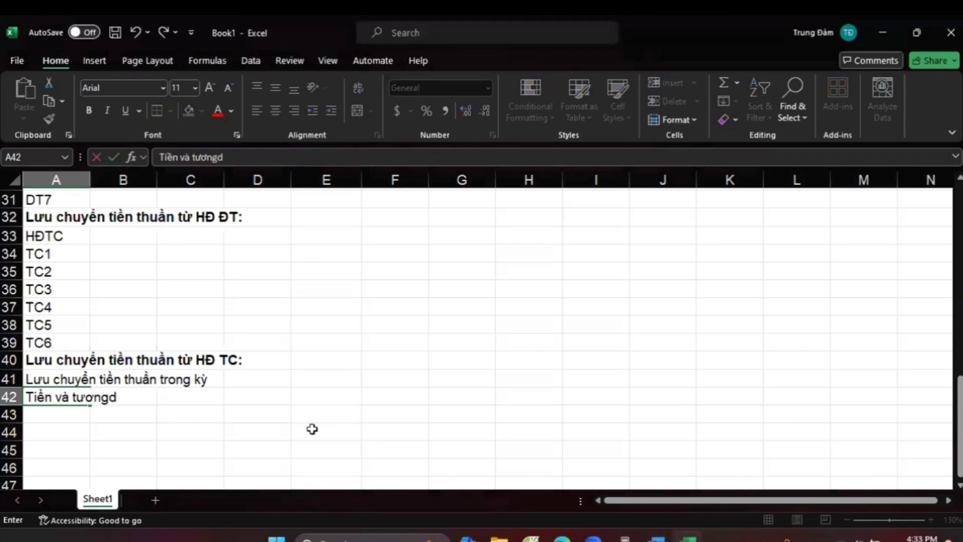
type(" đyu")
key("BackSpace")
key("BackSpace")
type("uopw")
key("BackSpace")
key("BackSpace")
type("wng")
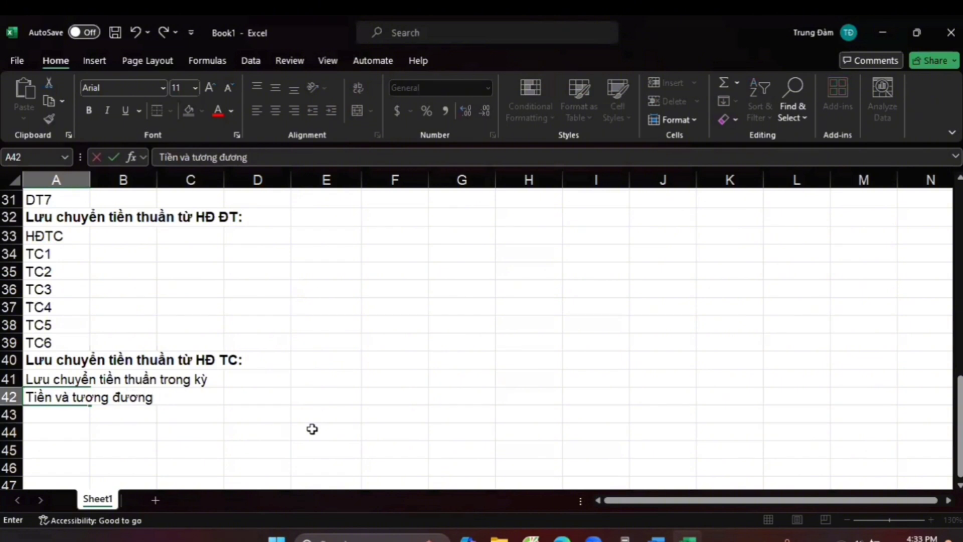
type(" tieenf addaauf")
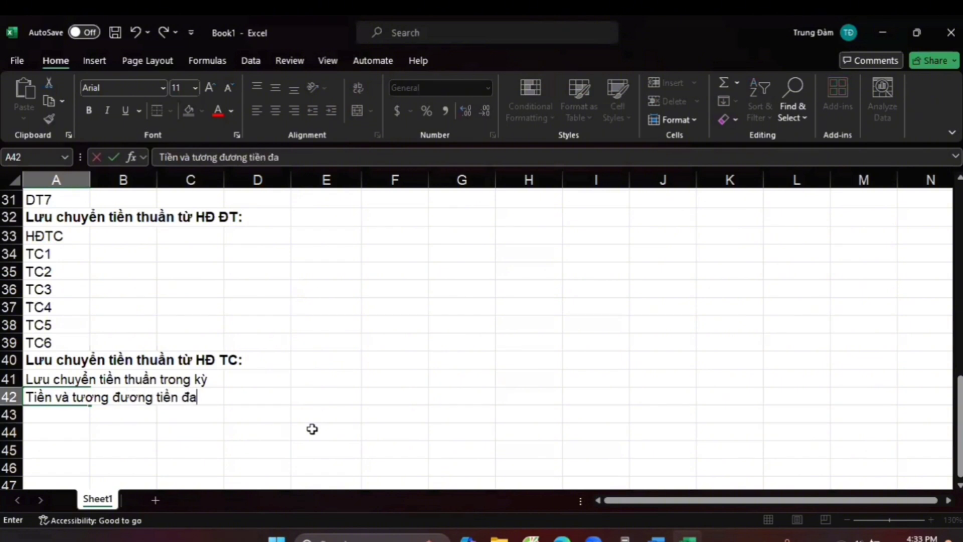
key("Return")
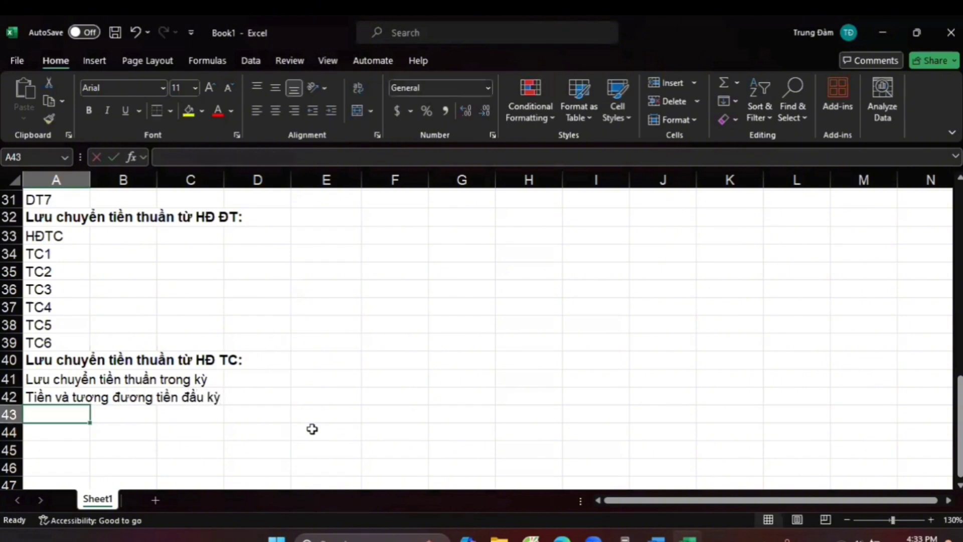
Enter the label "Tiền và tương đương tiền cuối kỳ" in cell A43
type("Tieenf")
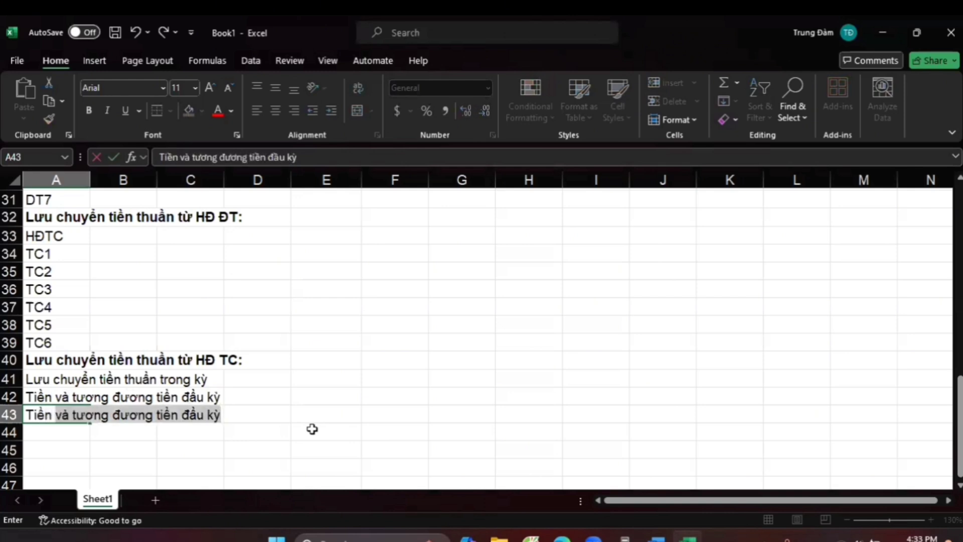
key("Tab")
double_click(69, 415)
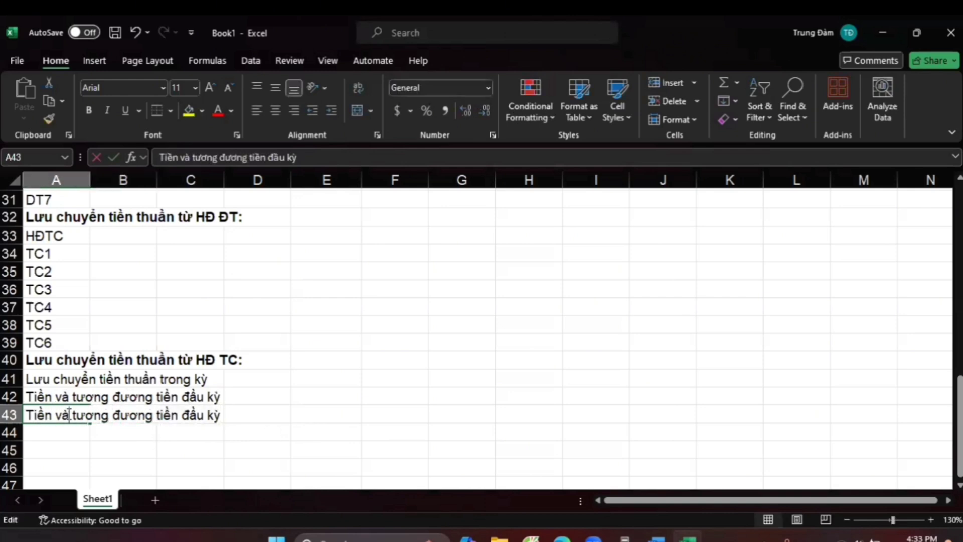
left_click_drag(182, 414, 205, 416)
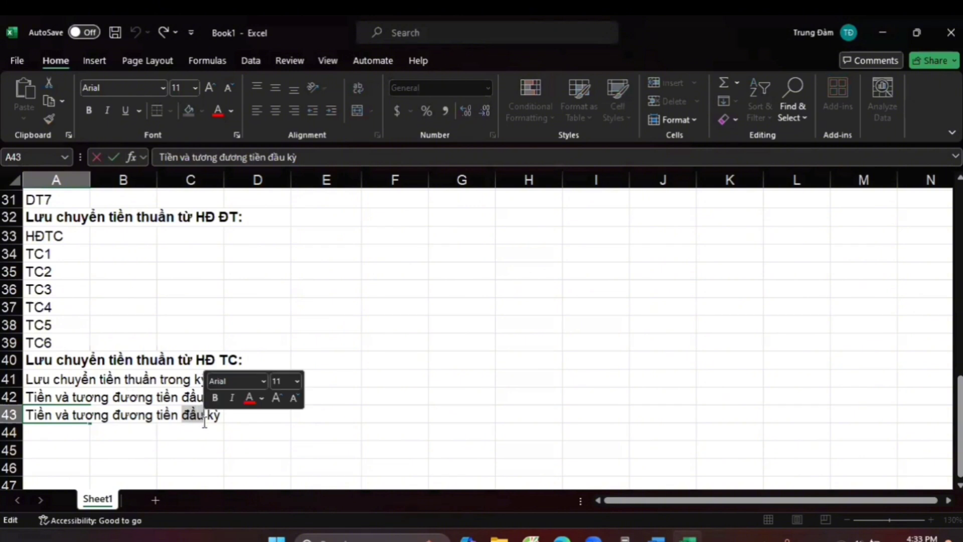
type("cuoois")
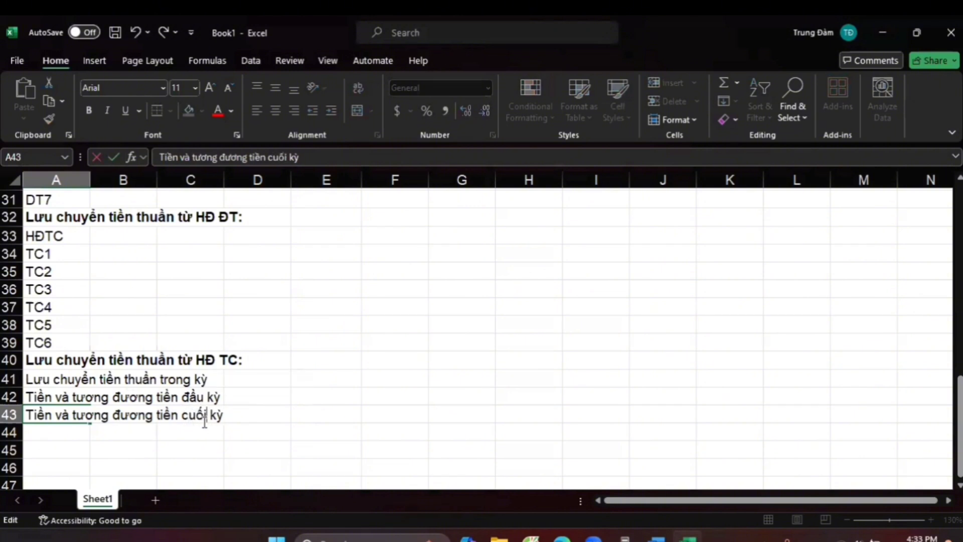
key("Return")
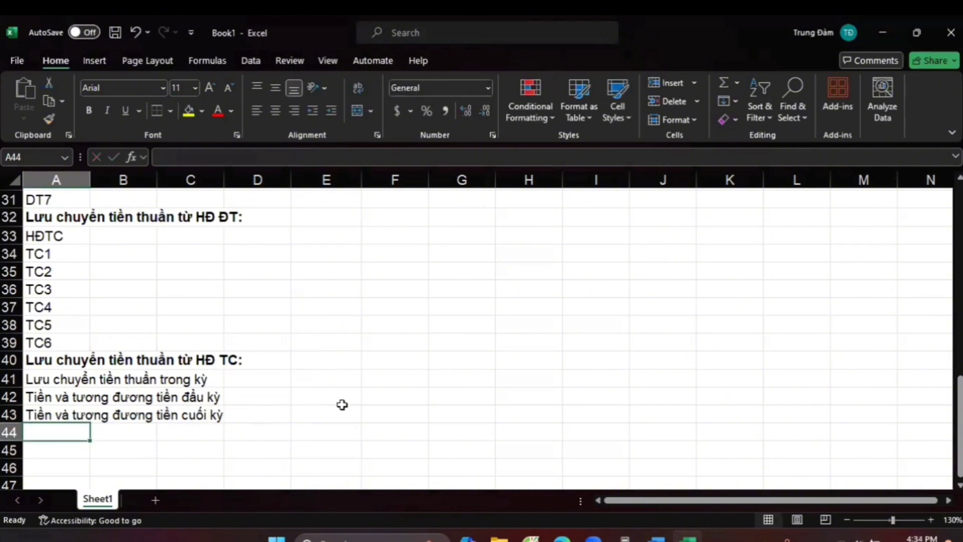
Bold the three closing labels in cells A41 to A43
scroll(342, 402, "up", 1)
scroll(308, 416, "down", 1)
left_click_drag(60, 375, 61, 417)
left_click(88, 110)
left_click(273, 326)
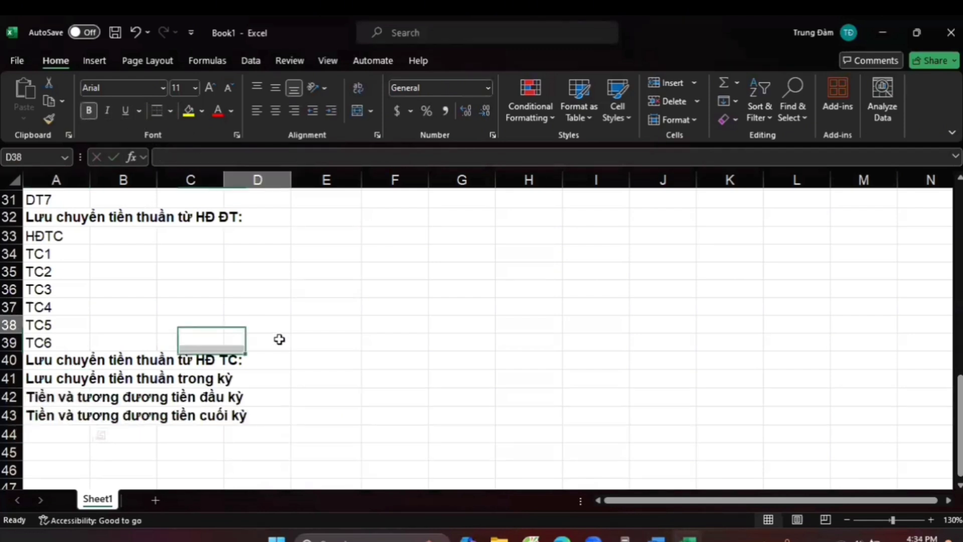
scroll(331, 388, "up", 9)
scroll(267, 393, "down", 1)
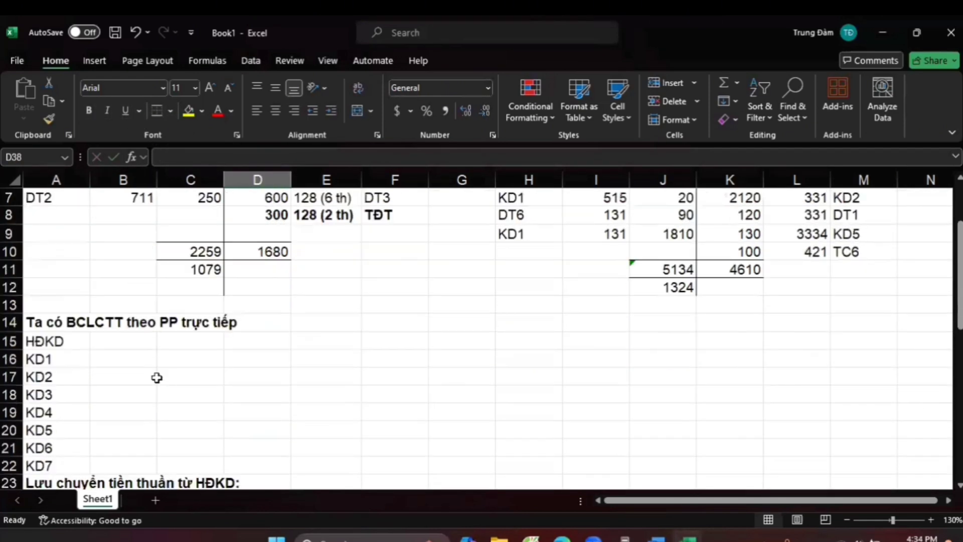
Bold the operating activities heading "HĐKD" in cell A15
left_click(123, 343)
left_click(59, 340)
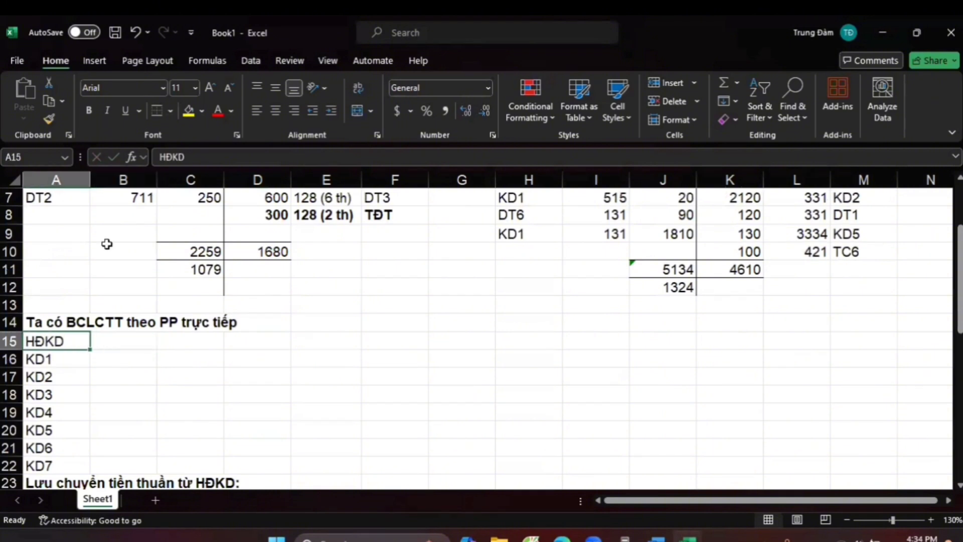
left_click(91, 110)
scroll(116, 281, "down", 1)
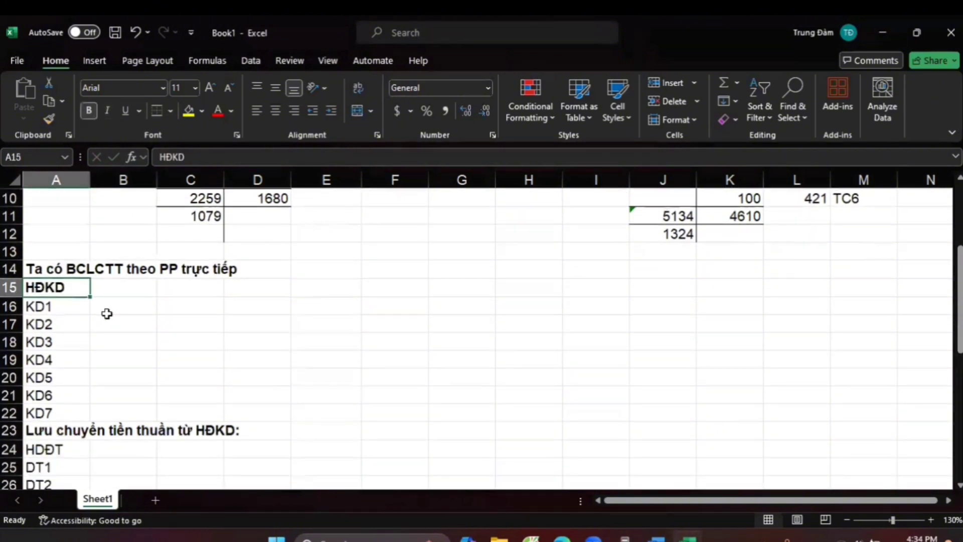
Start the KD1 formula in cell E16 by summing account 111's KD1 receipts, cells C3, C4 and C6
left_click(99, 307)
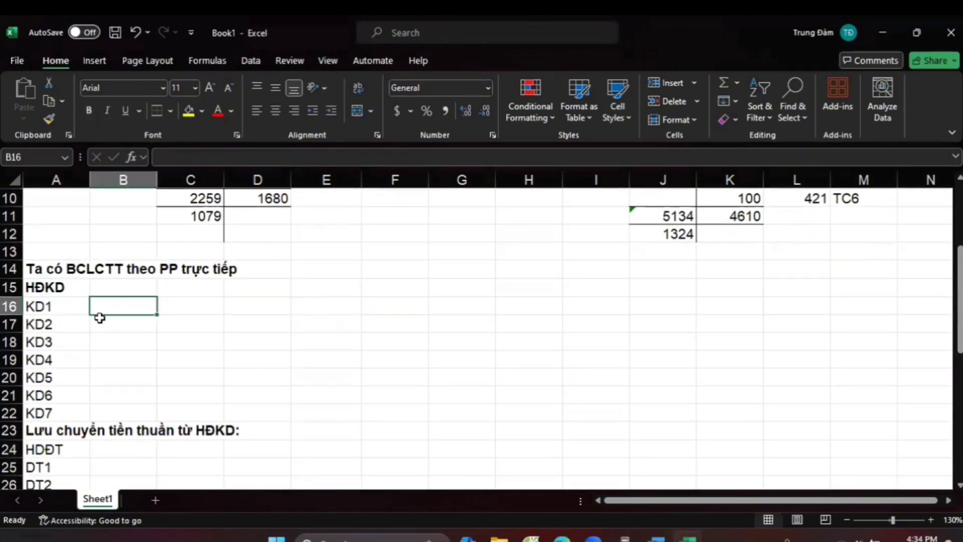
left_click(297, 305)
scroll(323, 331, "down", 8)
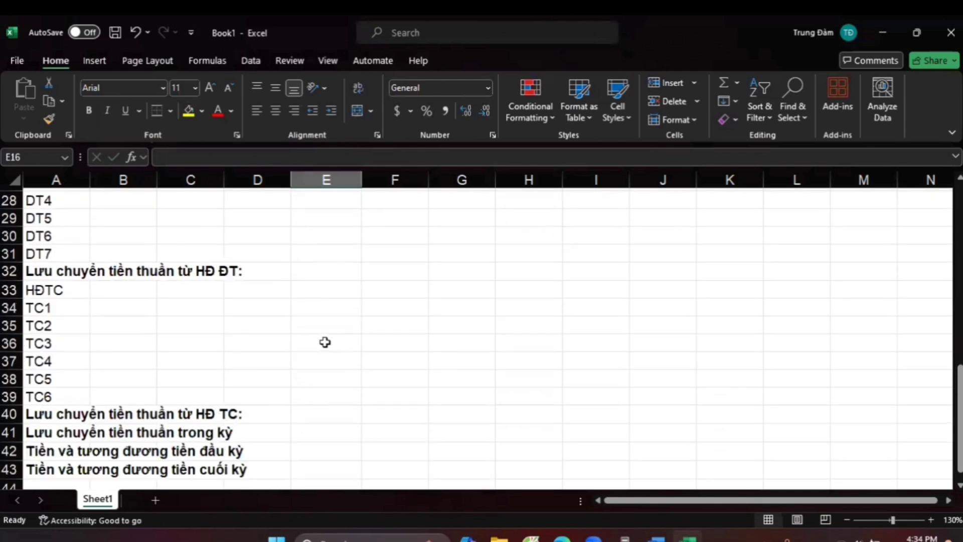
scroll(334, 366, "up", 9)
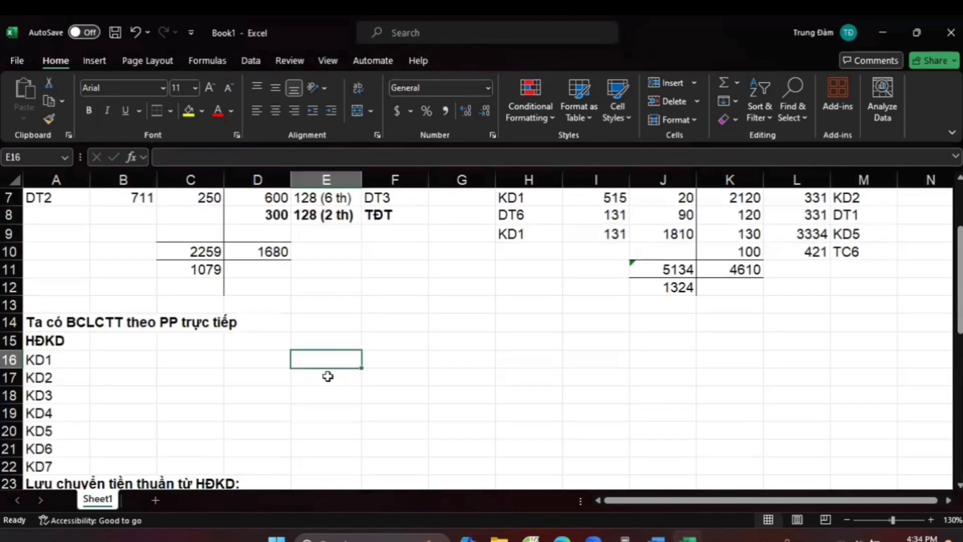
type("=")
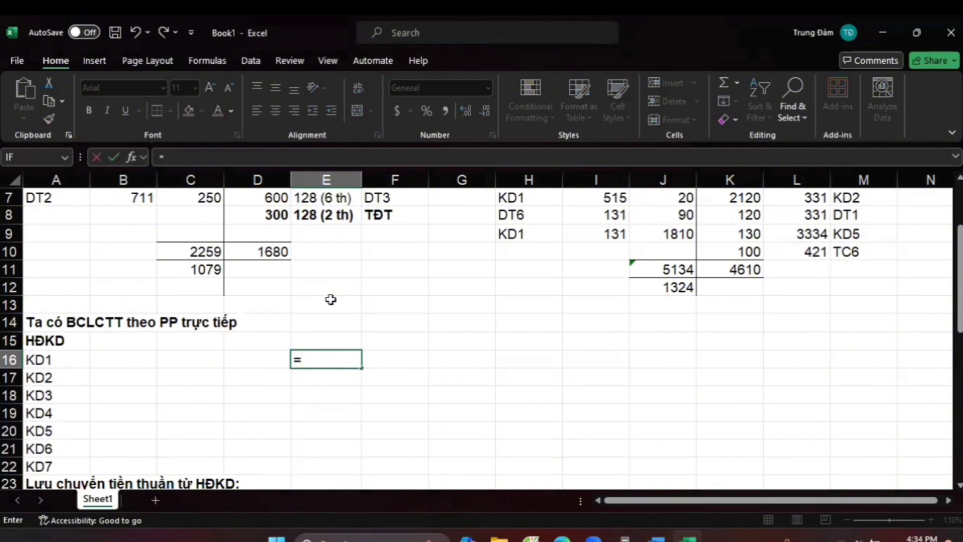
scroll(331, 300, "up", 2)
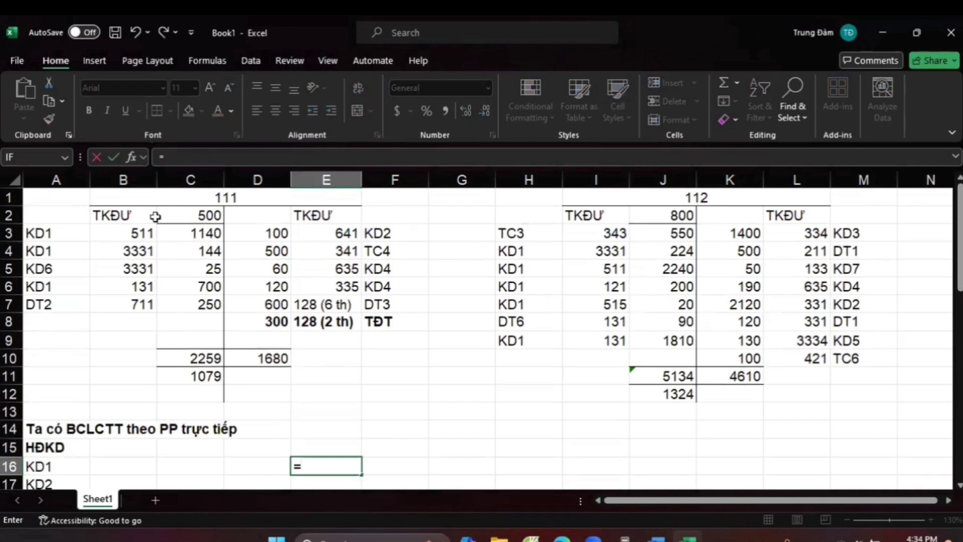
left_click(188, 236)
type("+")
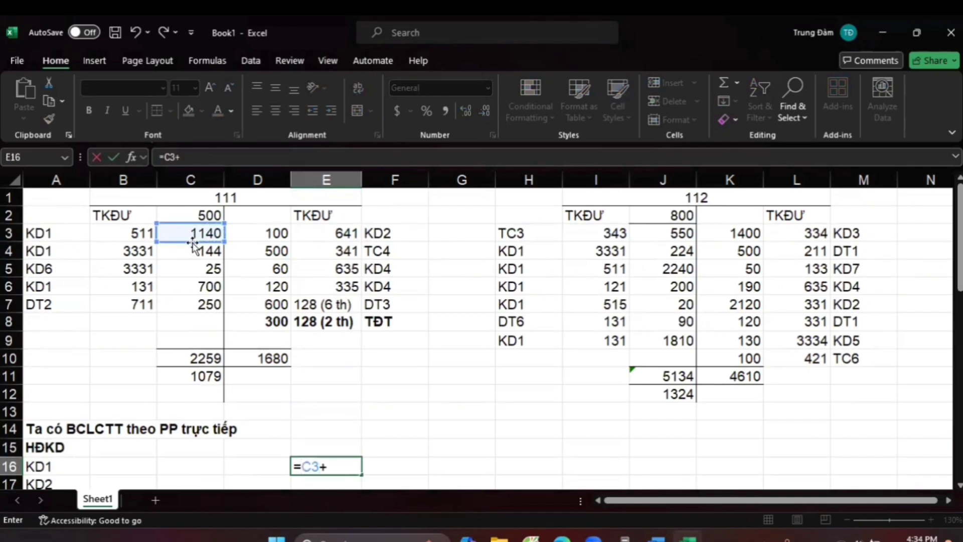
left_click(195, 251)
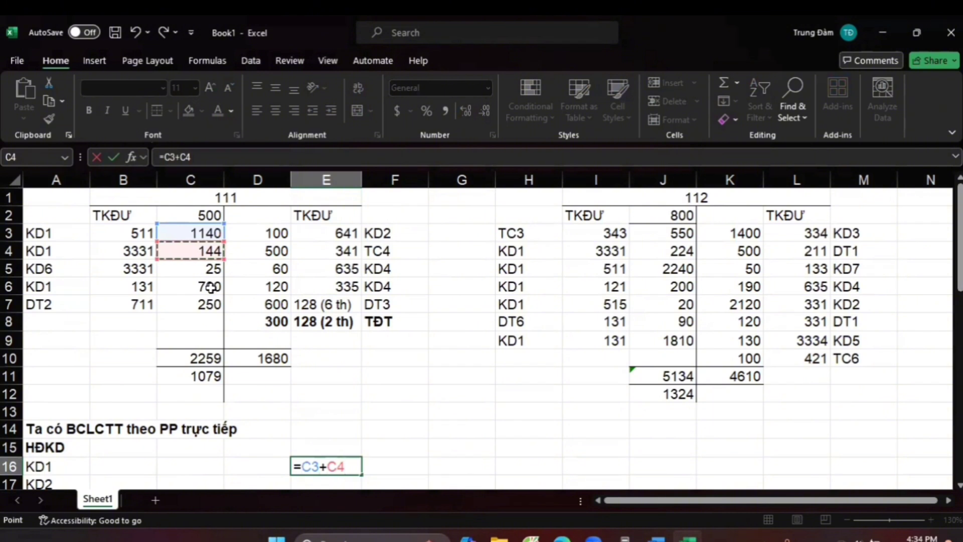
type("+")
left_click(193, 284)
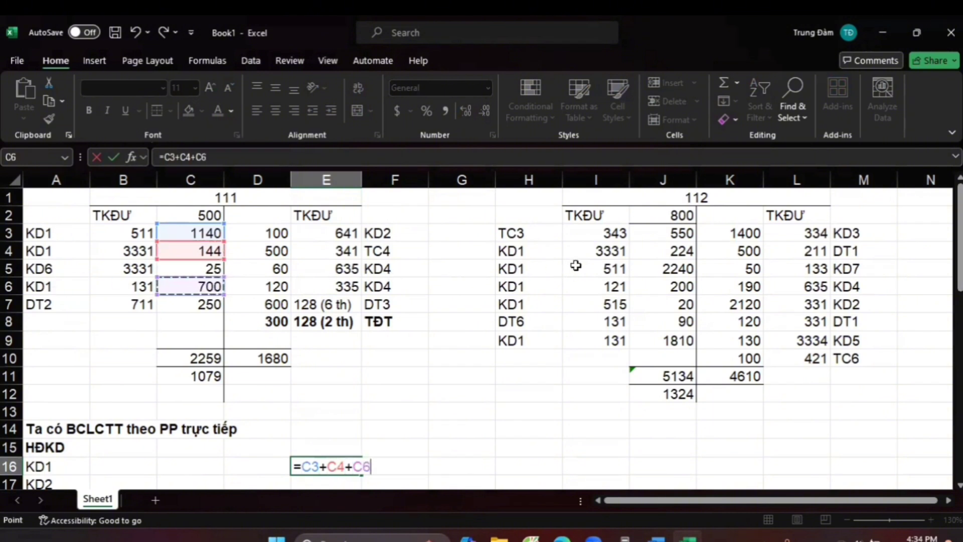
type("+")
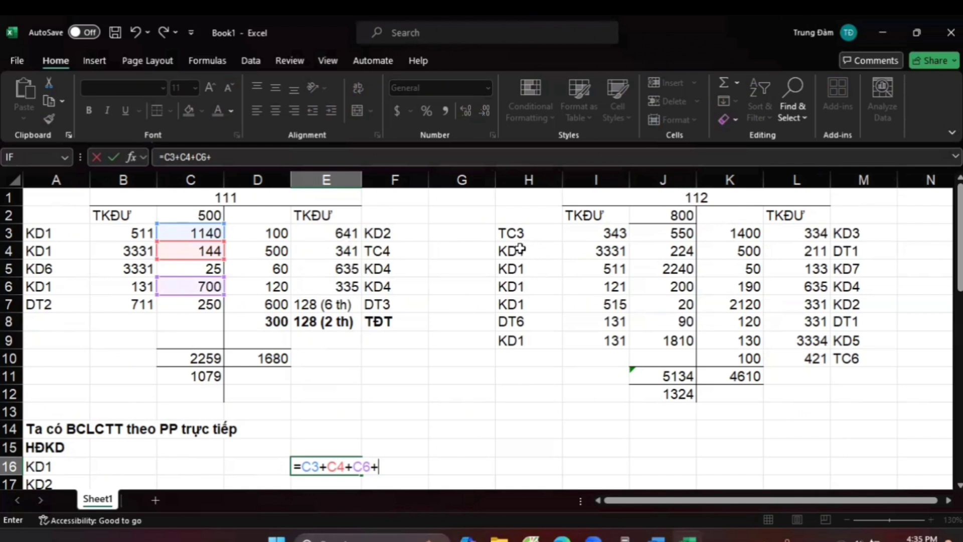
Complete the KD1 formula by adding account 112's KD1 receipts, cells J4, J5, J6, J7 and J9
left_click(676, 251)
type("+")
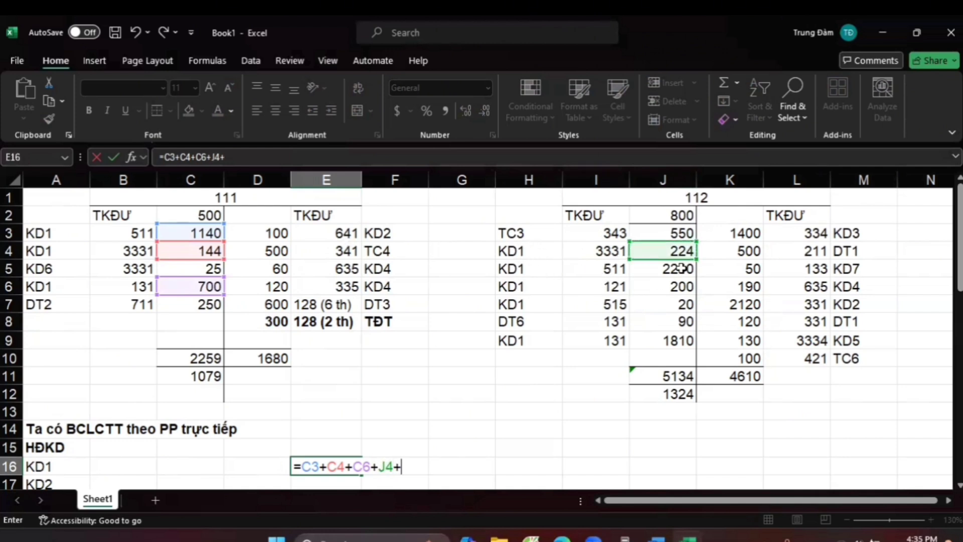
left_click(671, 271)
type("+")
left_click(675, 287)
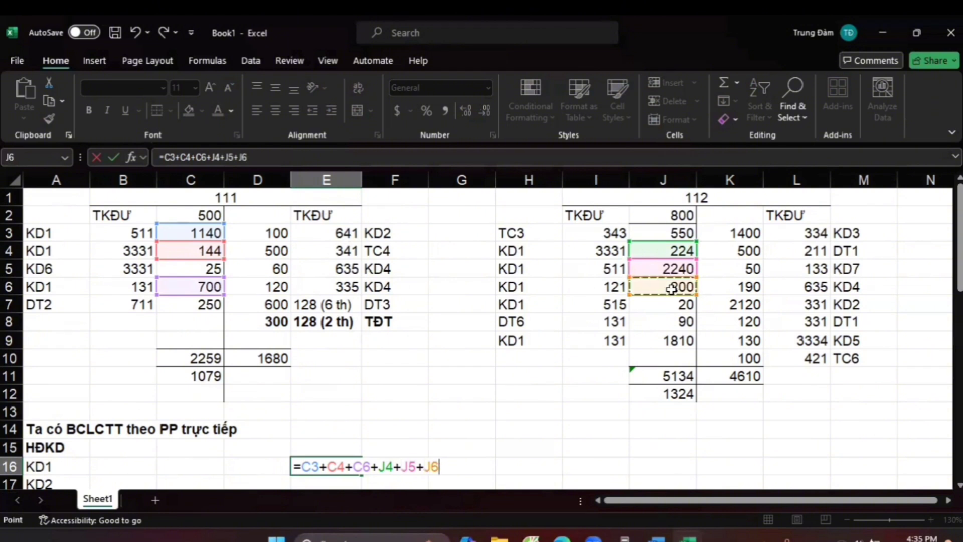
type("+")
left_click(665, 308)
type("+")
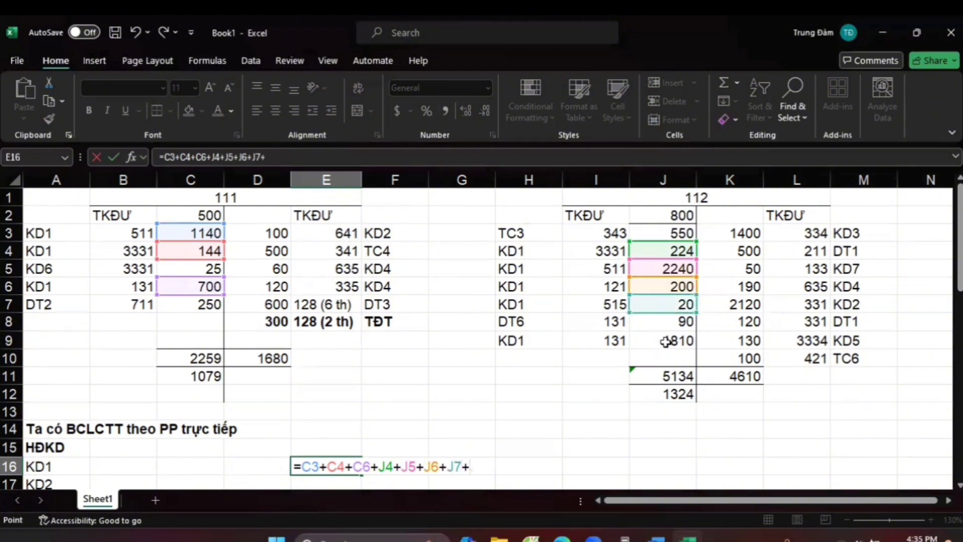
left_click(666, 342)
key("Return")
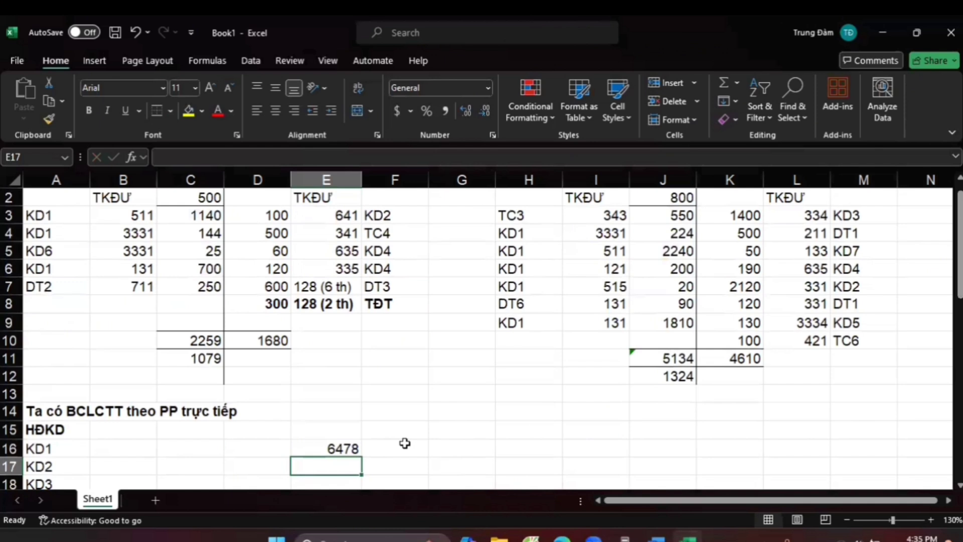
Begin the KD2 formula in cell E17
scroll(405, 443, "down", 2)
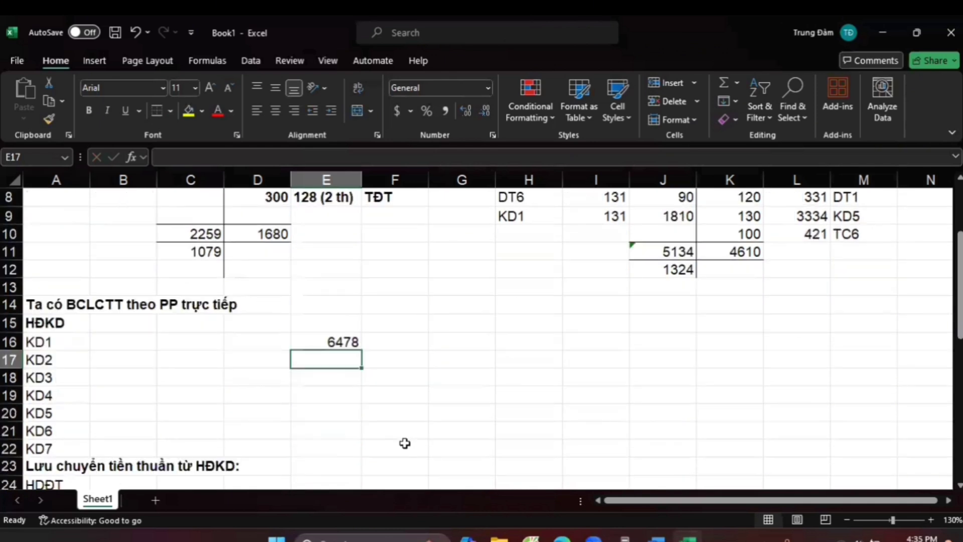
type("=")
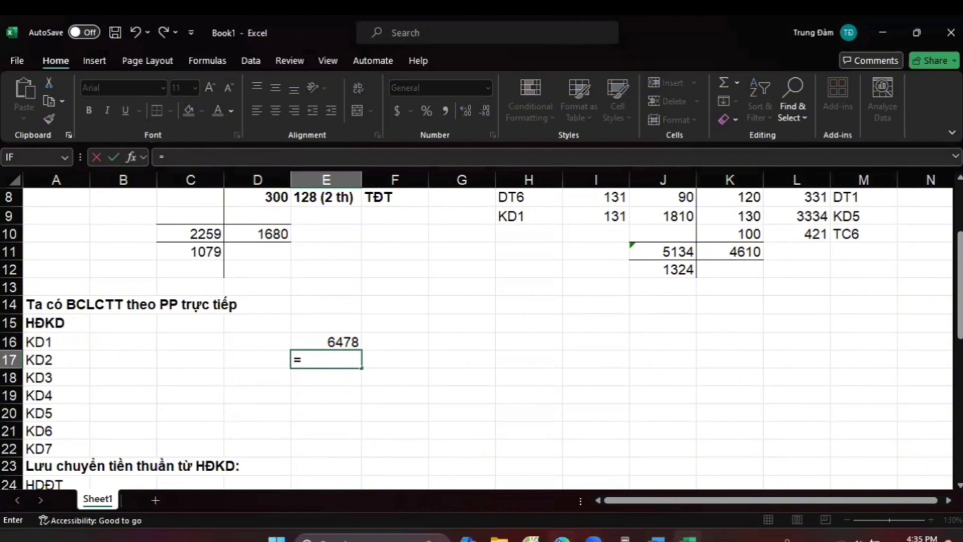
In the browser's "Chương 4 kế 2.pdf", underline "chi trả" in operating item 2 and draw a minus beside it and a plus beside item 1
left_click(563, 536)
scroll(455, 302, "up", 7)
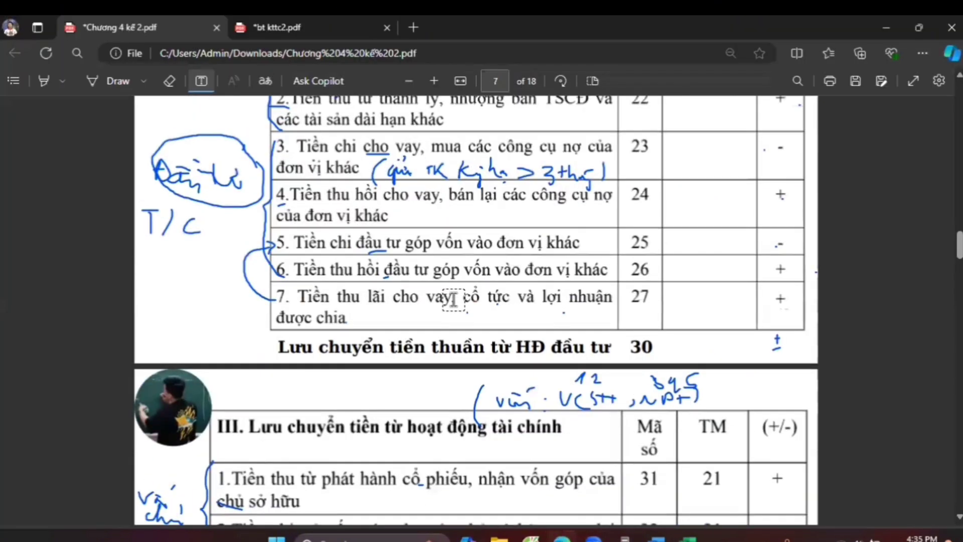
scroll(453, 300, "up", 11)
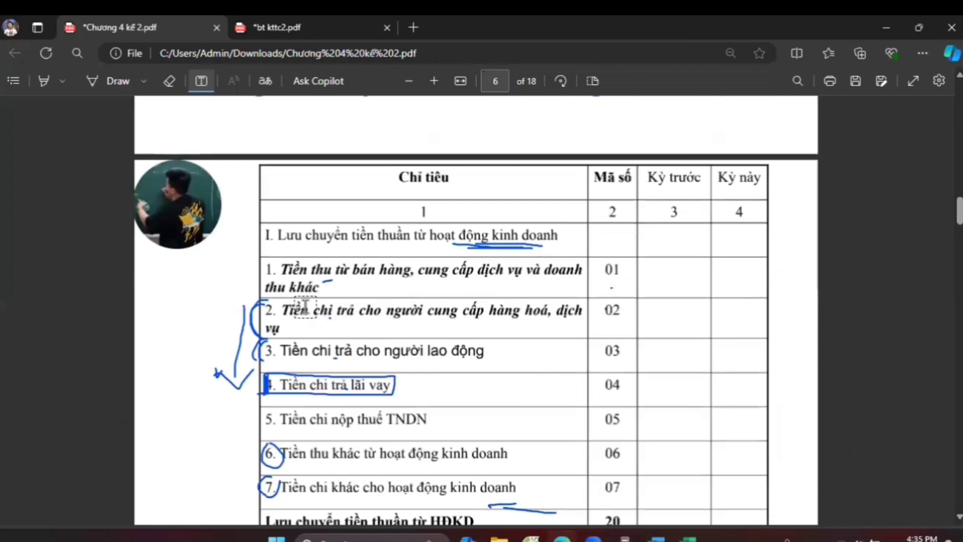
left_click(107, 80)
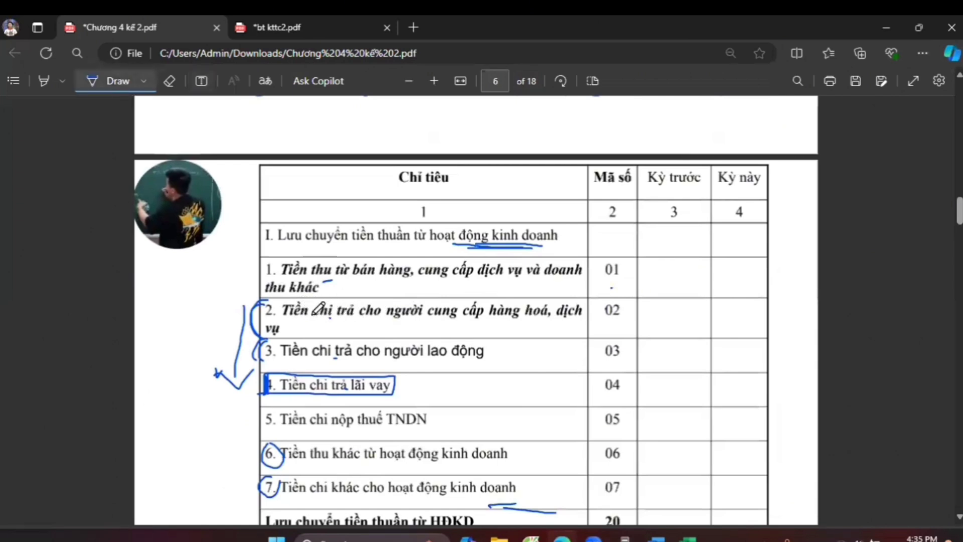
left_click_drag(314, 317, 369, 312)
left_click_drag(739, 320, 758, 319)
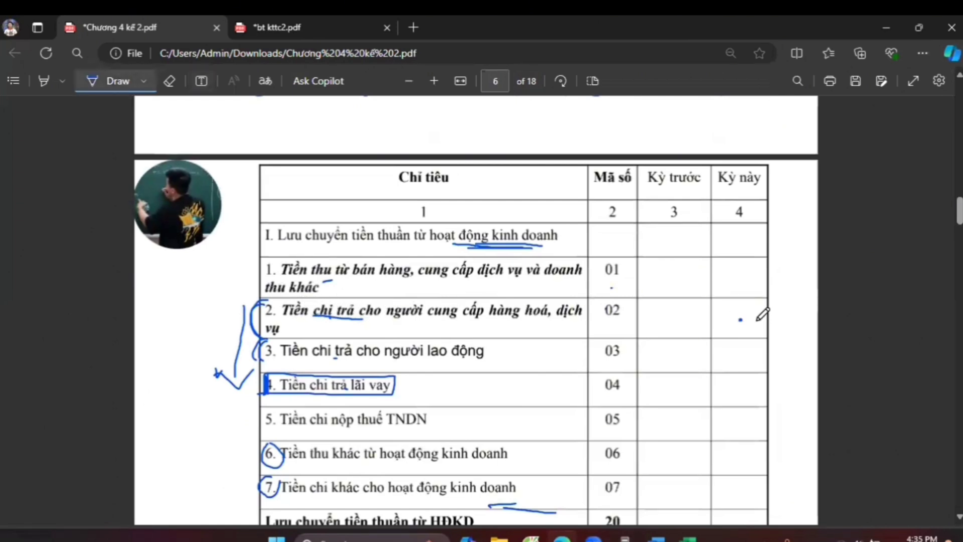
left_click_drag(748, 275, 769, 286)
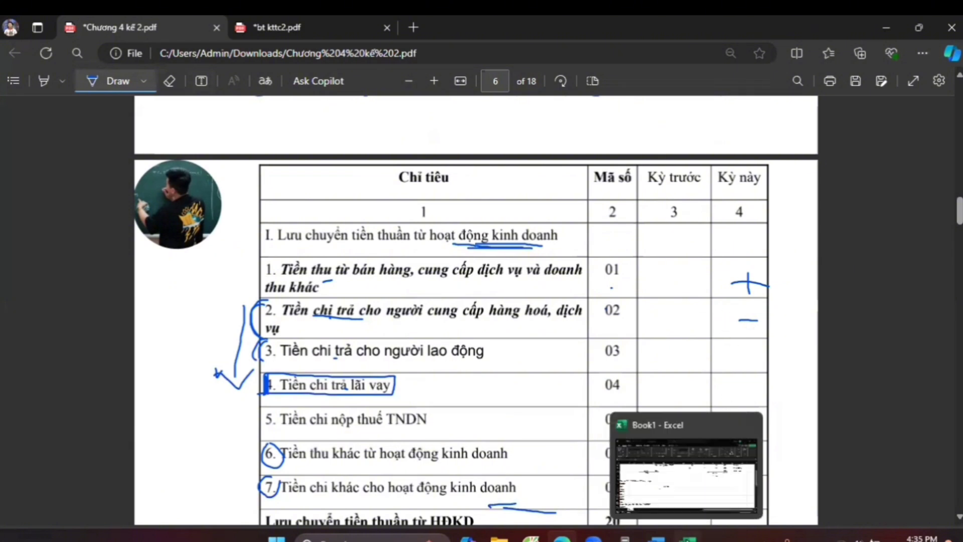
Return to Excel's Book1 and complete the KD2 formula in cell E17 as =(D3+K7)
left_click(689, 538)
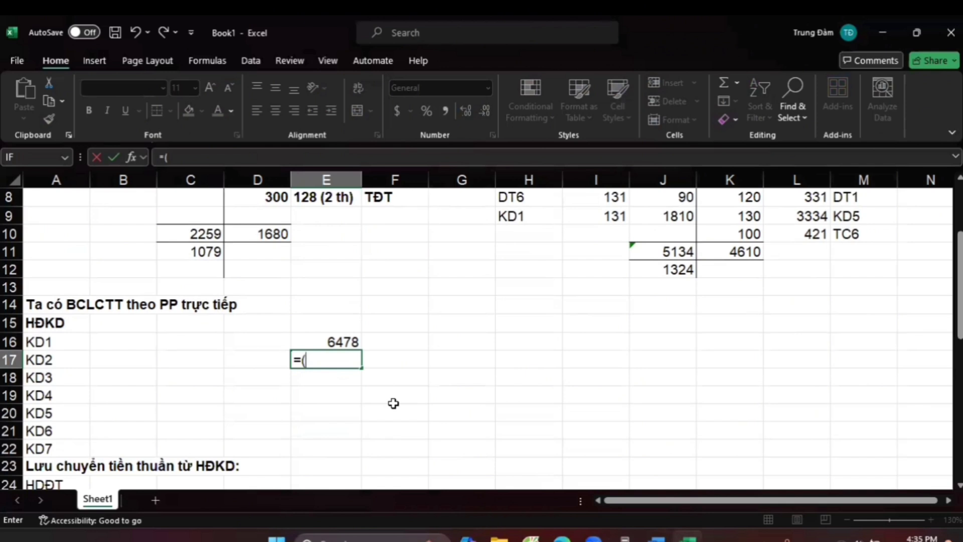
scroll(393, 403, "up", 1)
scroll(340, 355, "up", 1)
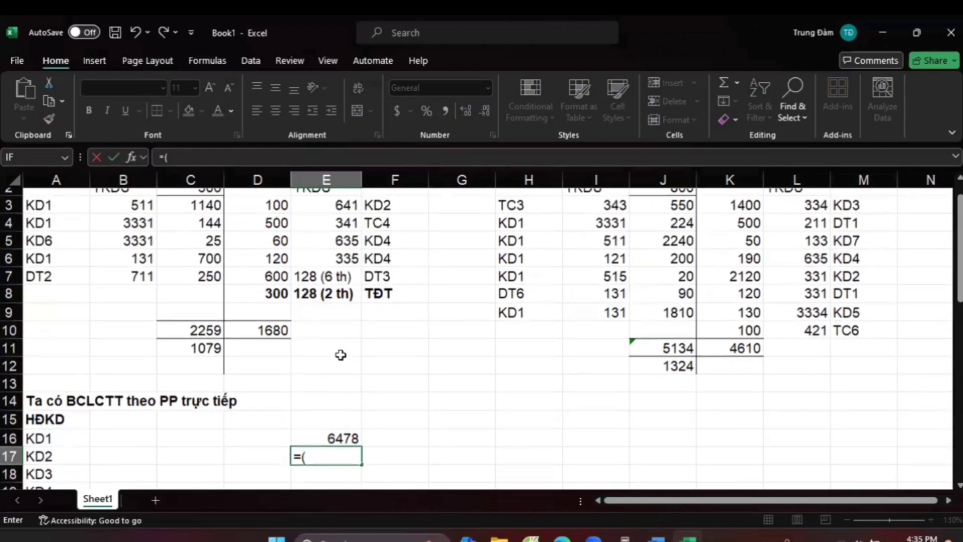
scroll(340, 354, "up", 1)
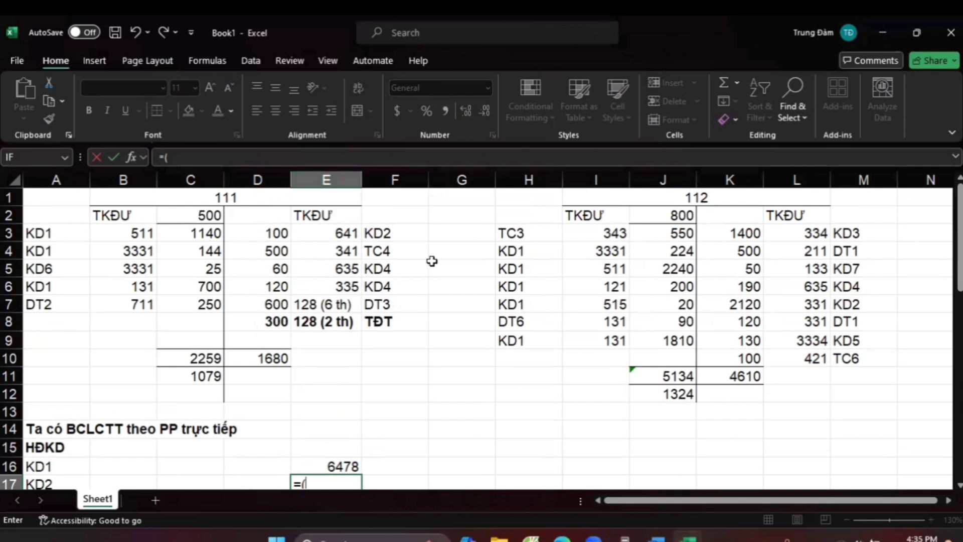
left_click(280, 233)
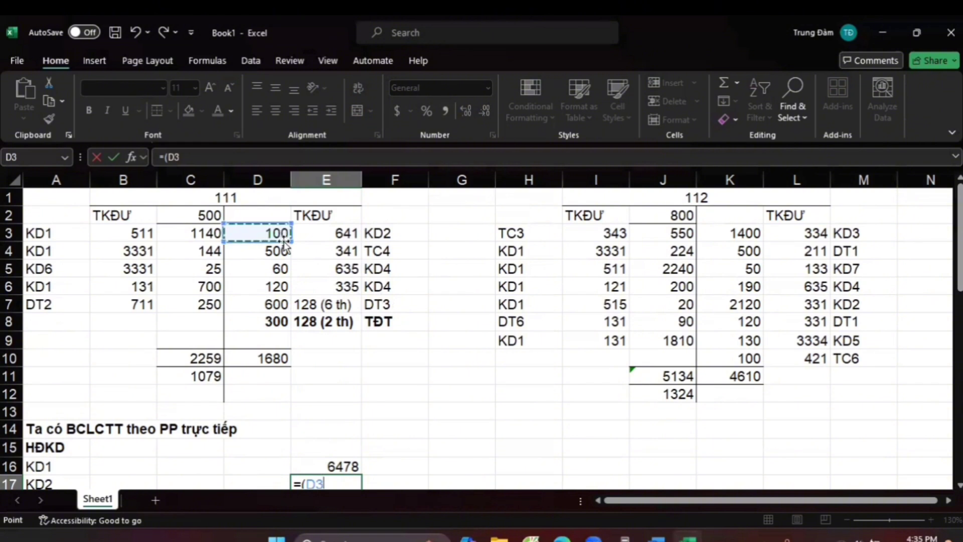
type("+")
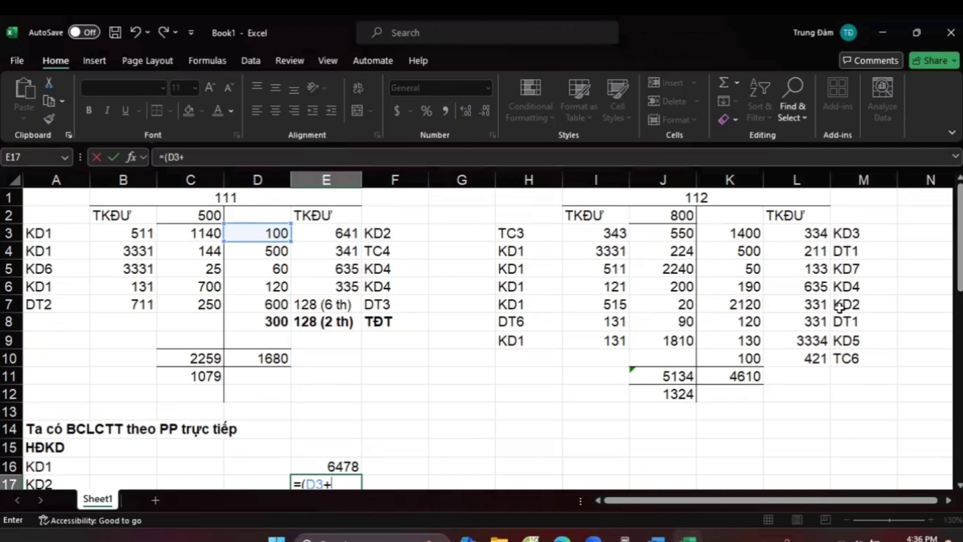
left_click(747, 305)
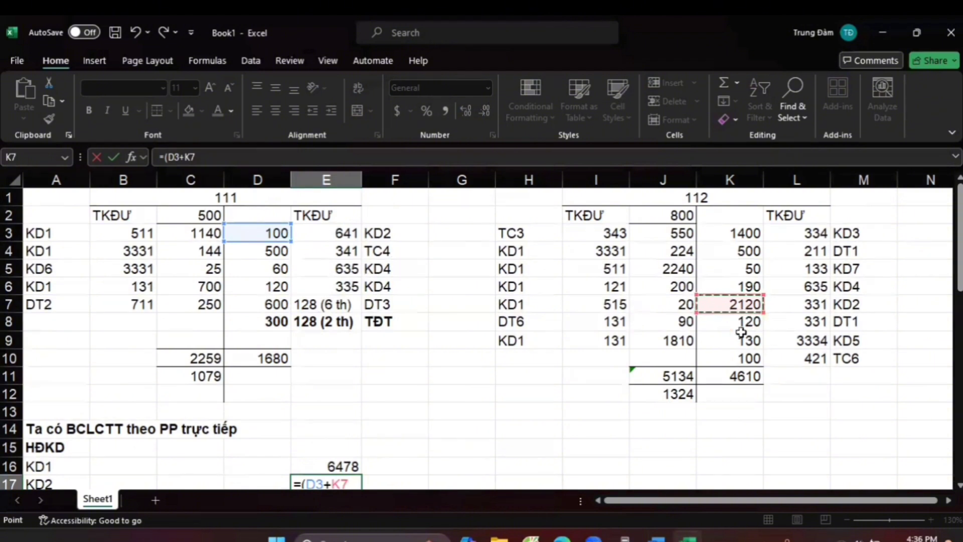
scroll(667, 356, "down", 1)
type(")")
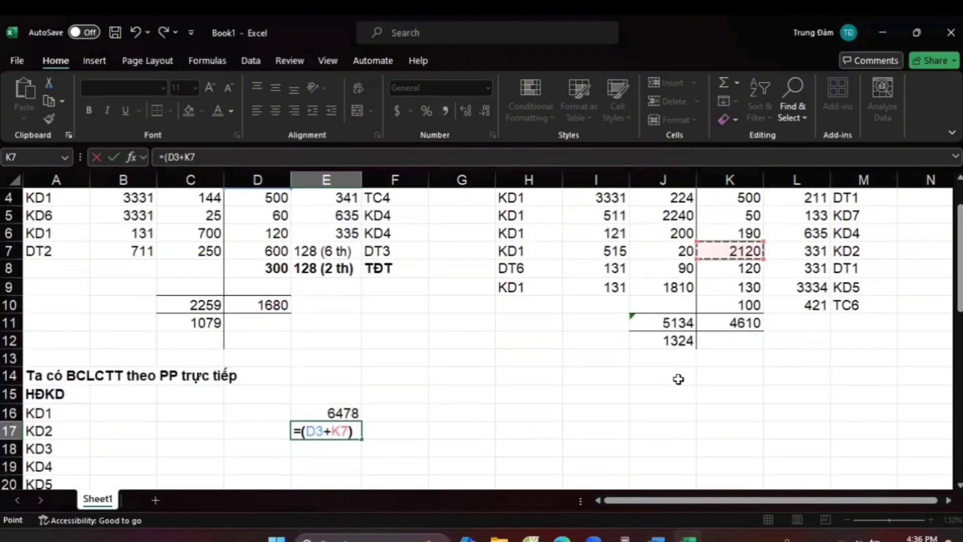
key("Return")
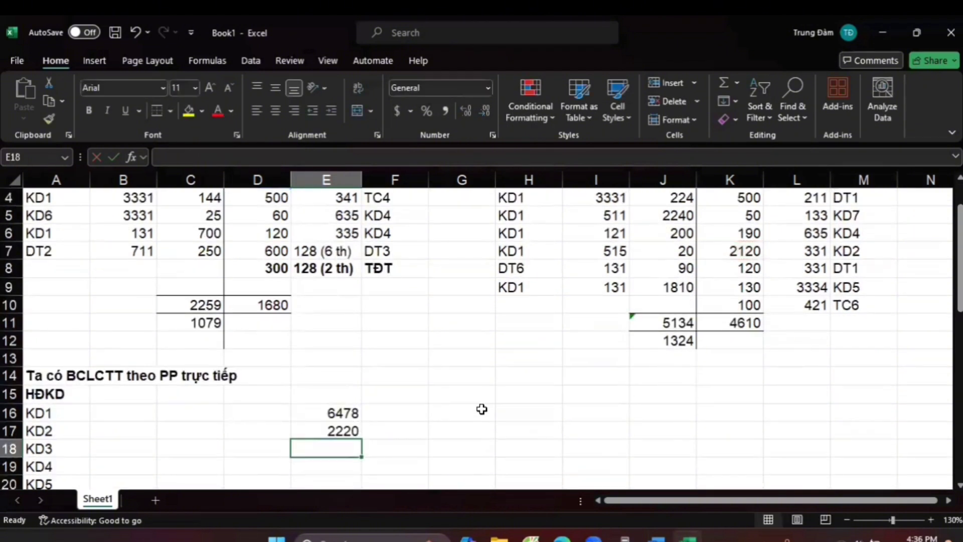
Negate the KD2 formula in cell E17 so it reads =-(D3+K7)
left_click(339, 431)
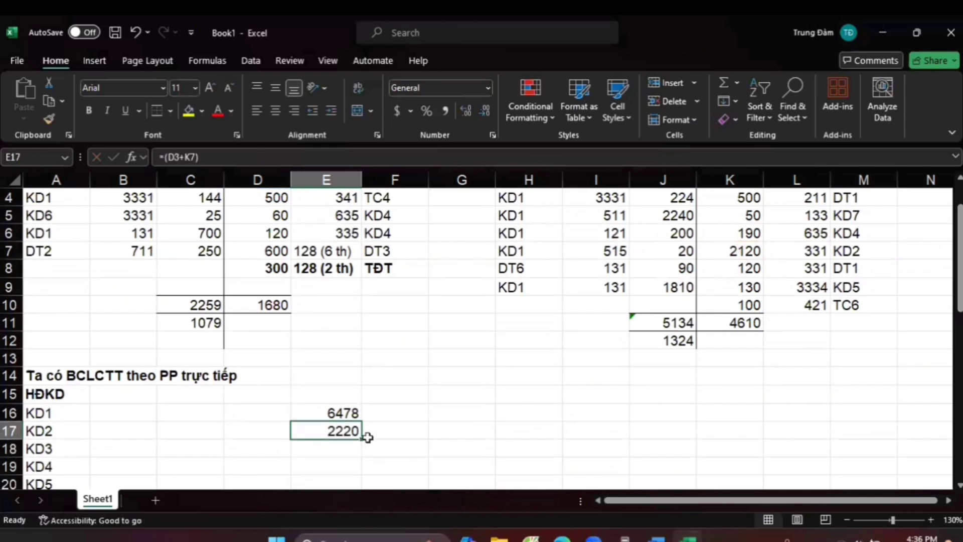
left_click(160, 156)
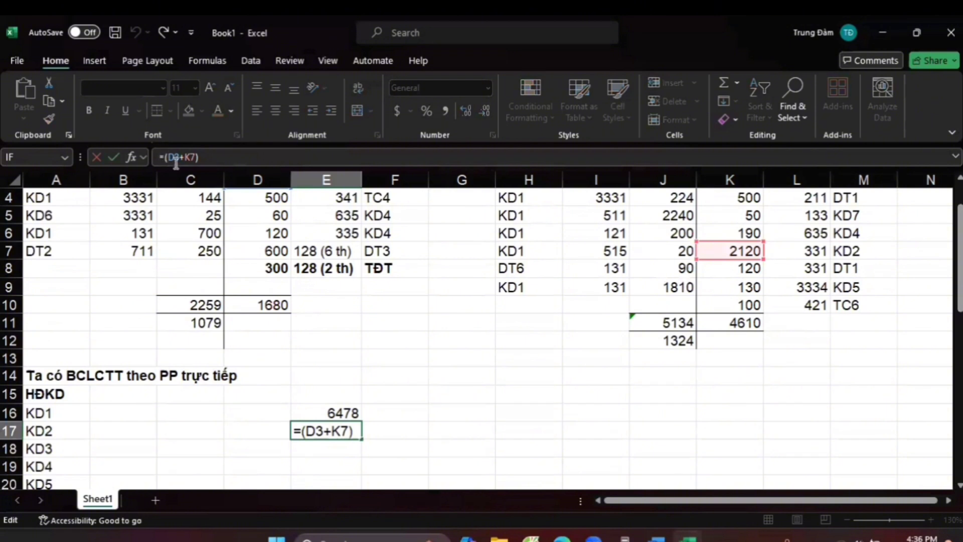
type("-")
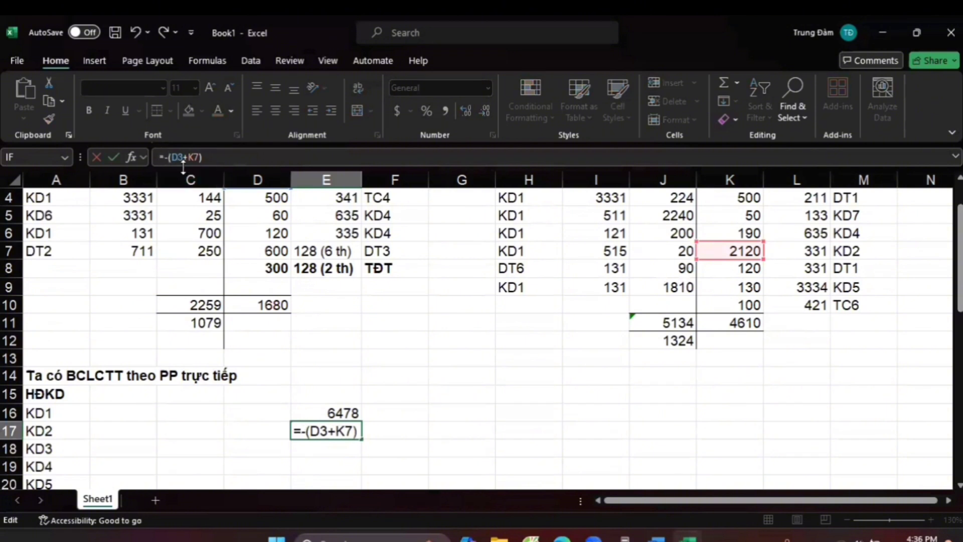
key("ctrl+Return")
scroll(425, 380, "down", 1)
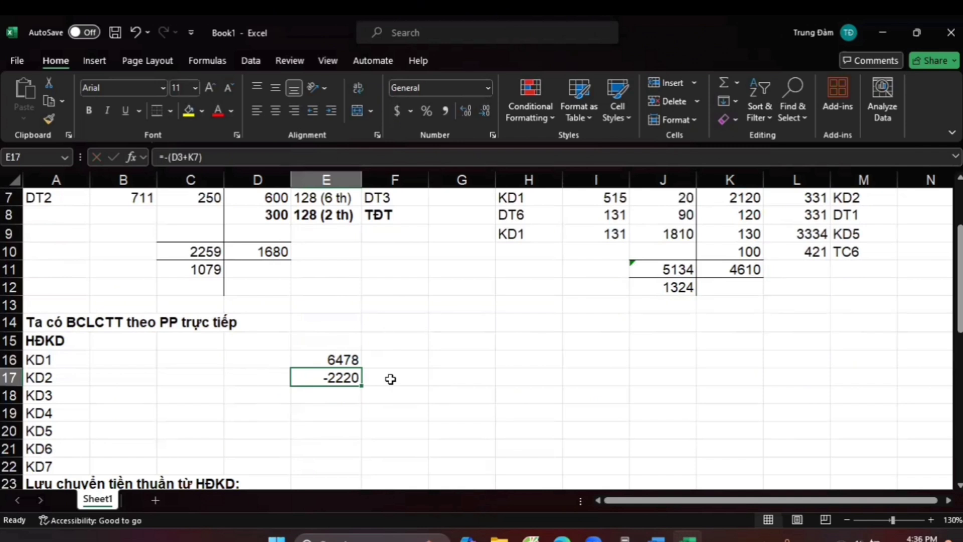
Enter (2220) in cell F17 beside the KD2 amount
left_click(391, 378)
type("(2220")
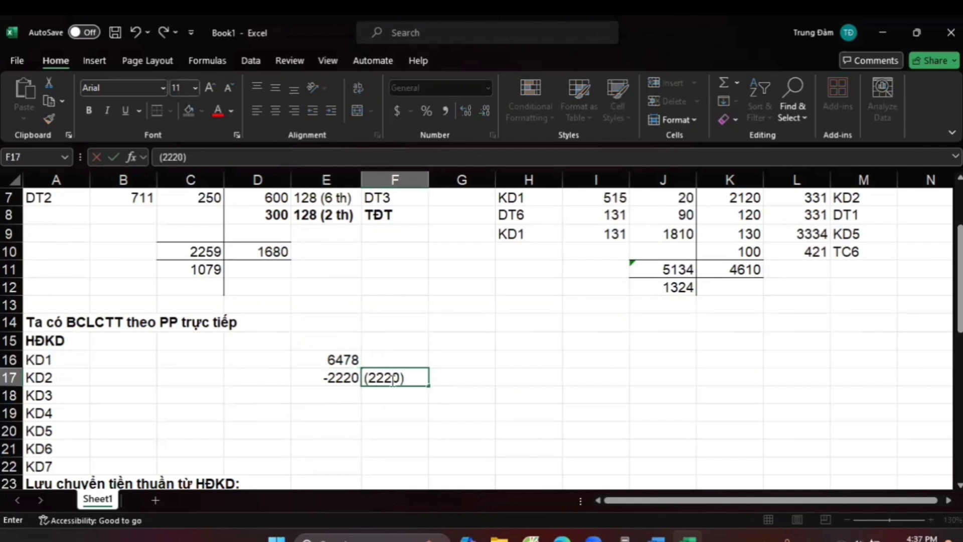
key("Return")
left_click(395, 379)
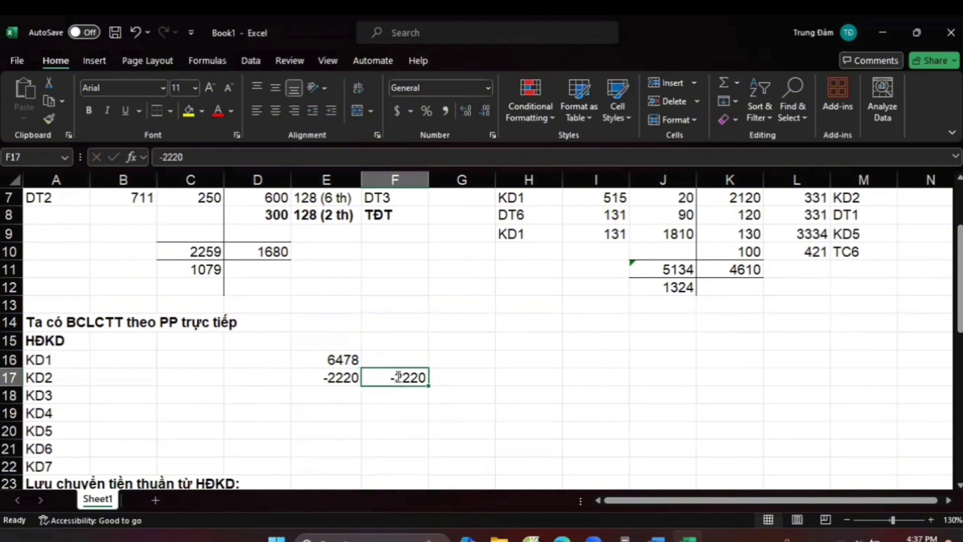
Rewrite cell F17 as the literal text '(2220) so the parentheses are kept
double_click(391, 378)
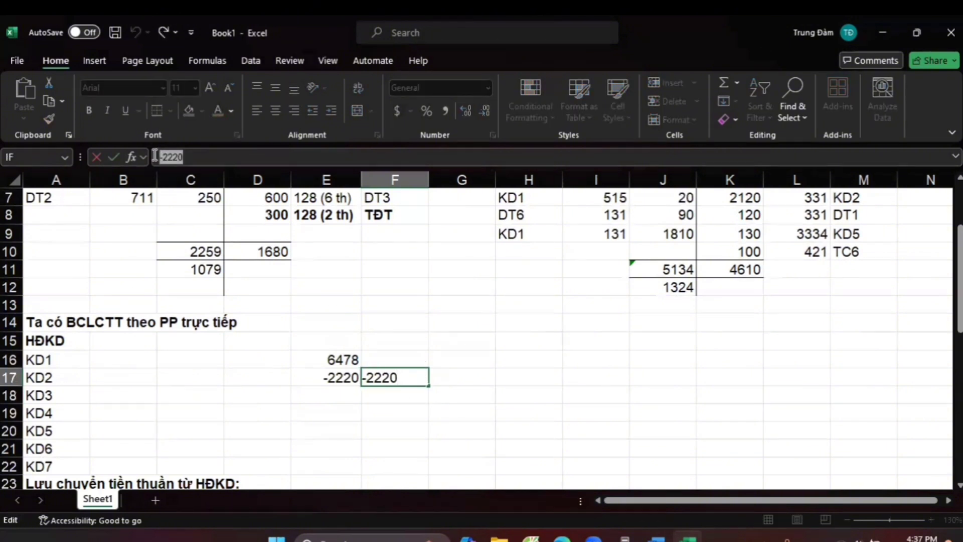
left_click(174, 158)
key("BackSpace")
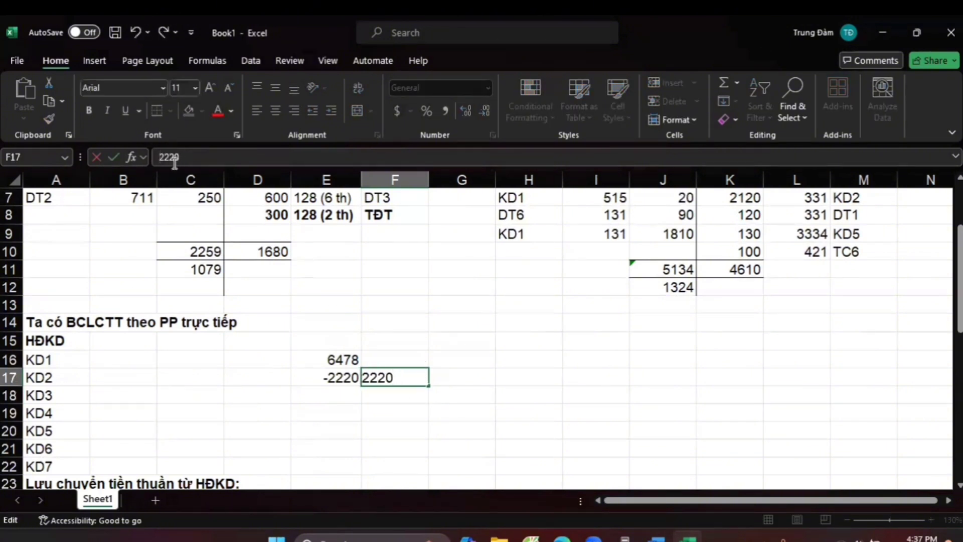
type("'(")
key("Return")
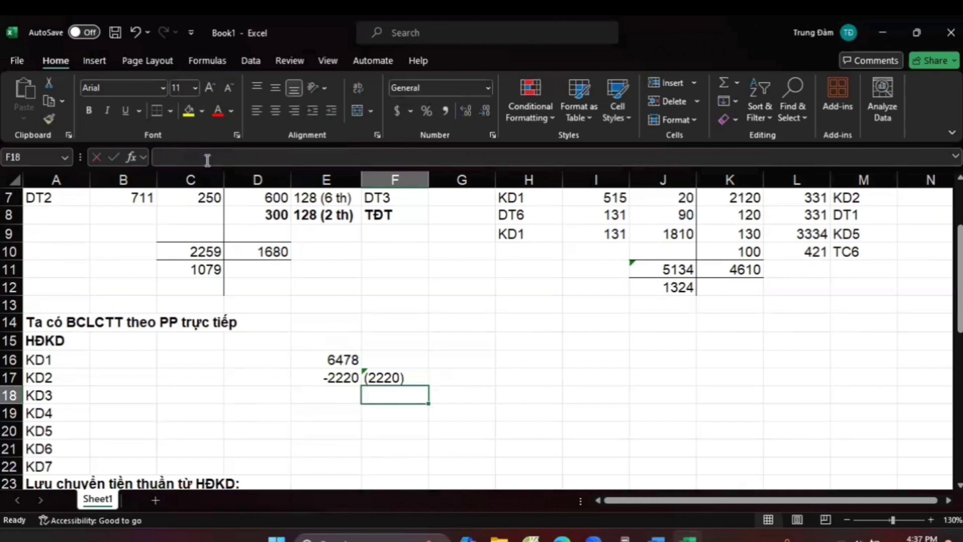
left_click(384, 371)
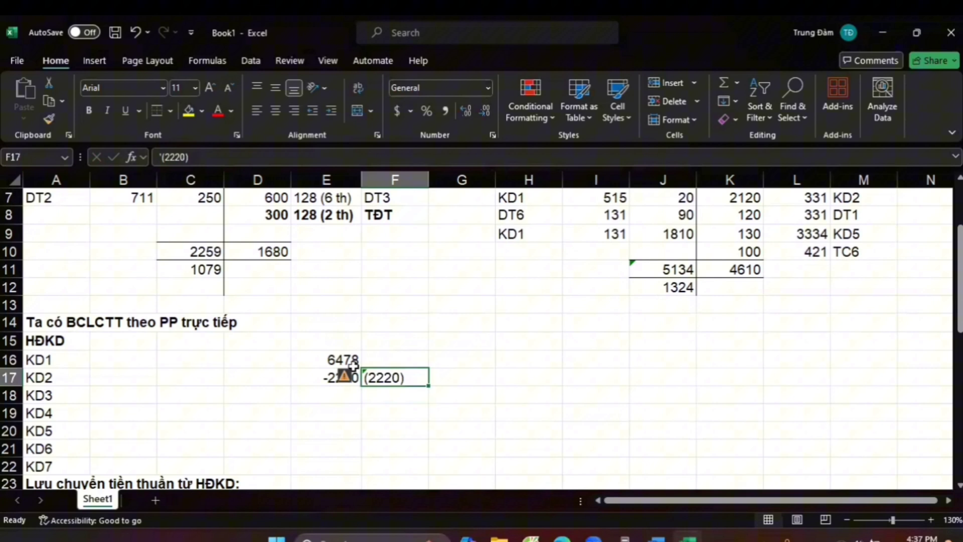
left_click(401, 395)
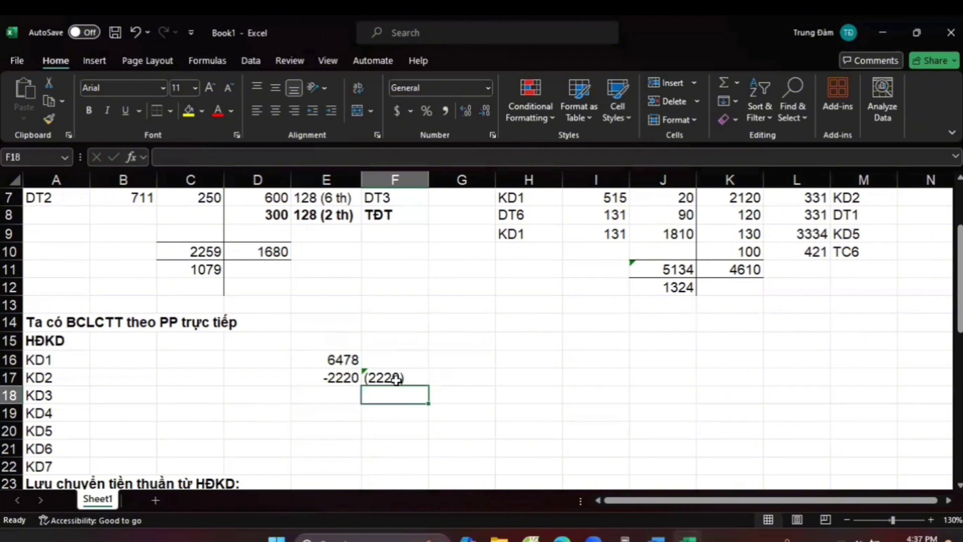
Apply the Accounting number format to the KD2 amount in E17 and widen column E to fit it
left_click(336, 372)
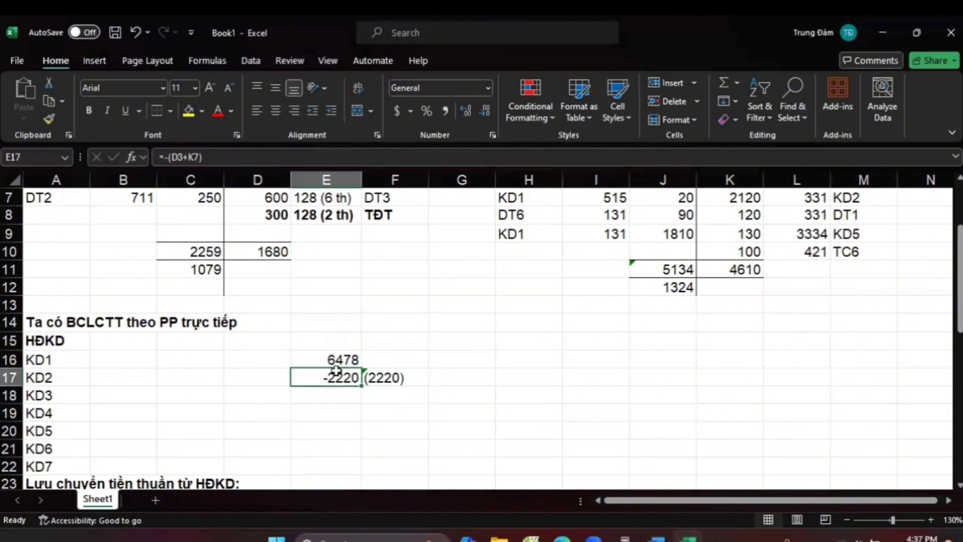
left_click(487, 88)
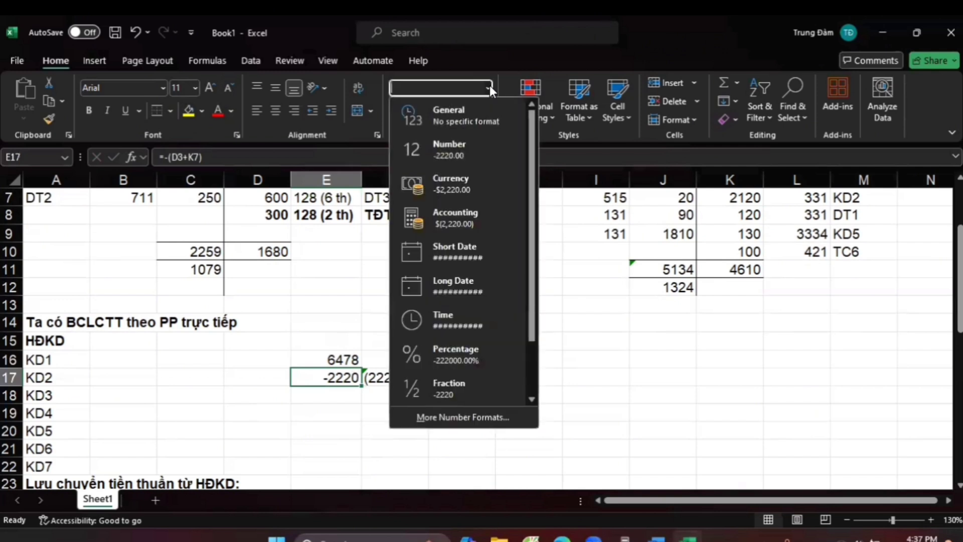
scroll(462, 263, "down", 1)
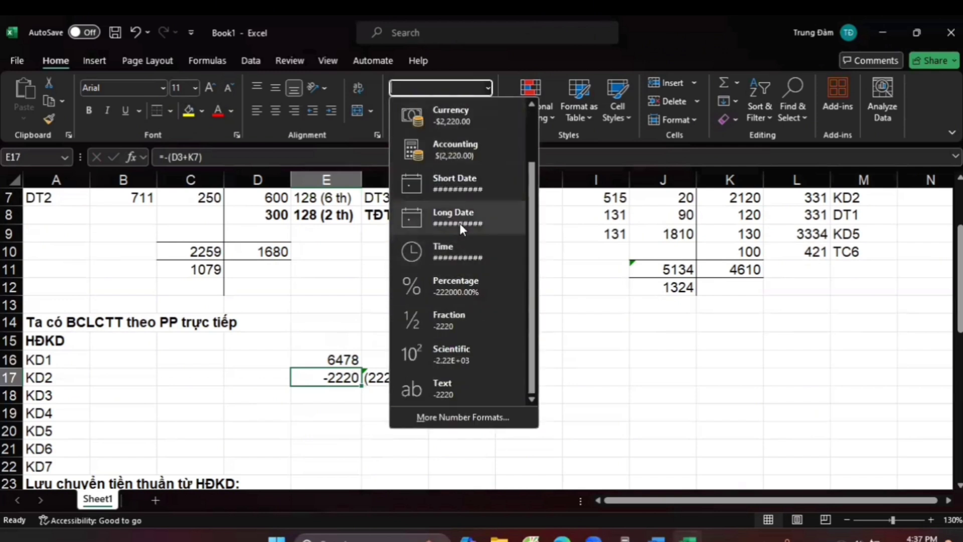
scroll(477, 275, "up", 1)
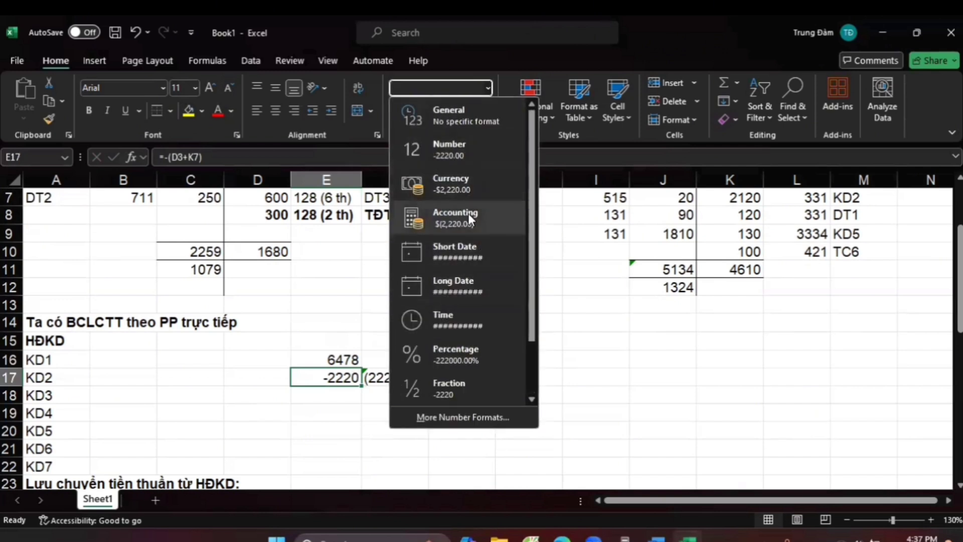
left_click(480, 218)
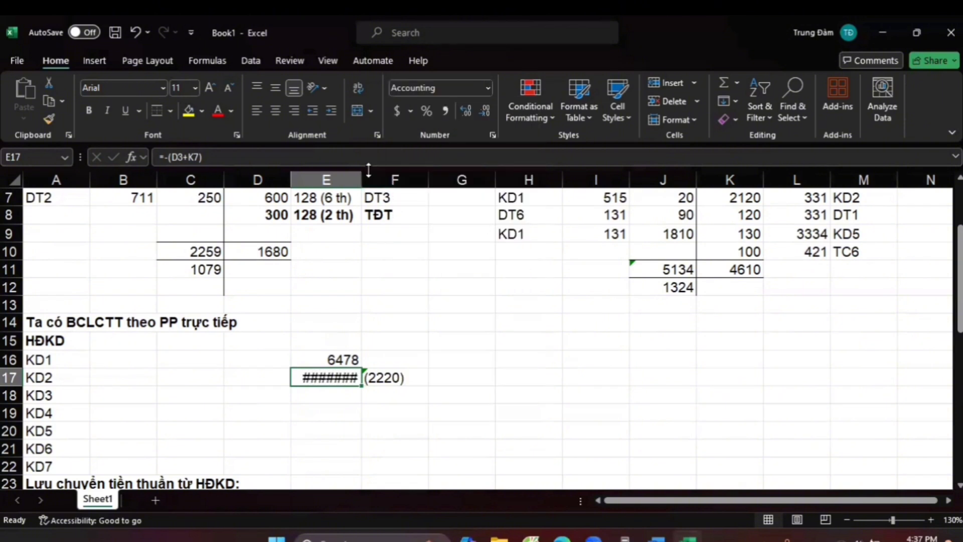
left_click_drag(364, 173, 393, 175)
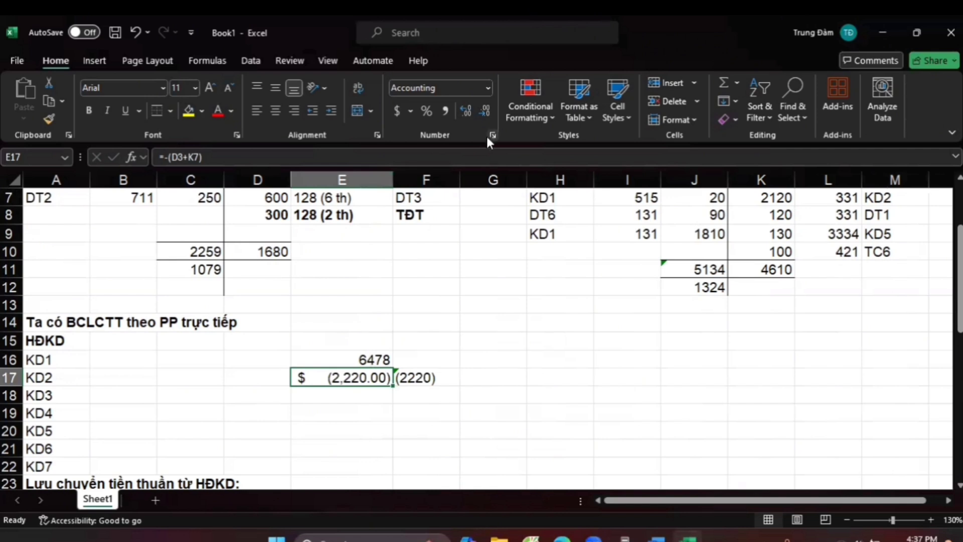
Clear the trial text from F17 and display the KD2 amount in E17 without decimals
left_click(437, 379)
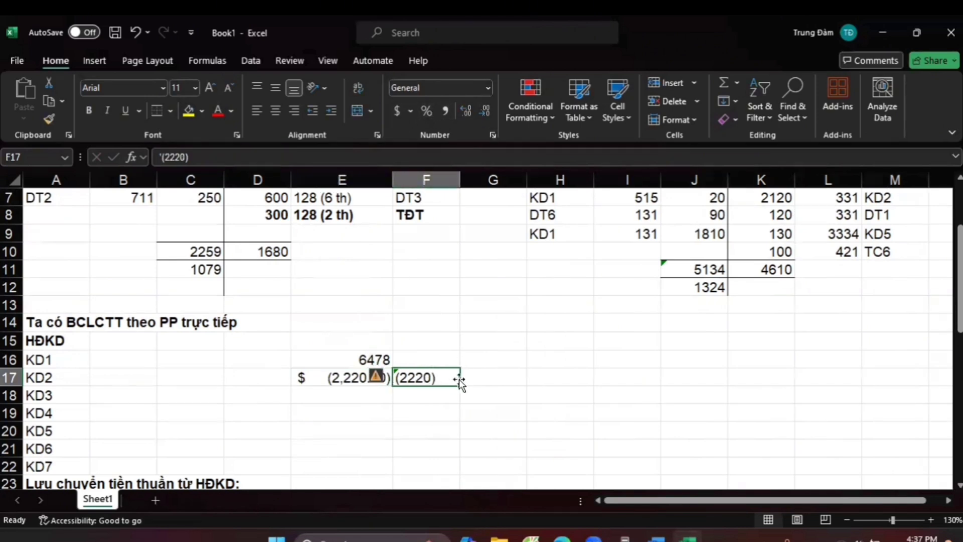
key("BackSpace")
left_click(363, 372)
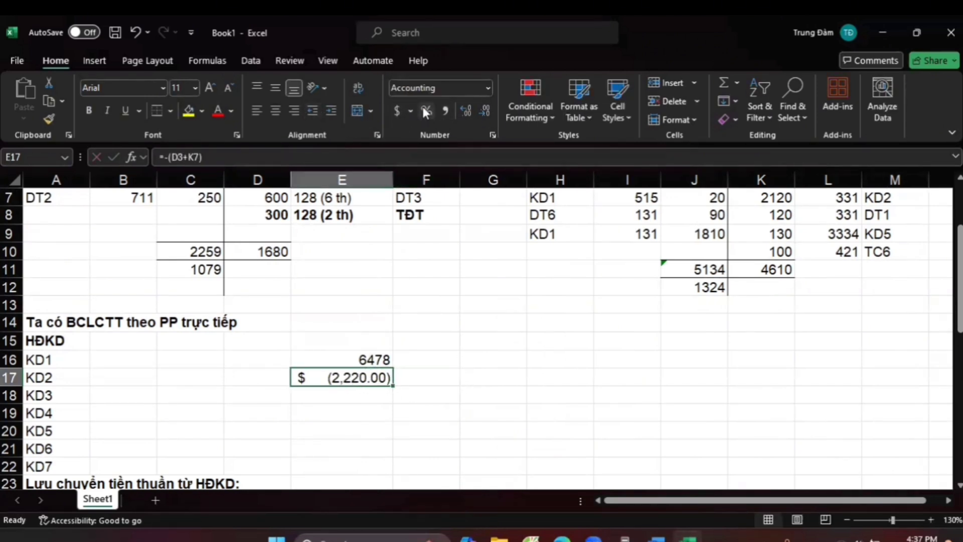
left_click(465, 112)
left_click(486, 113)
left_click(486, 112)
left_click(487, 112)
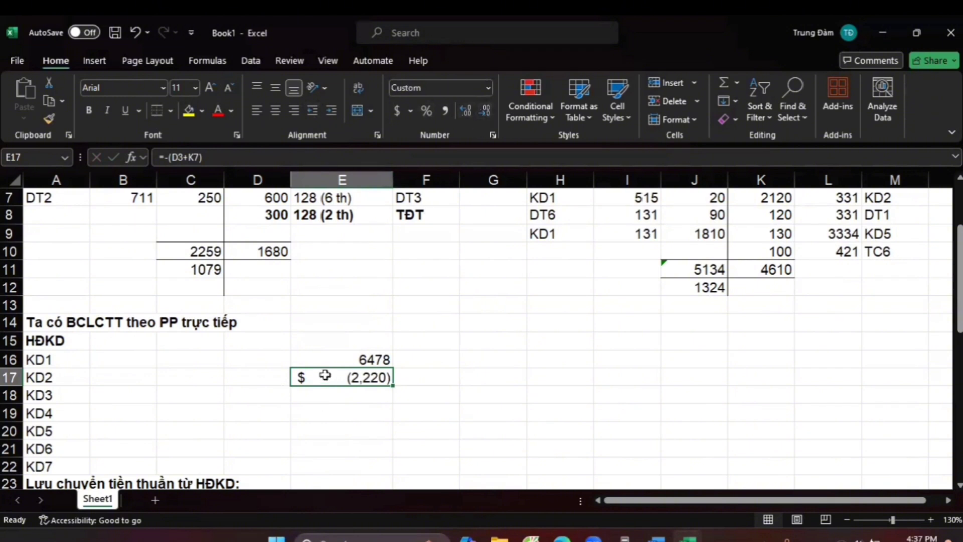
Try the Number format on cell E17 and reapply the Accounting format
left_click(487, 88)
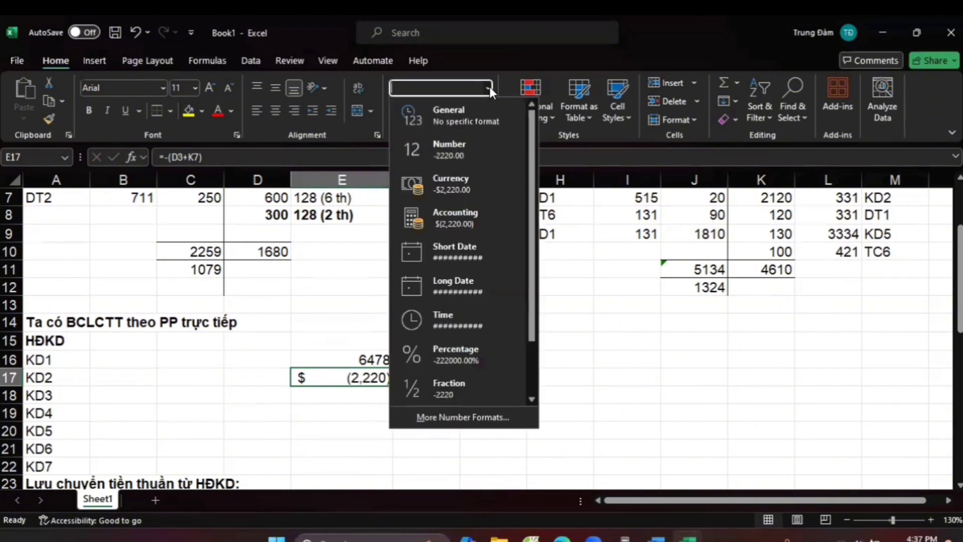
left_click(447, 157)
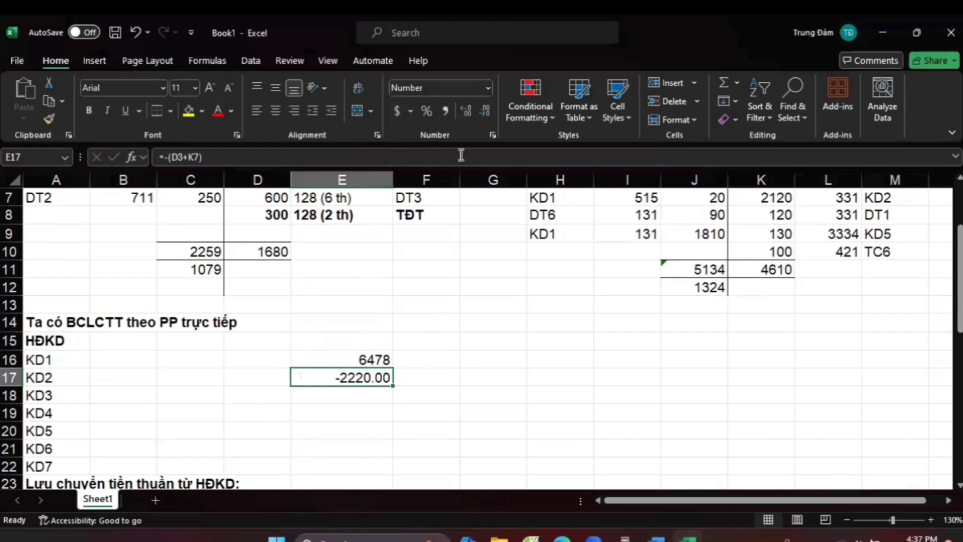
left_click(491, 88)
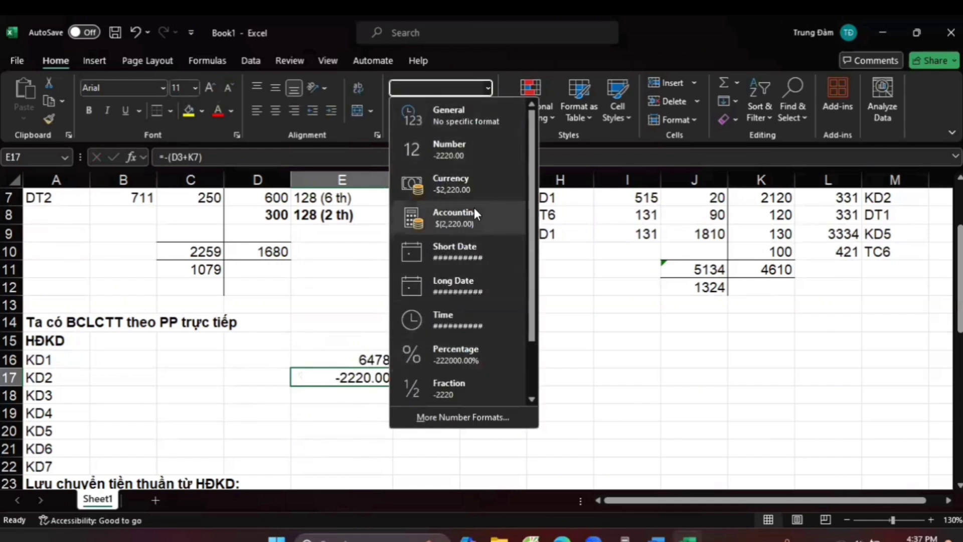
scroll(462, 284, "down", 1)
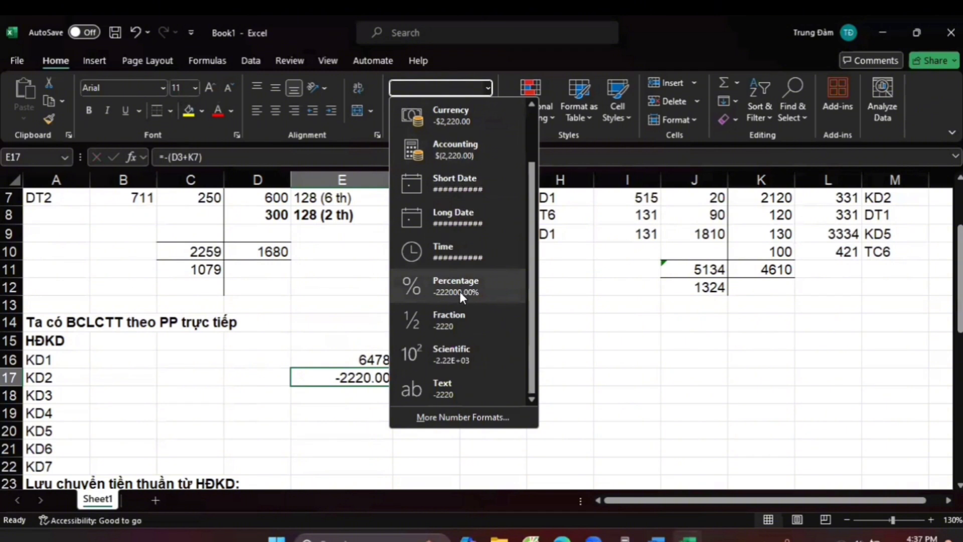
scroll(459, 291, "up", 1)
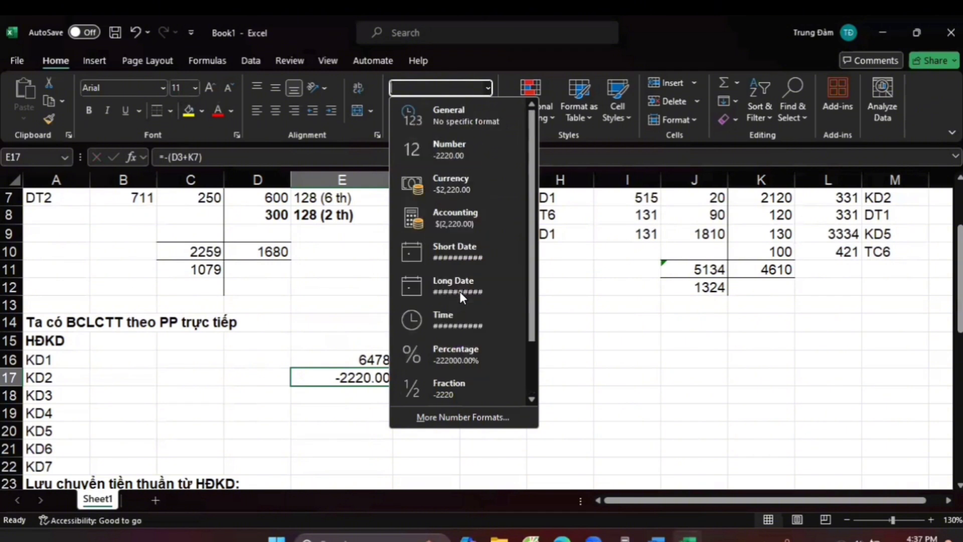
left_click(444, 222)
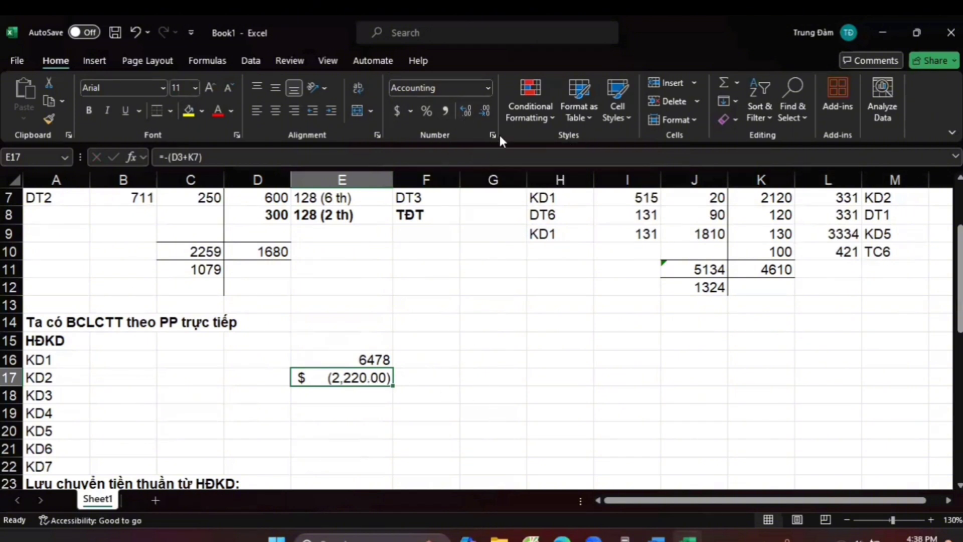
Reduce the accounting-formatted KD2 amount in E17 to zero decimal places
left_click(465, 110)
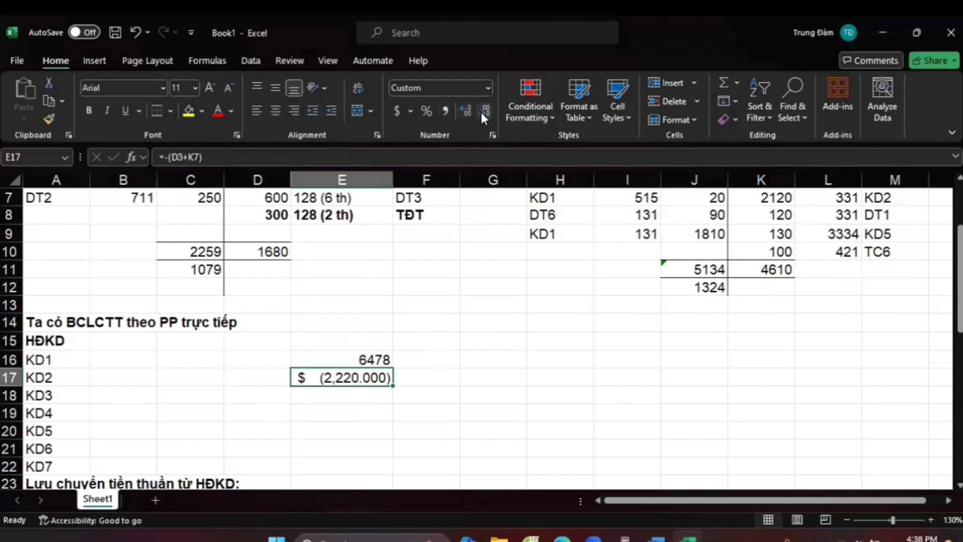
left_click(481, 112)
left_click(480, 112)
left_click(482, 114)
left_click(366, 481)
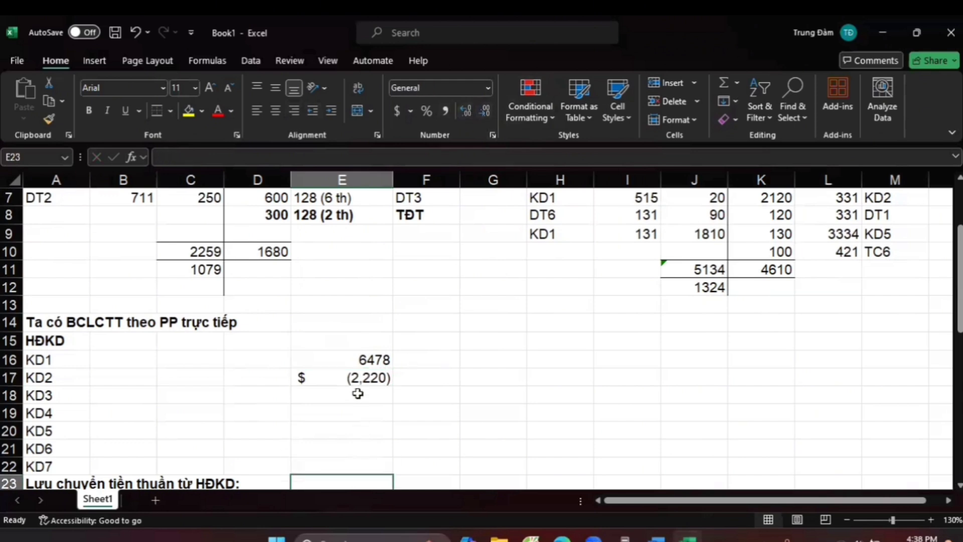
left_click(358, 394)
left_click(360, 382)
left_click(364, 389)
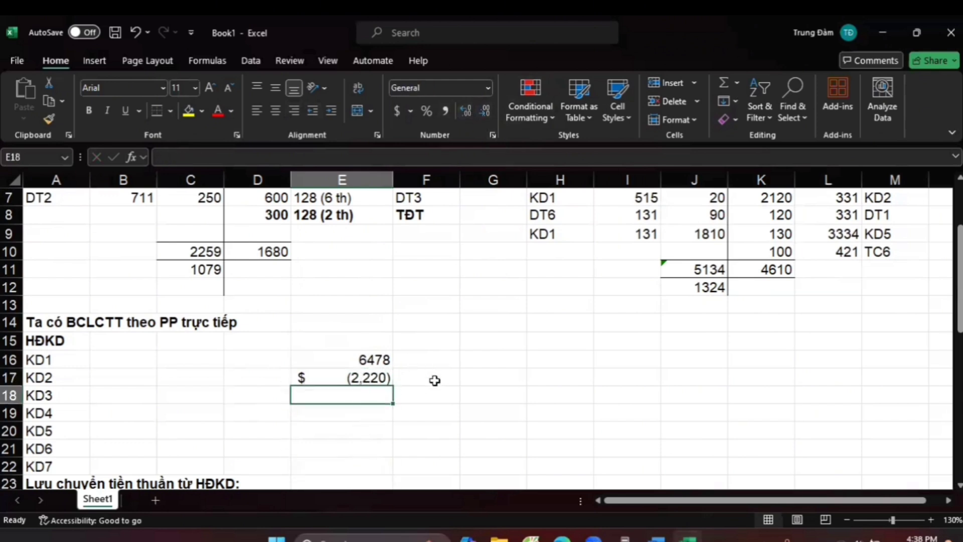
Switch to the browser's "Chương 4 kế 2.pdf" and check operating item 3, the payments to employees
scroll(435, 380, "down", 1)
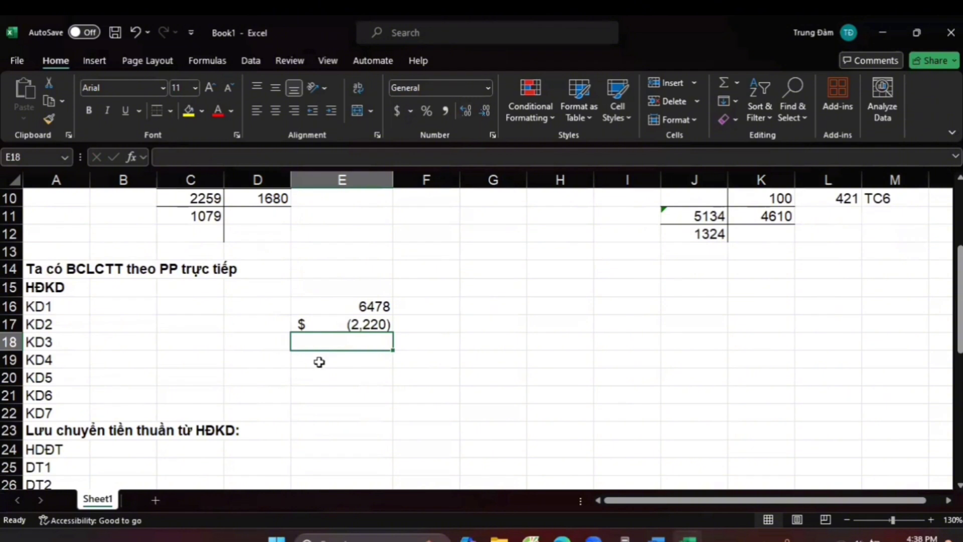
mouse_move(562, 539)
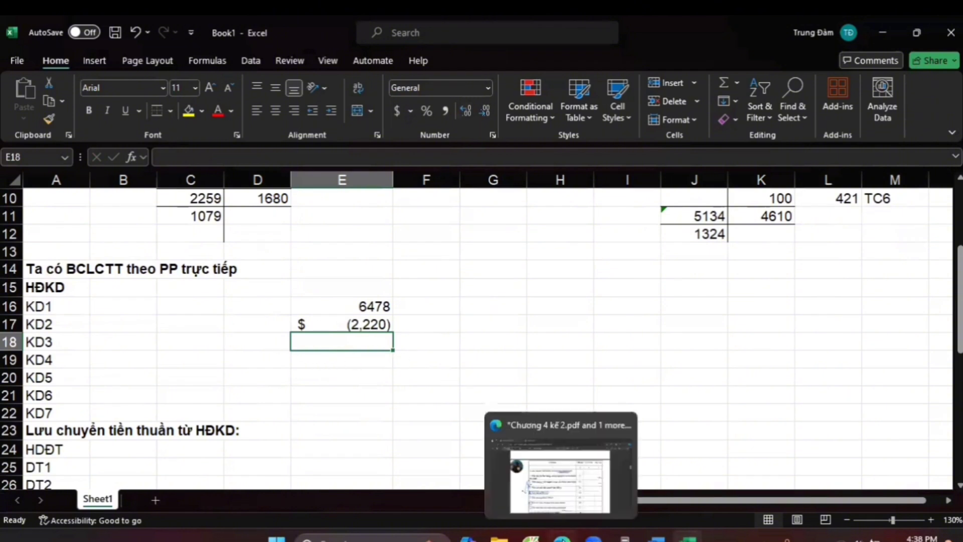
left_click(561, 472)
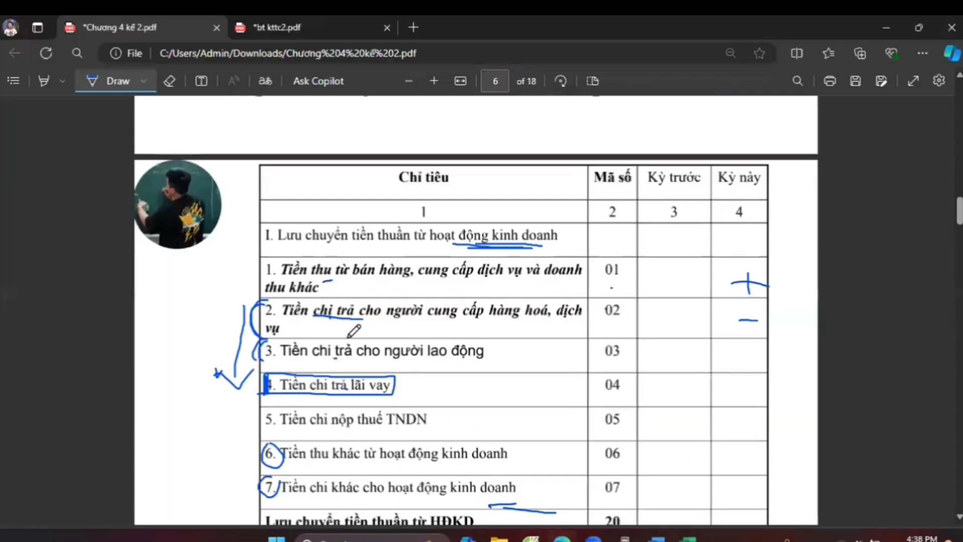
Switch to Excel and enter the KD3 formula =-(K3) in cell E18, negating the account 334 payment from T-account 112
left_click(690, 539)
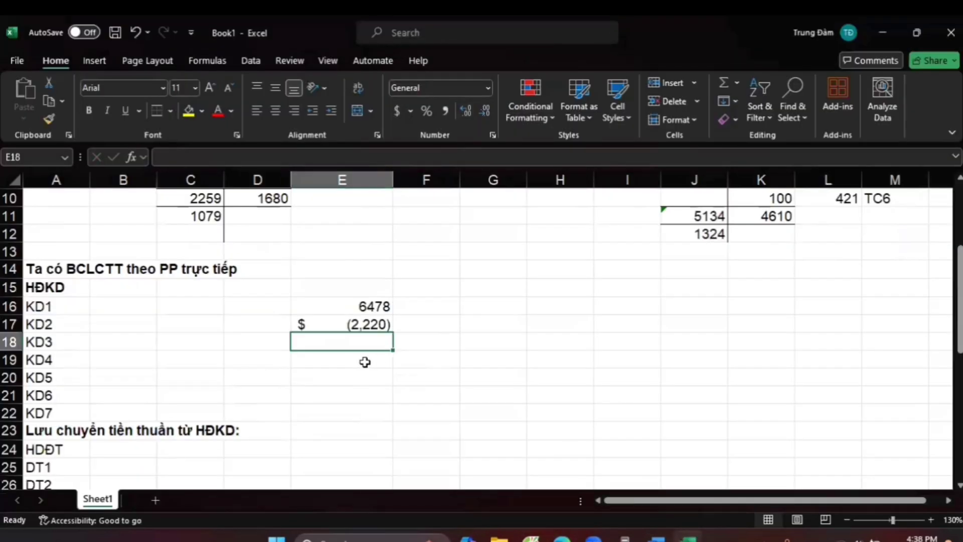
type("=-(")
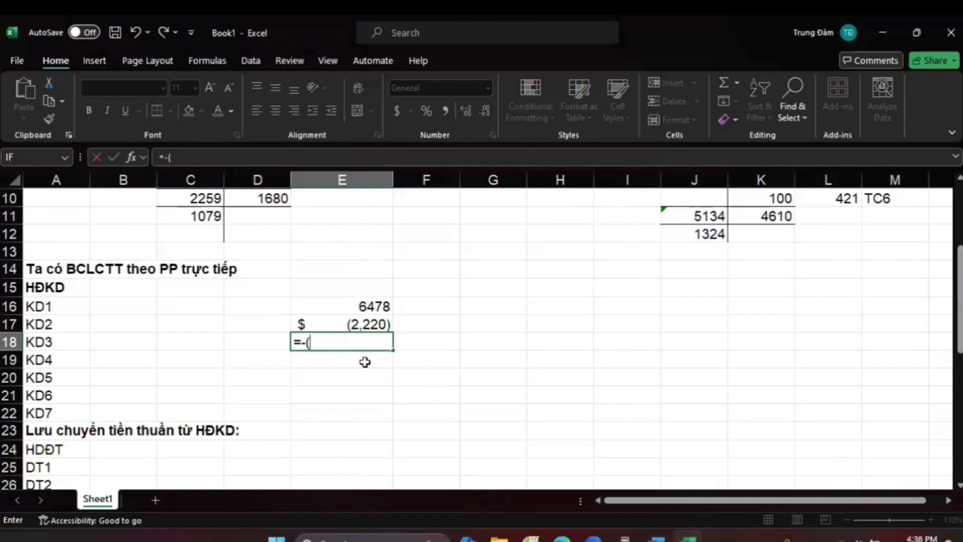
scroll(259, 357, "up", 3)
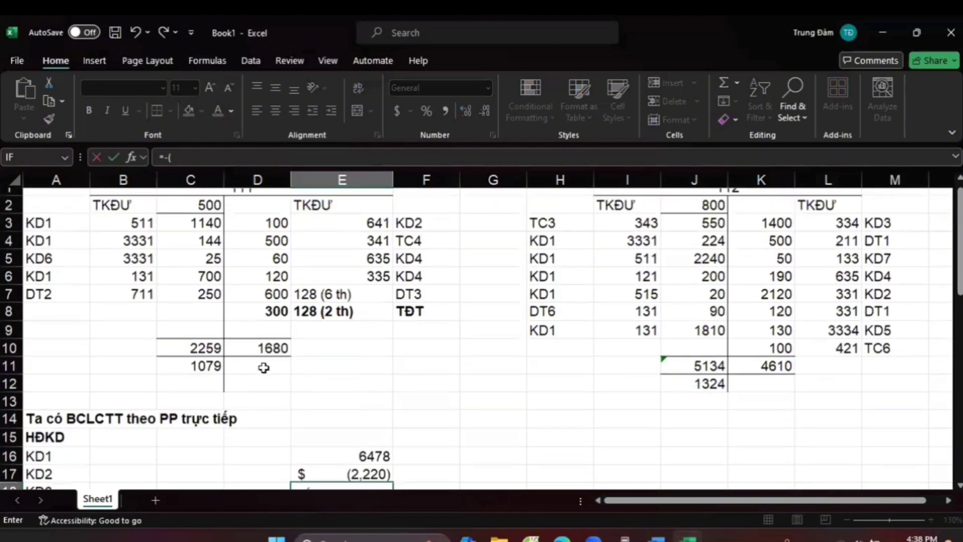
scroll(250, 355, "up", 1)
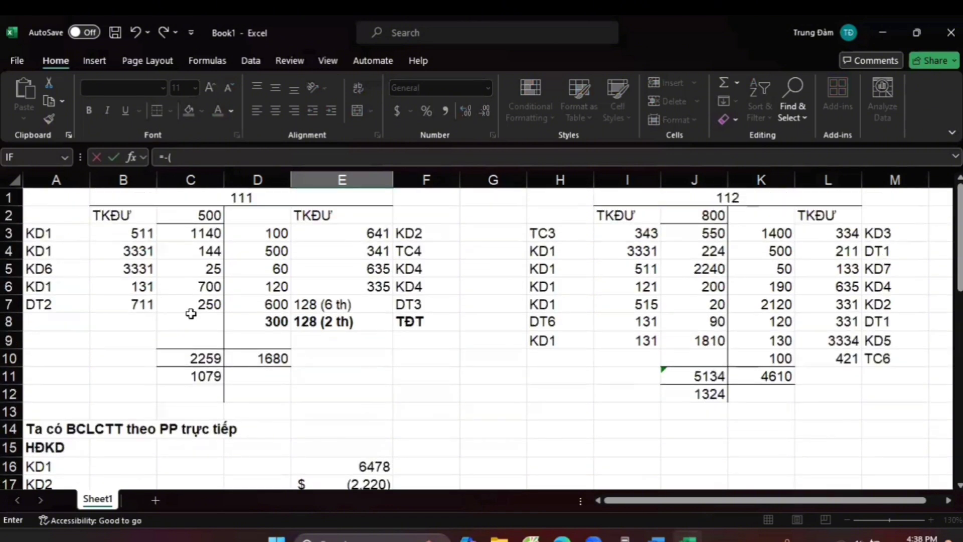
scroll(288, 400, "down", 1)
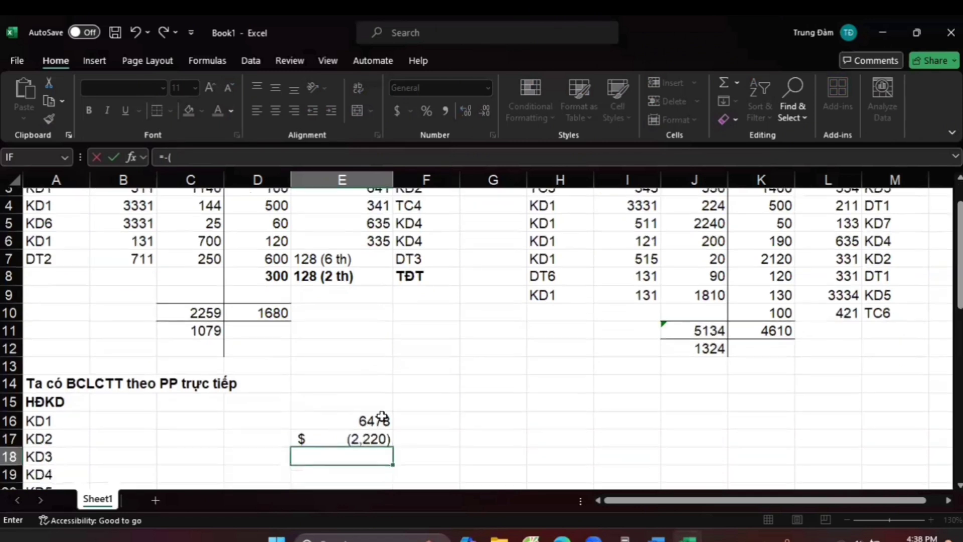
scroll(400, 405, "up", 1)
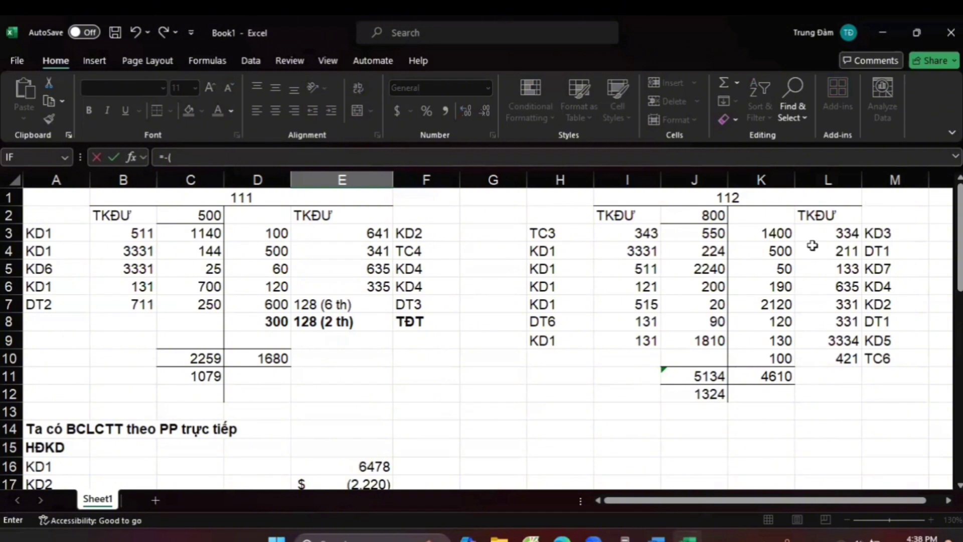
left_click(784, 234)
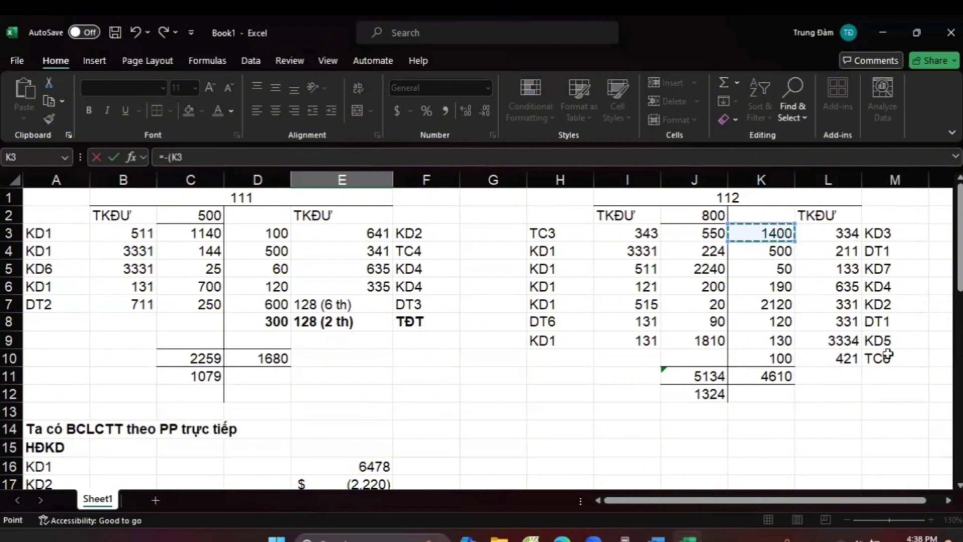
scroll(616, 390, "down", 2)
scroll(558, 417, "down", 1)
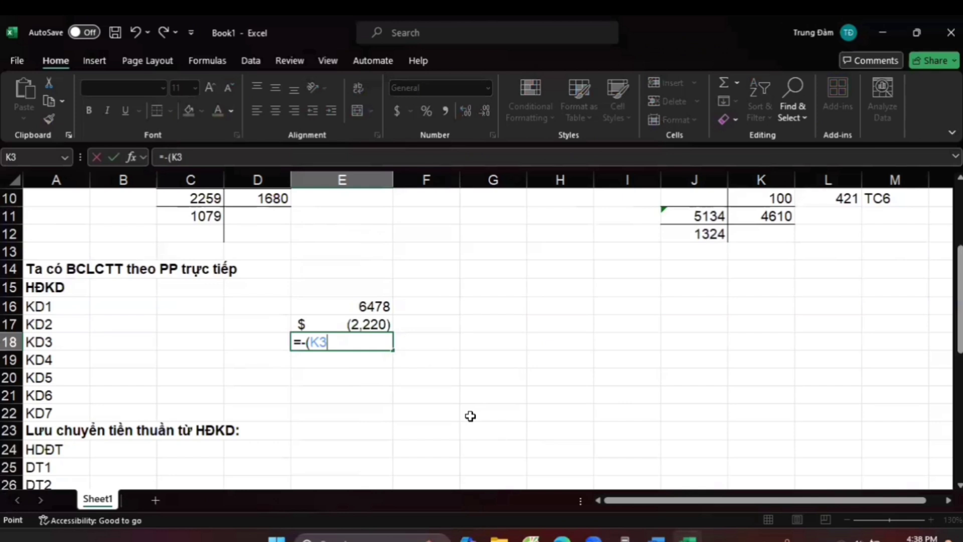
type(")")
key("Return")
key("Return")
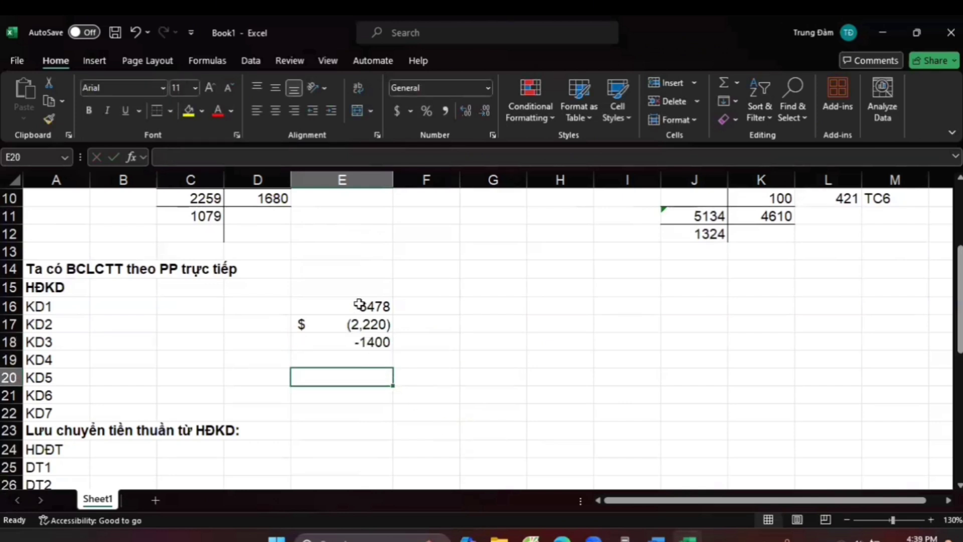
Apply the Accounting number format to the statement's amount cells E16:E43
left_click_drag(356, 305, 339, 451)
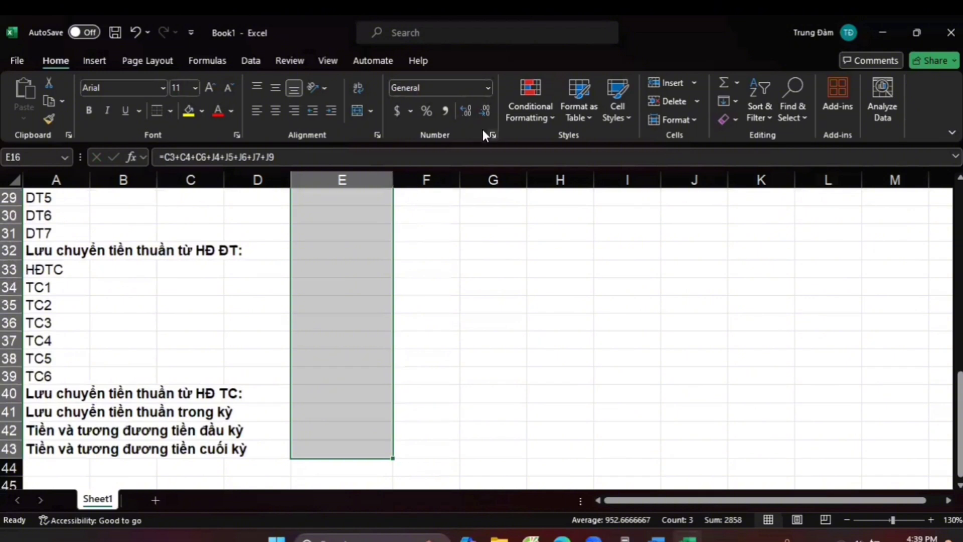
left_click(486, 89)
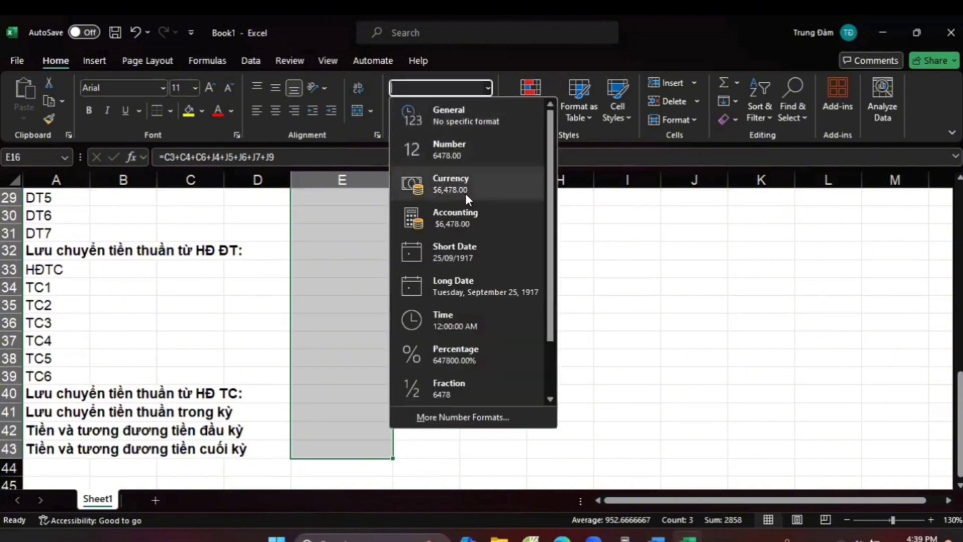
left_click(456, 225)
scroll(342, 326, "up", 9)
scroll(341, 326, "down", 2)
left_click(361, 405)
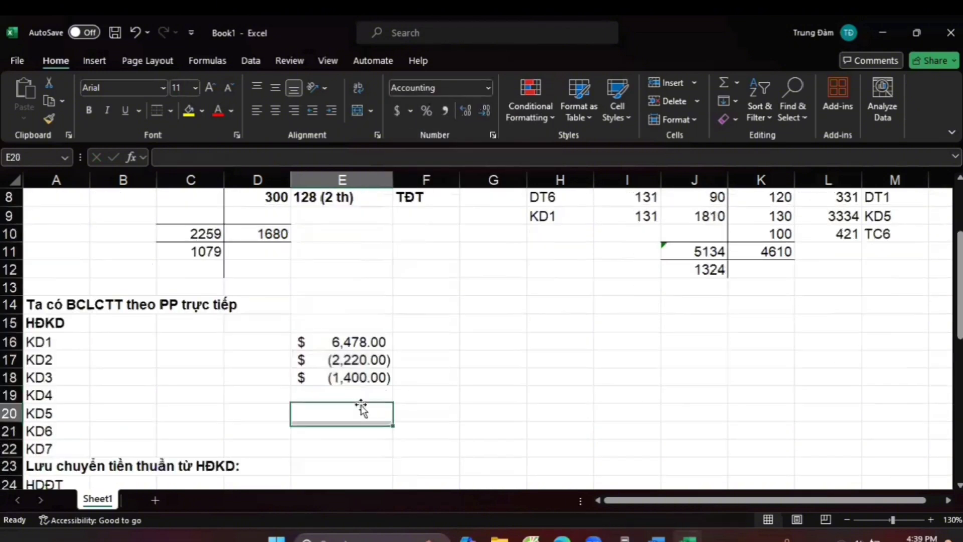
scroll(361, 404, "down", 1)
left_click(367, 290)
left_click_drag(370, 282, 354, 325)
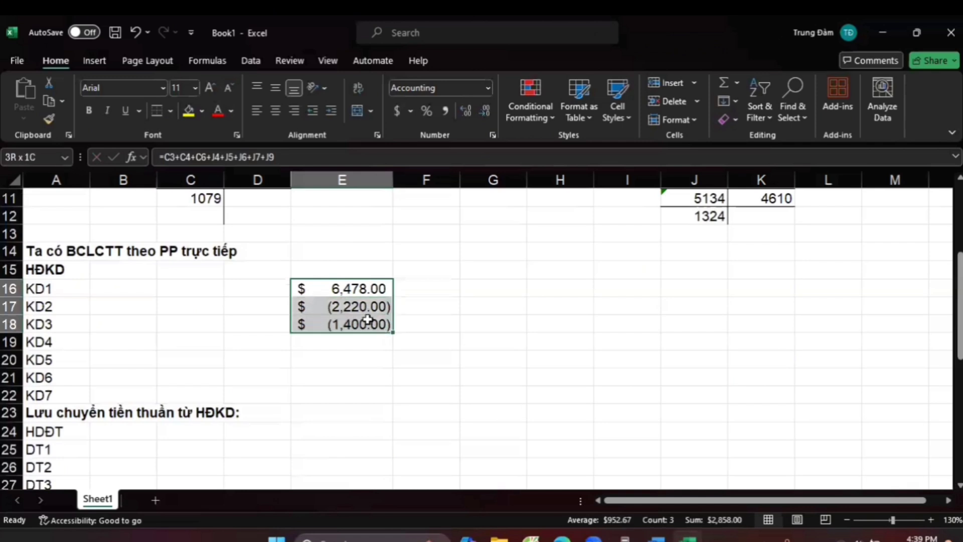
Begin a negative formula for KD4 in E19, checking operating item 4, interest payments, in the browser's "Chương 4 kế 2.pdf"
left_click(346, 347)
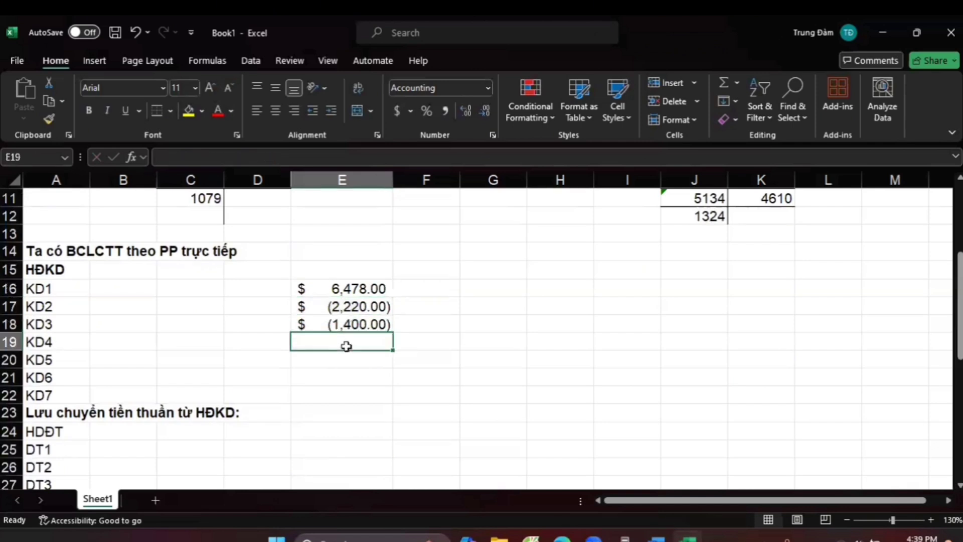
type("=")
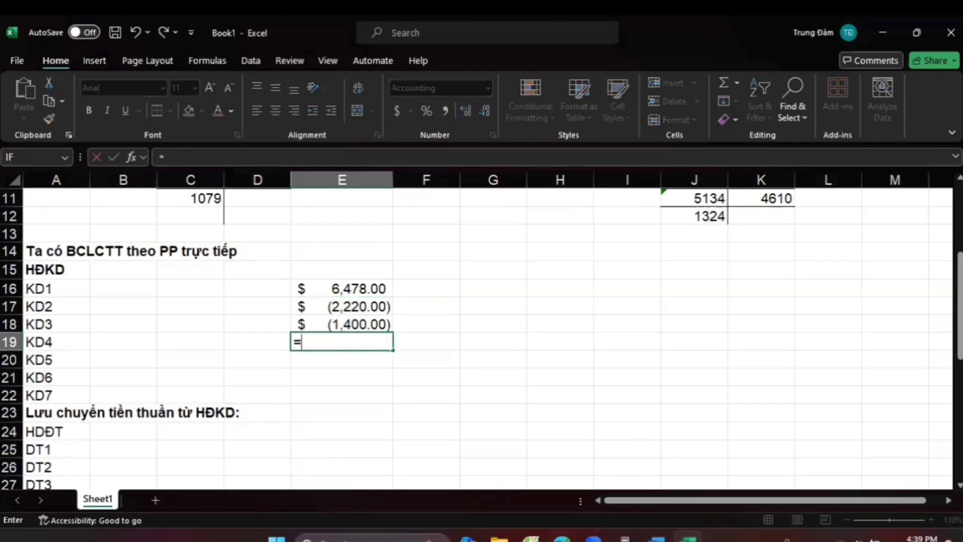
left_click(562, 538)
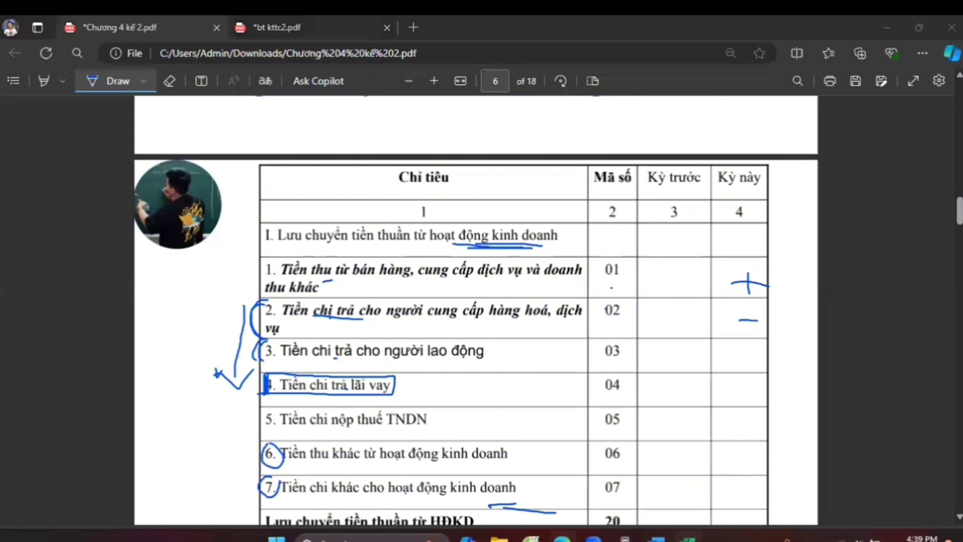
left_click(690, 538)
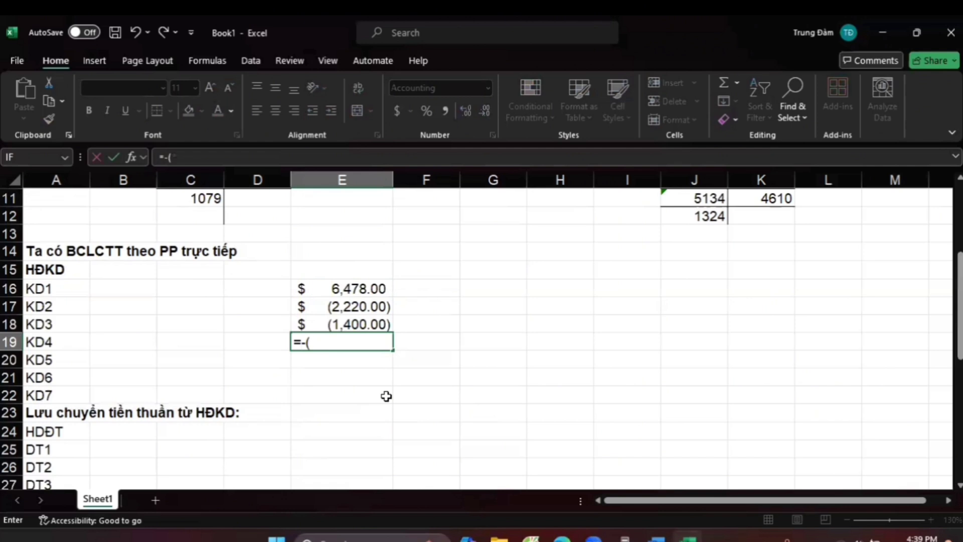
Complete the KD4 formula in E19 as =-(D5+D6+K6), summing the KD4 amounts of T-accounts 111 and 112
scroll(387, 396, "up", 2)
scroll(392, 389, "down", 1)
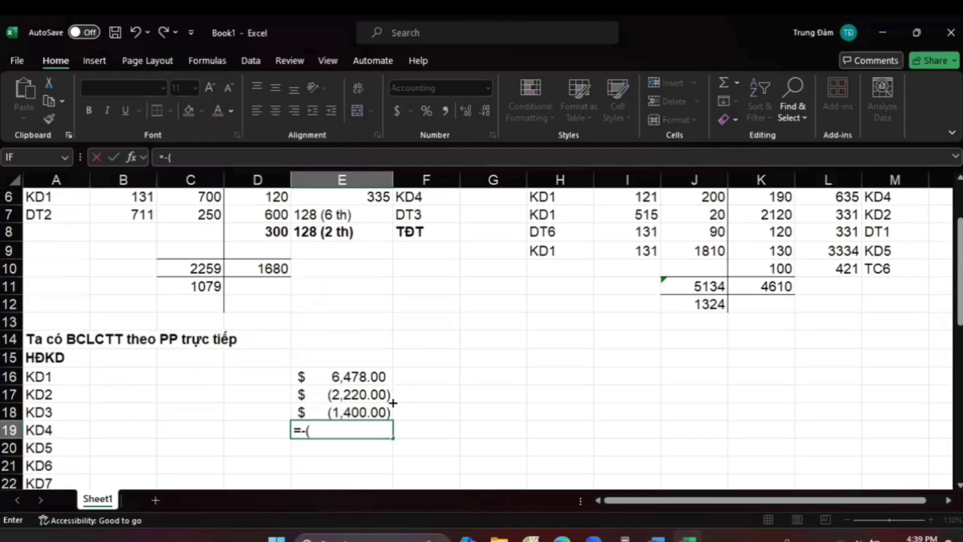
scroll(367, 407, "up", 2)
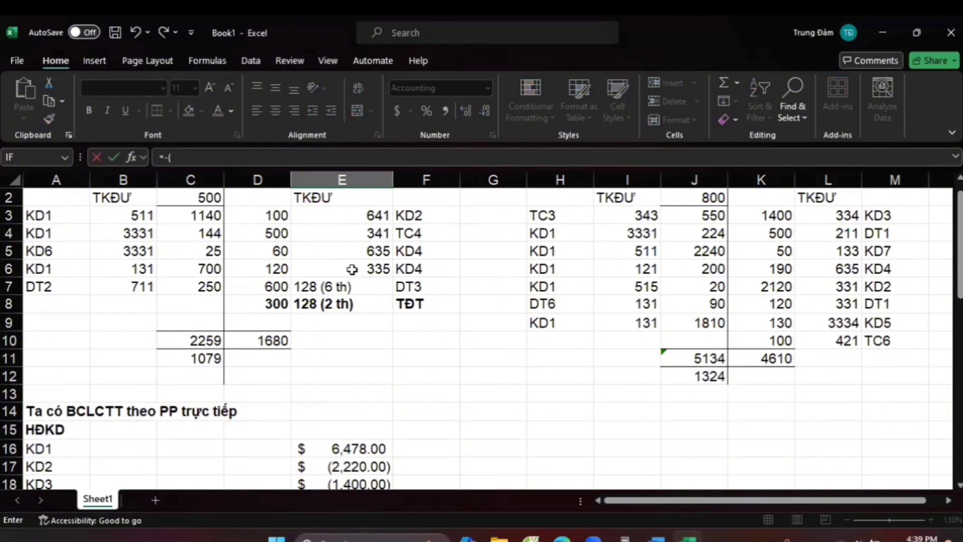
scroll(441, 294, "up", 1)
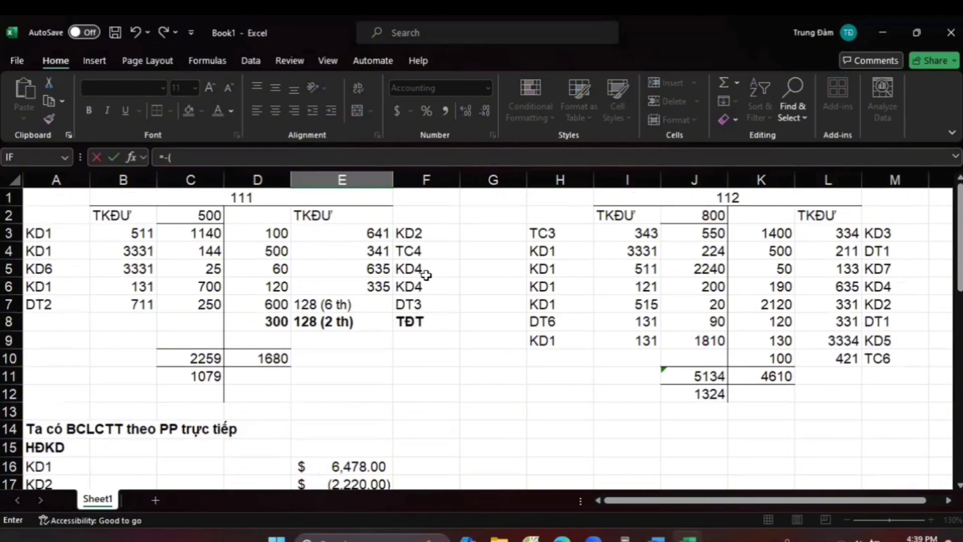
left_click(273, 270)
type("+")
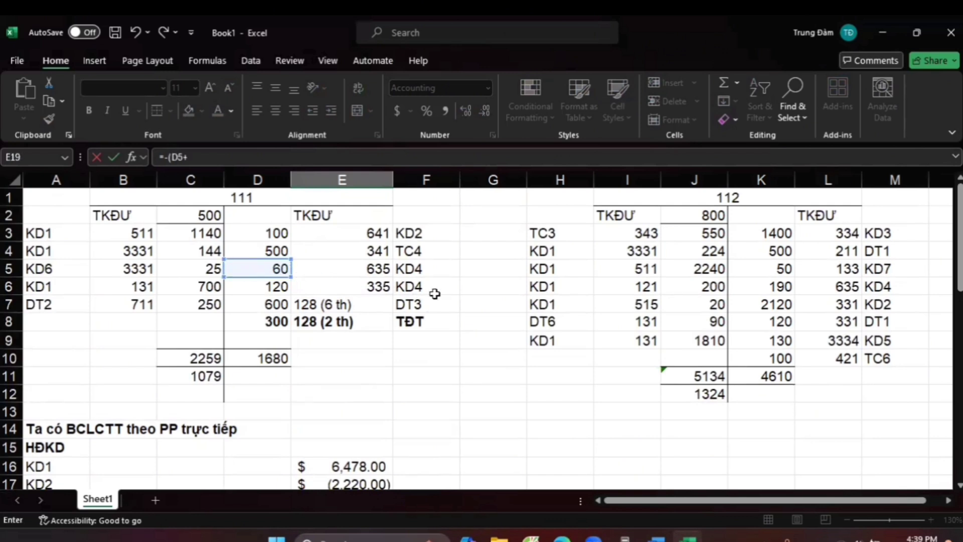
left_click(278, 286)
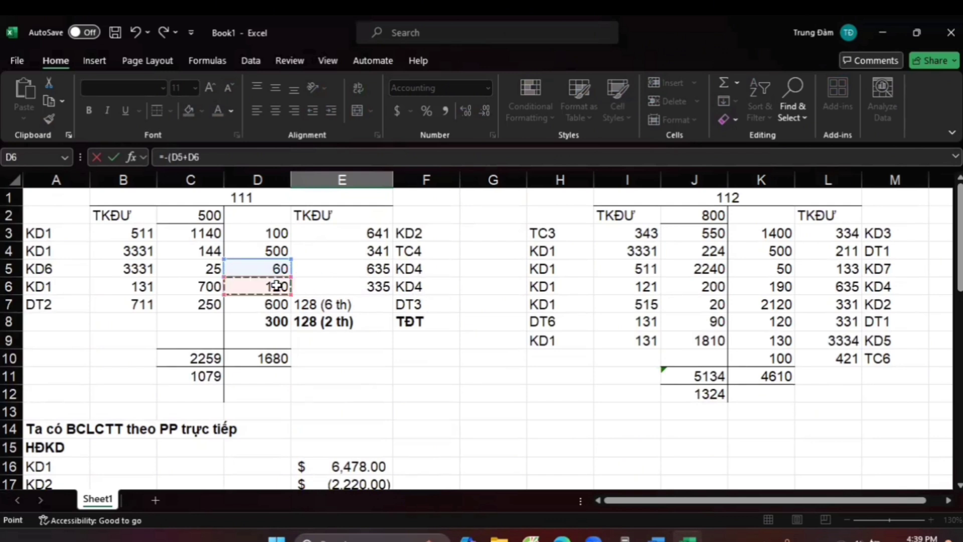
type("+")
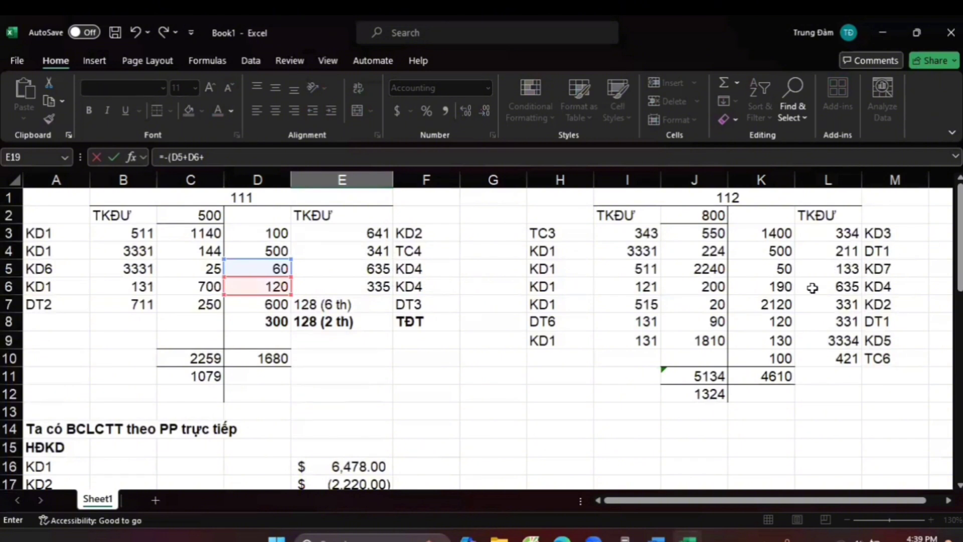
left_click(788, 286)
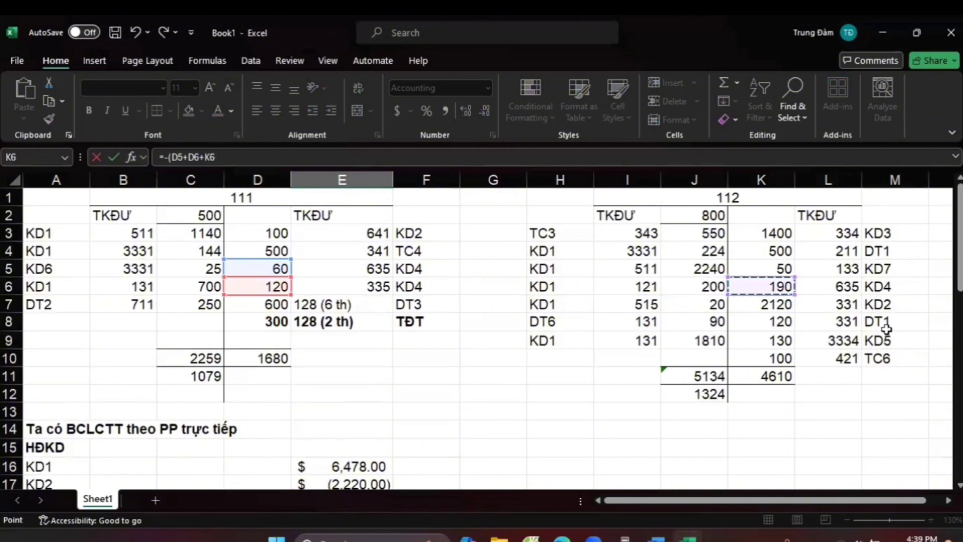
scroll(522, 392, "down", 5)
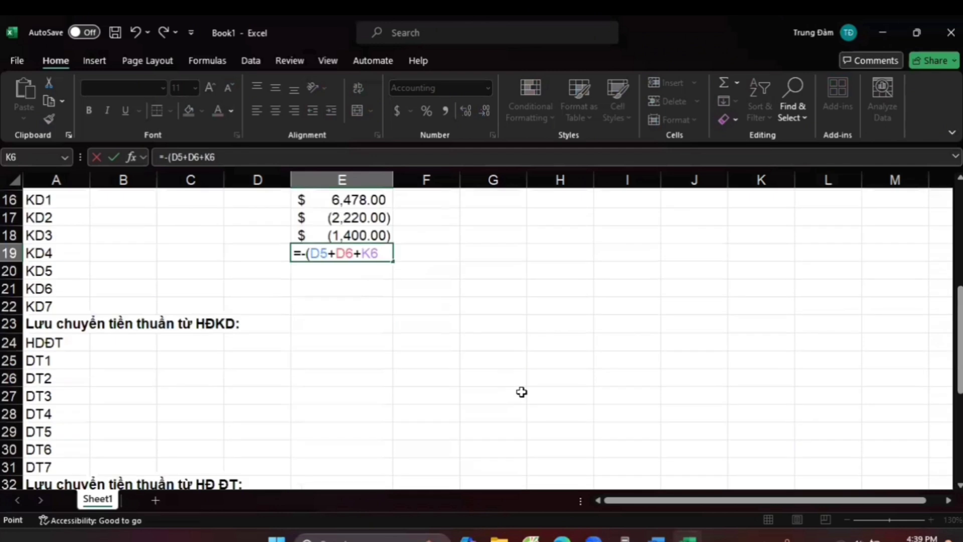
type(")")
key("Return")
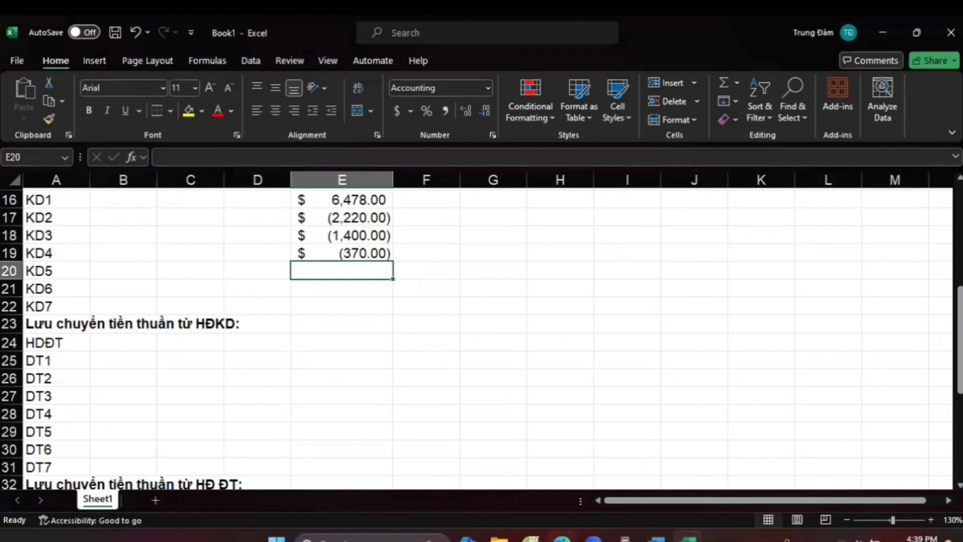
Switch to the browser's "Chương 4 kế 2.pdf" and underline "chi nộp thuế" in operating item 5 with the pen
left_click(561, 535)
scroll(394, 334, "down", 2)
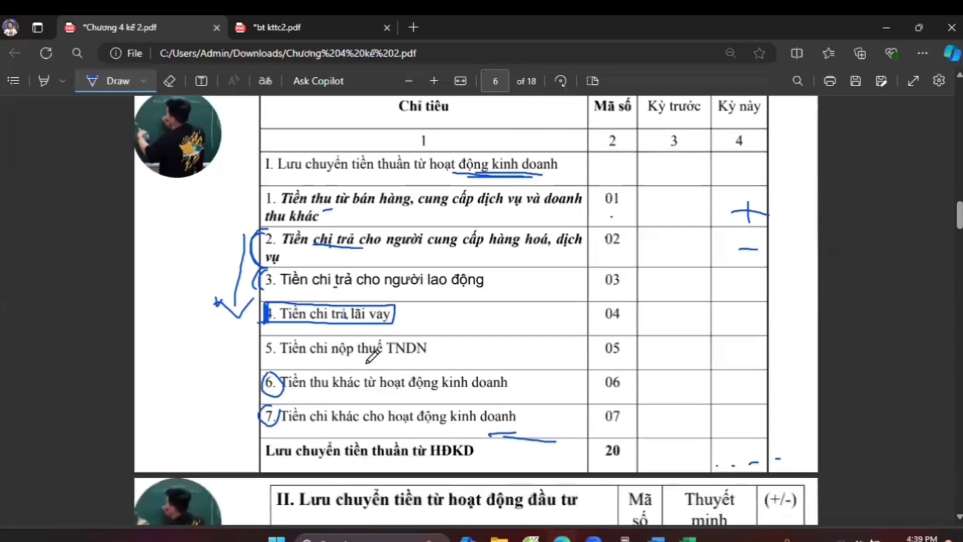
left_click_drag(309, 359, 403, 366)
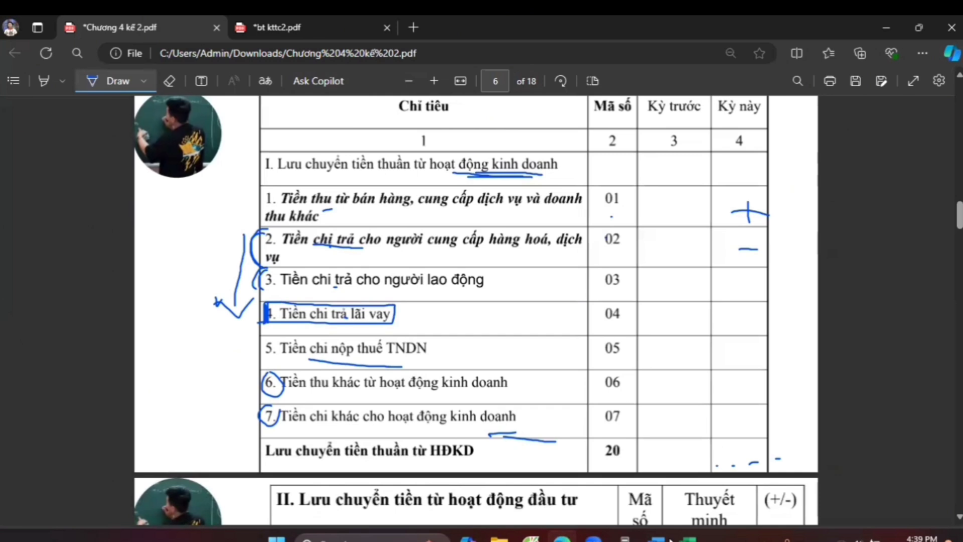
Switch to Excel and enter the KD5 formula =-K9 in cell E20, negating the account 3334 payment
left_click(690, 537)
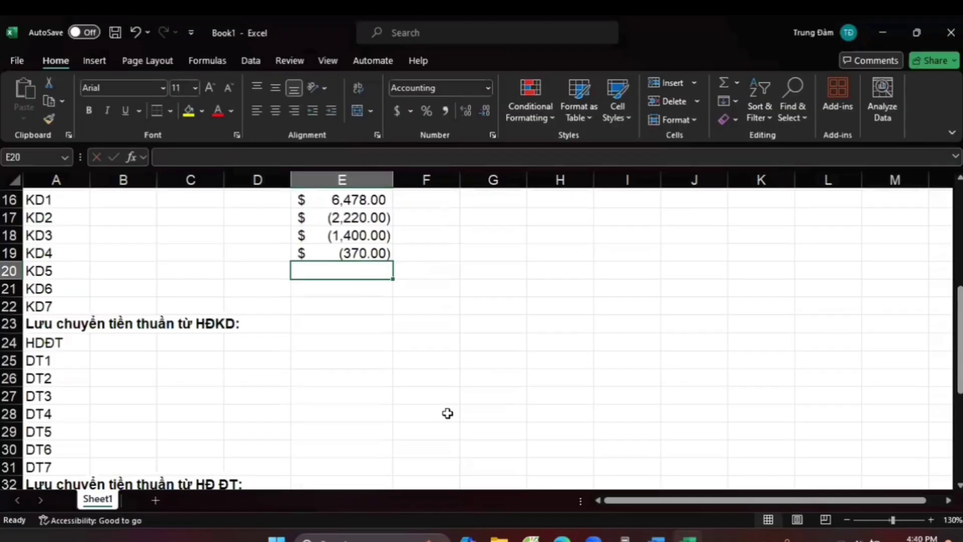
type("=-")
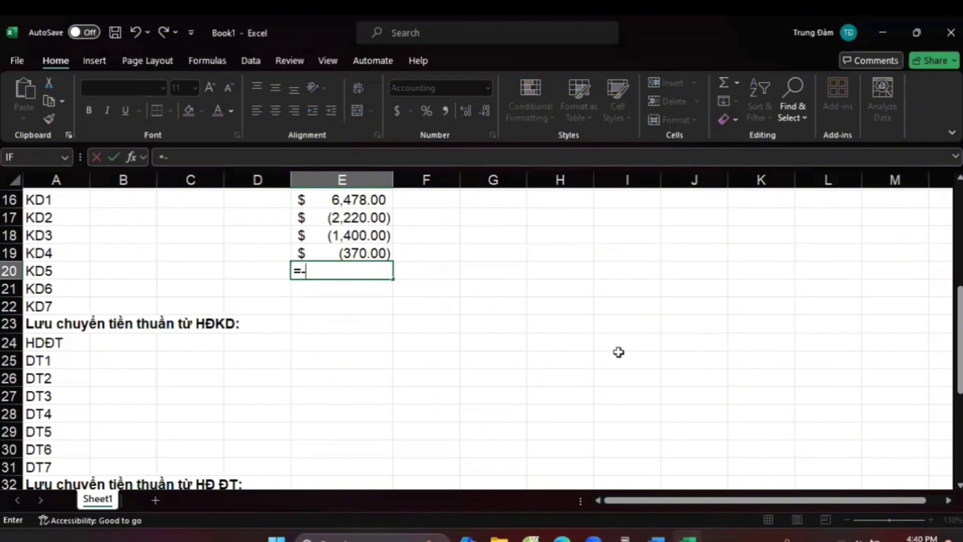
scroll(617, 350, "up", 5)
scroll(765, 350, "down", 3)
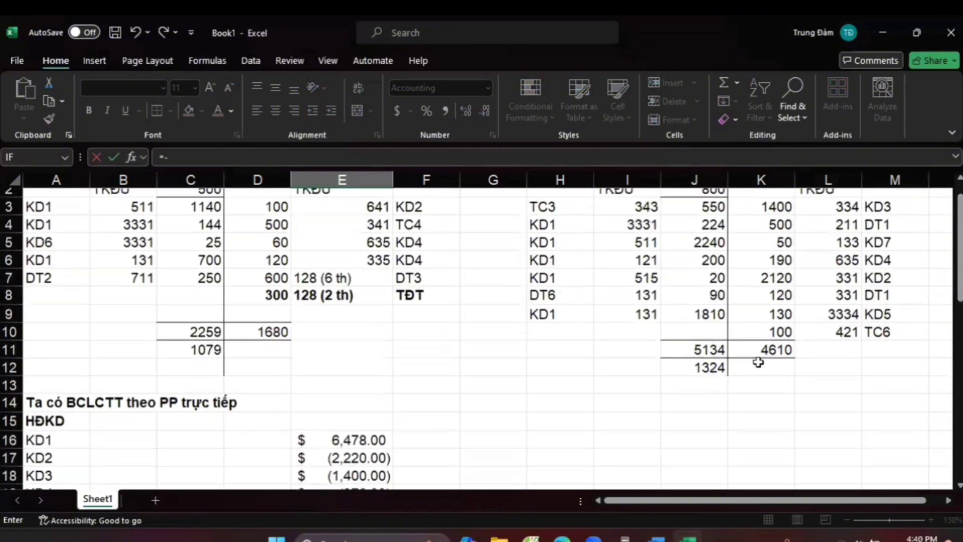
scroll(415, 378, "up", 3)
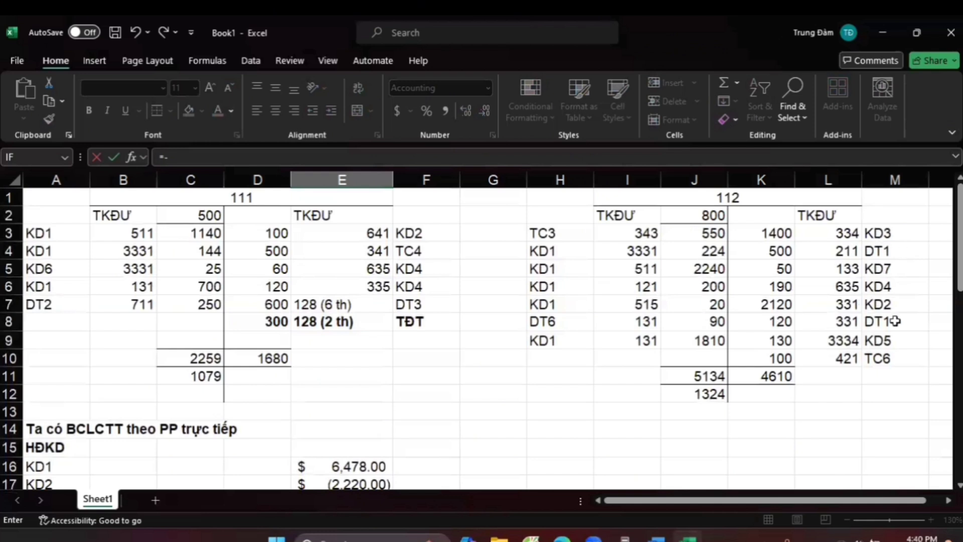
left_click(781, 342)
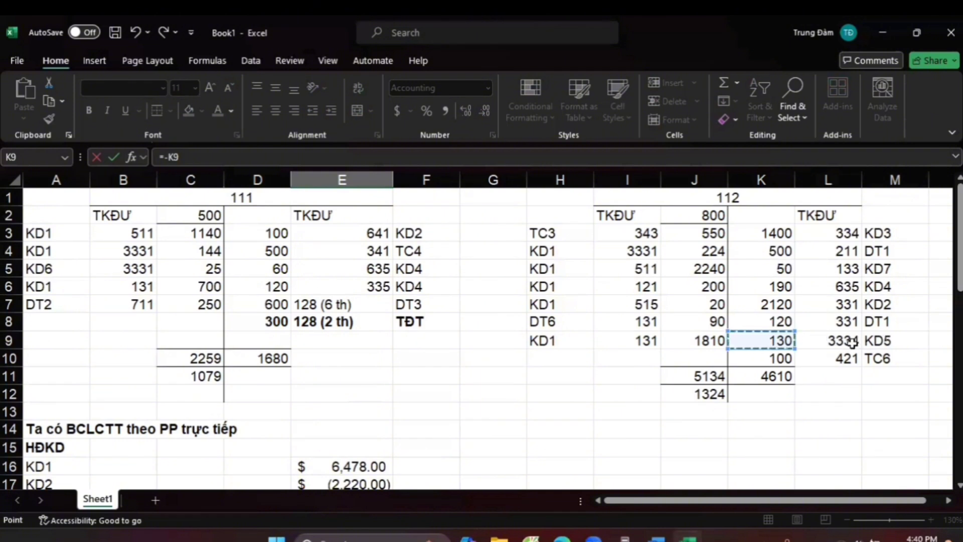
scroll(608, 389, "down", 2)
scroll(609, 390, "down", 3)
key("Return")
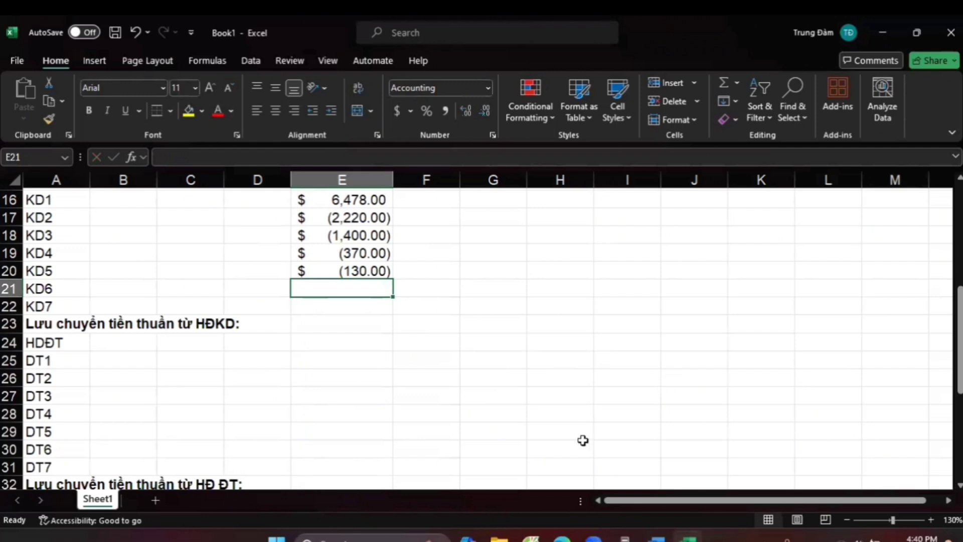
Switch to the browser's "Chương 4 kế 2.pdf" and underline "thu khác từ hoạt động" in operating item 6 and "chi khác" in item 7
key("alt+Tab")
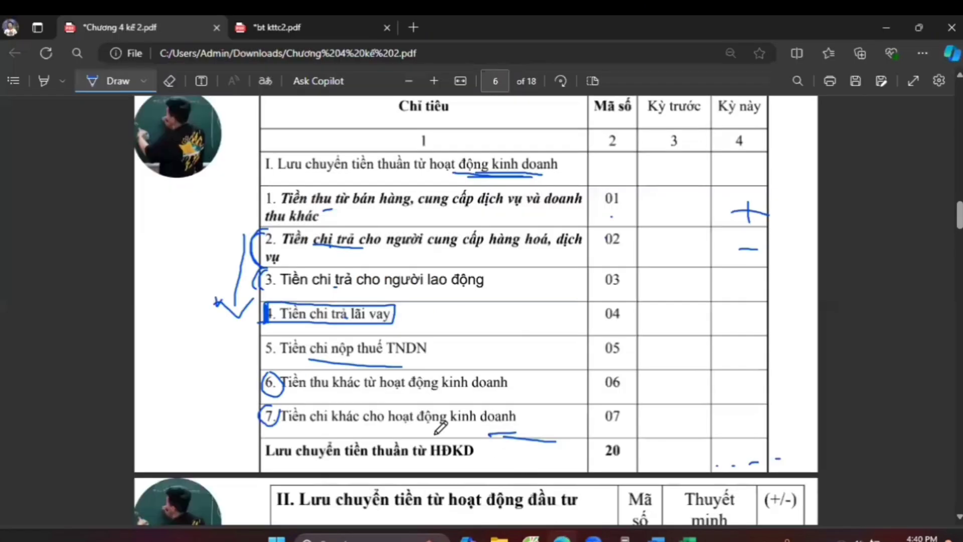
left_click_drag(301, 392, 427, 395)
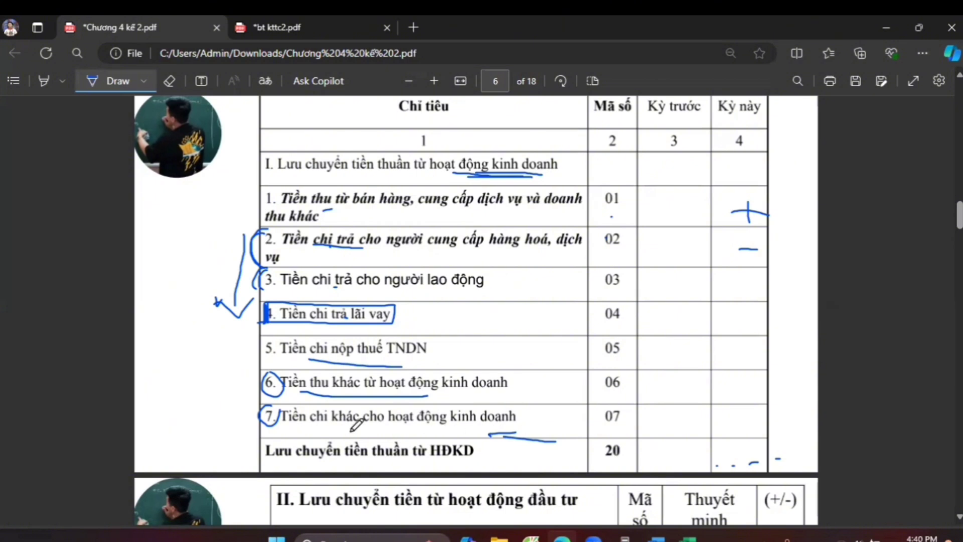
left_click_drag(316, 426, 351, 427)
Switch to Excel and enter the KD6 formula =C5 in cell E21, referencing the KD6 receipt of T-account 111
left_click(689, 539)
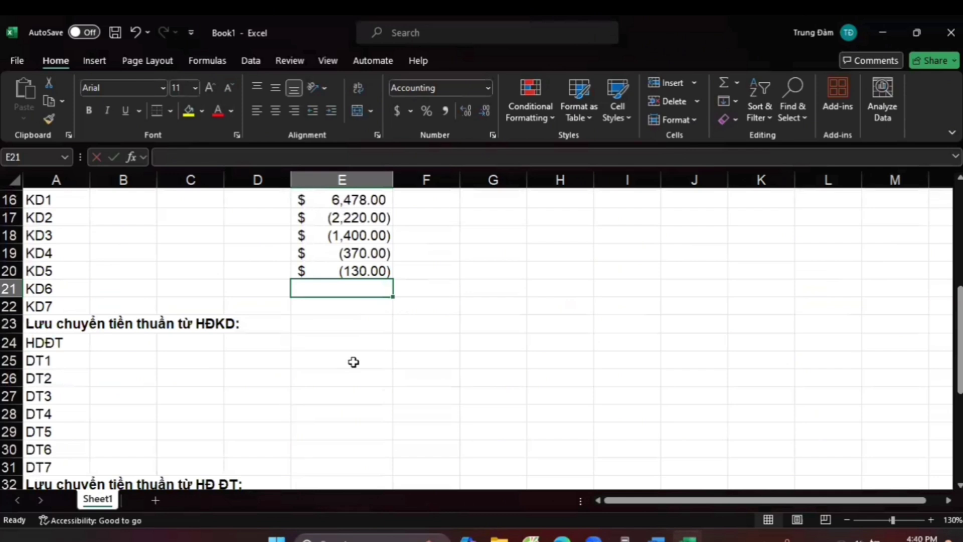
type("=")
scroll(344, 336, "up", 5)
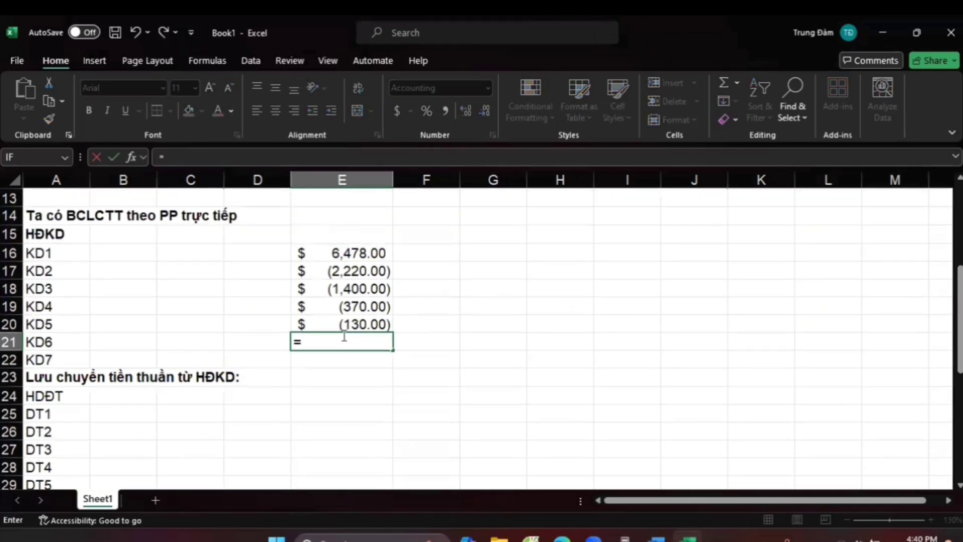
scroll(342, 342, "up", 1)
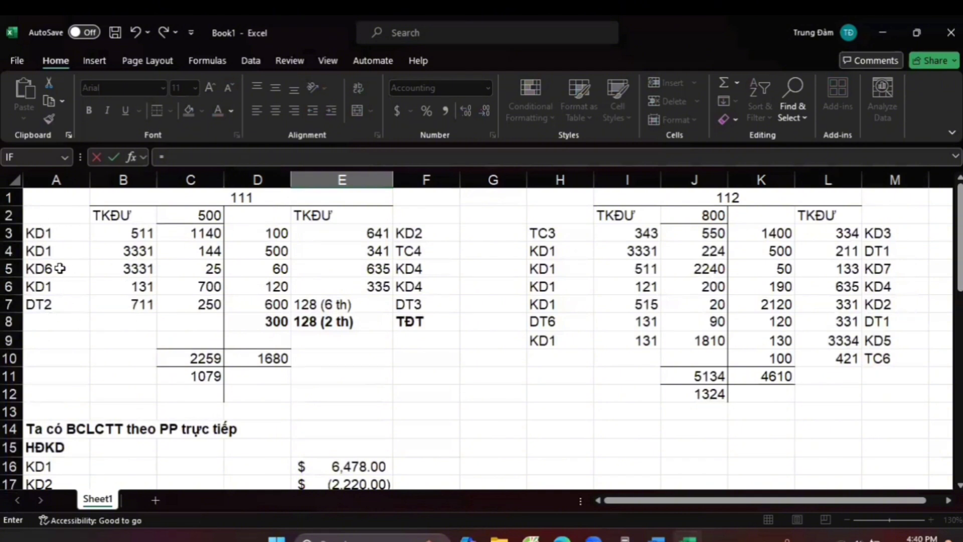
left_click(207, 269)
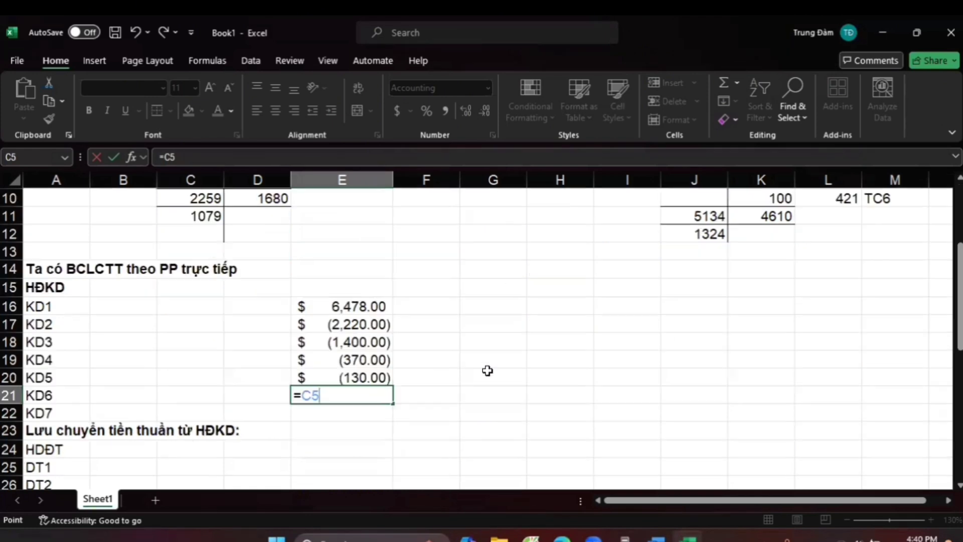
scroll(501, 366, "down", 6)
scroll(426, 360, "up", 2)
key("Return")
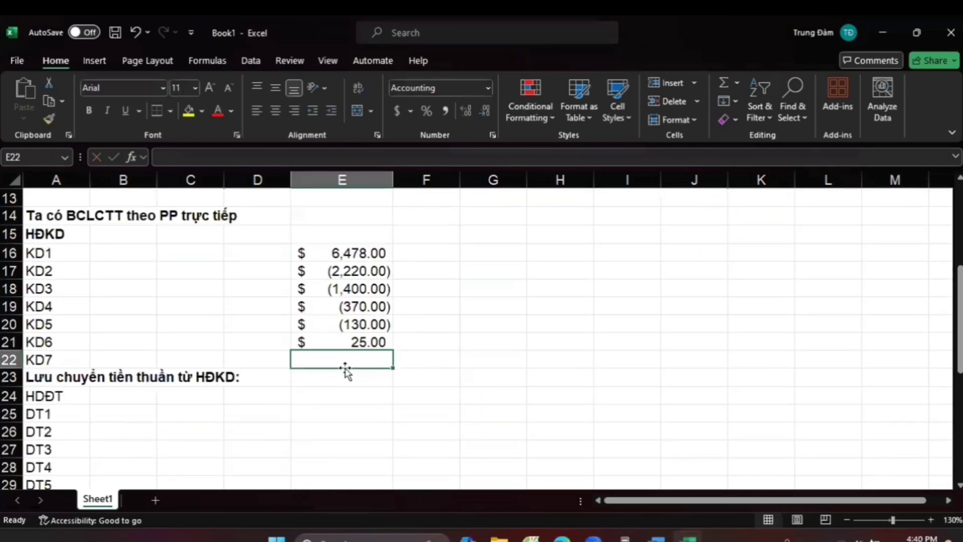
Enter the KD7 formula =-(K5) in cell E22, negating the KD7 payment of T-account 112
type("=")
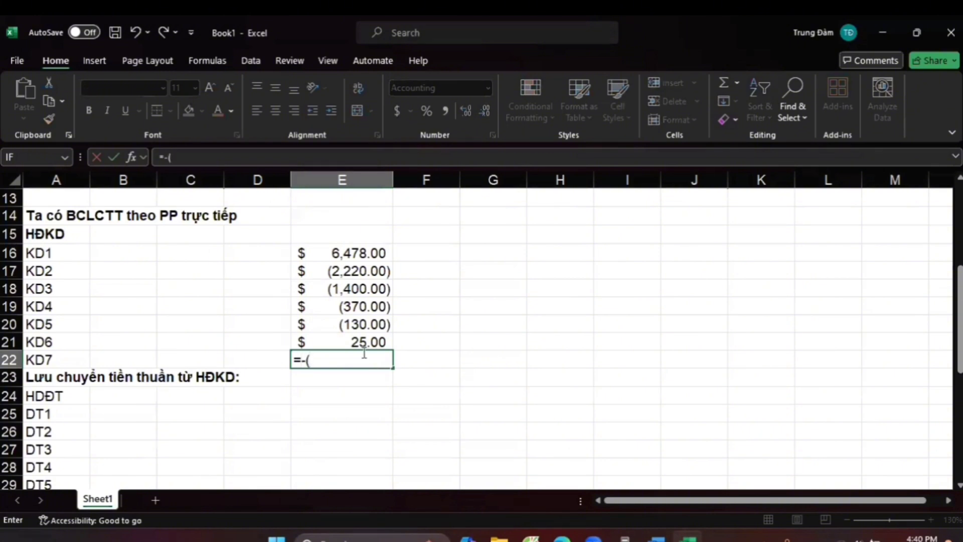
type("-(")
scroll(362, 351, "up", 4)
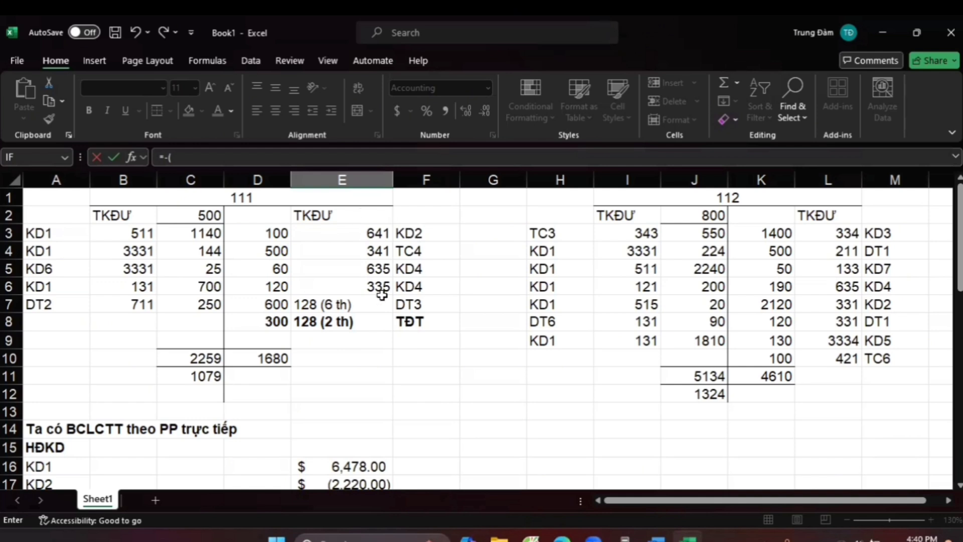
left_click(788, 268)
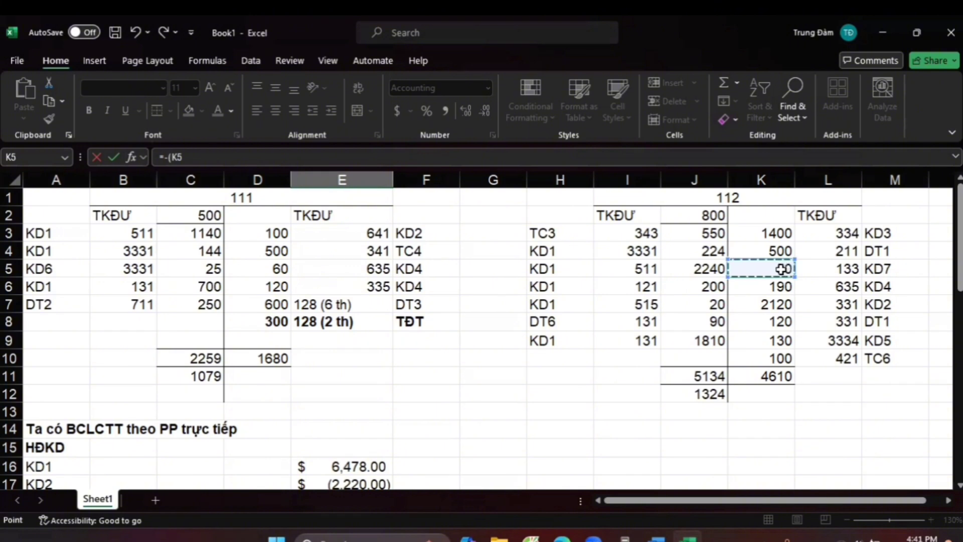
scroll(630, 389, "down", 4)
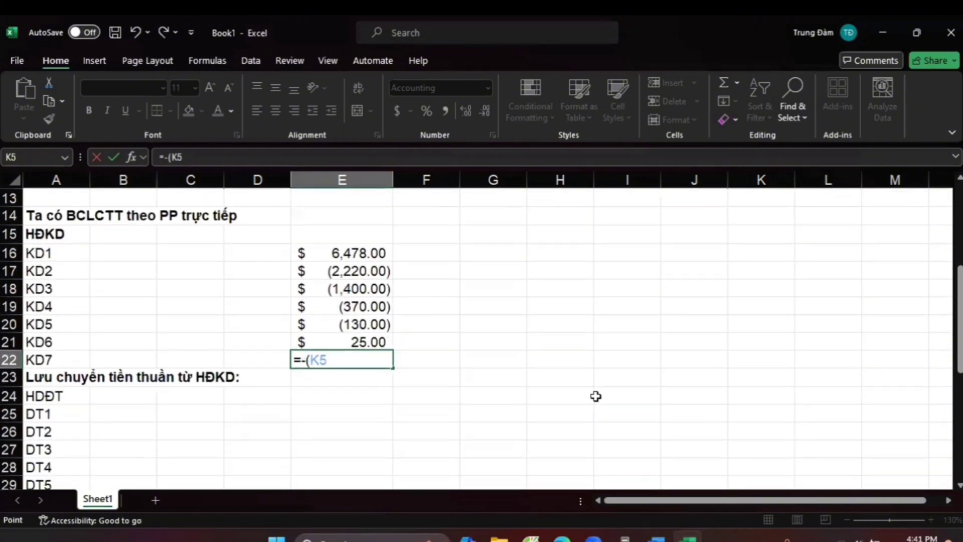
key("Return")
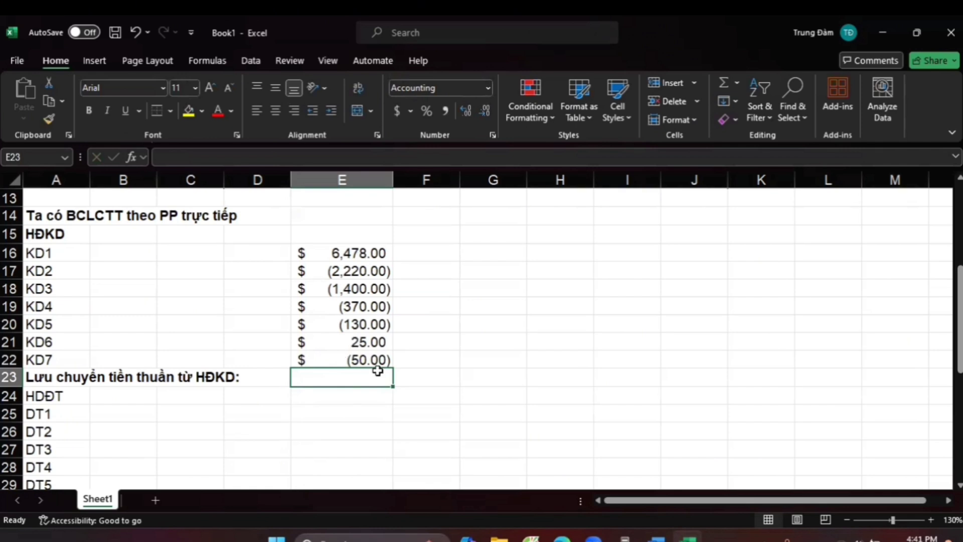
Total the operating lines KD1 to KD7 in cell E23 with a SUM of E16:E22, and check the summed range
type("=SUM(")
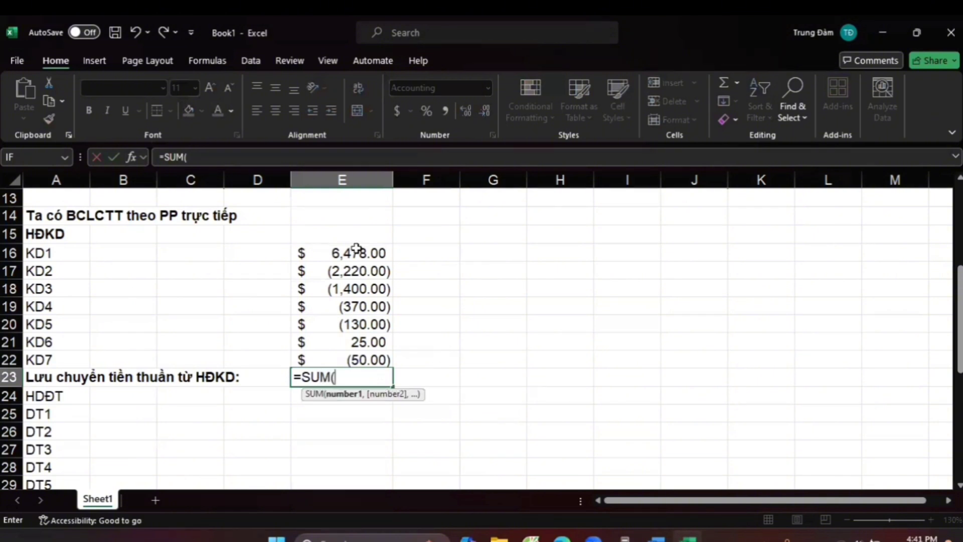
left_click_drag(355, 251, 355, 355)
key("Return")
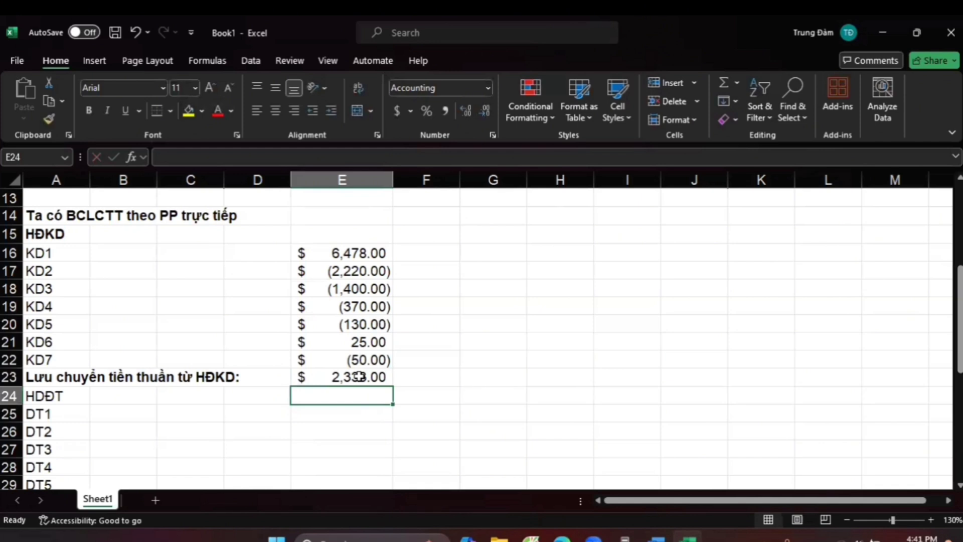
left_click_drag(368, 251, 366, 376)
left_click(463, 376)
Make the investing section heading HDĐT in cell A24 bold
left_click(299, 401)
left_click(58, 397)
key("ctrl+b")
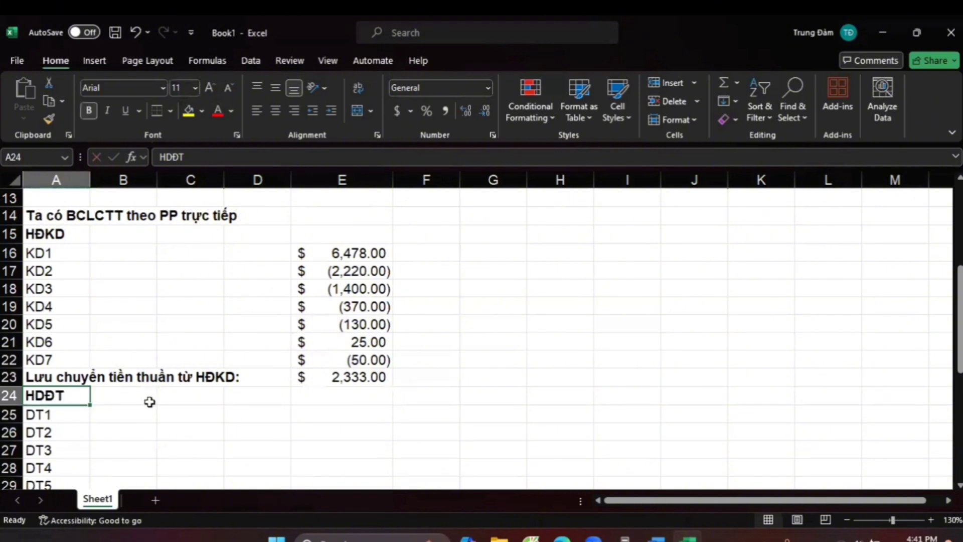
left_click(170, 402)
left_click(118, 416)
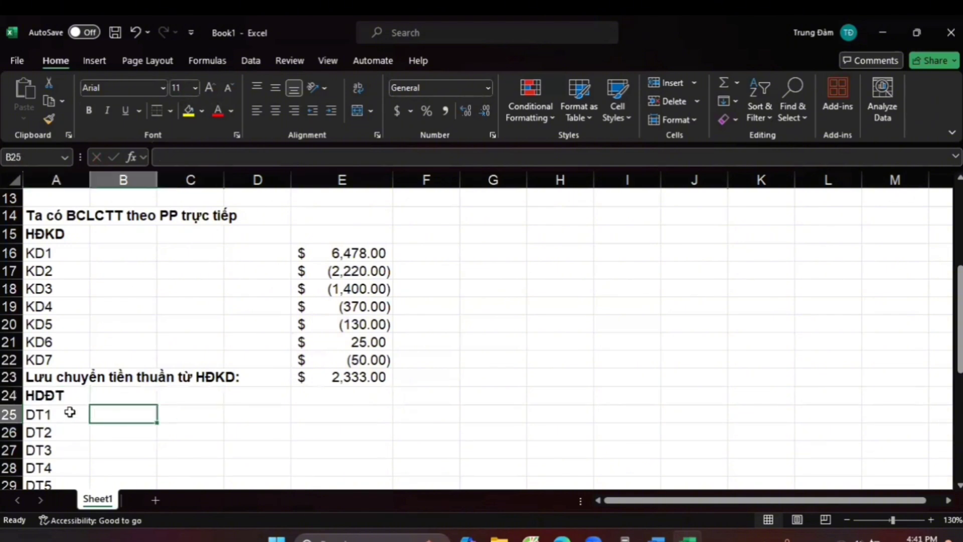
Select cell E25 for DT1, switch to the browser's "Chương 4 kế 2.pdf" and circle "chi" in investing item 1
left_click(321, 412)
left_click(562, 535)
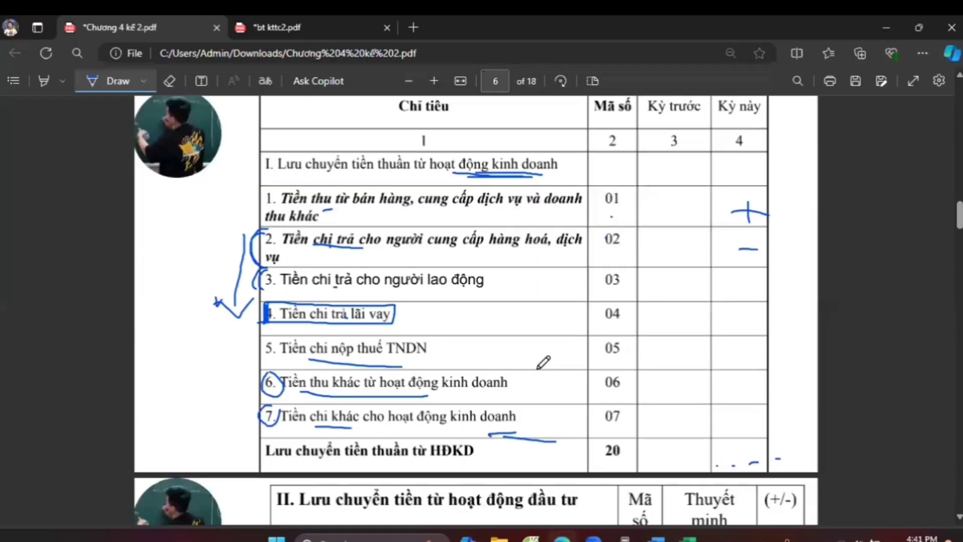
scroll(365, 178, "down", 10)
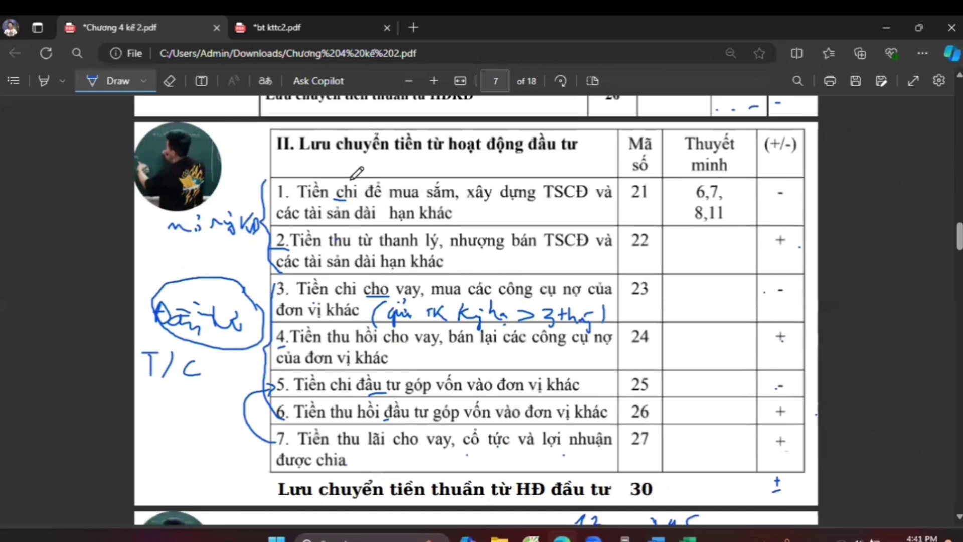
mouse_move(362, 179)
left_mouse_down()
mouse_move(357, 206)
mouse_move(365, 181)
left_mouse_up()
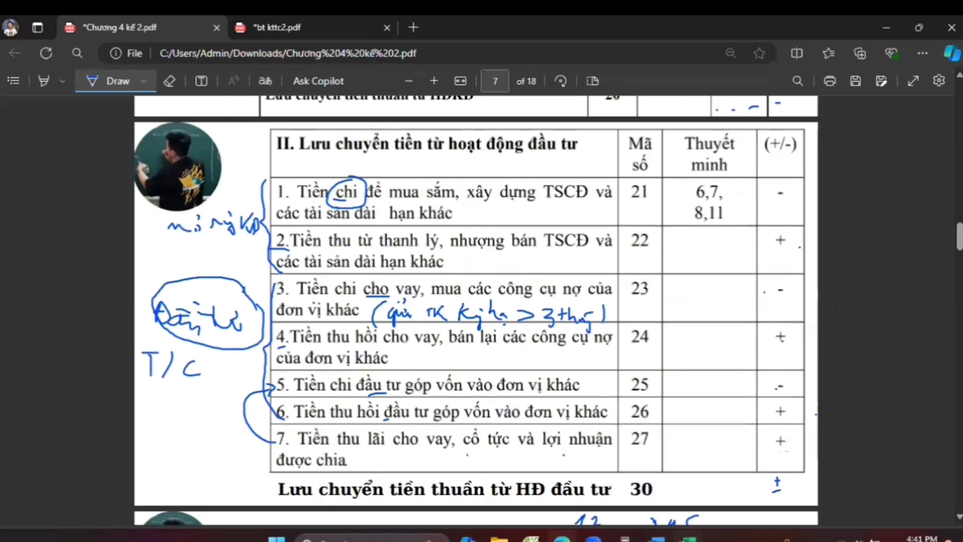
Switch to Excel and enter the DT1 formula =-(K4+K8) in cell E25, negating the two DT1 payments of T-account 112
key("alt+Tab")
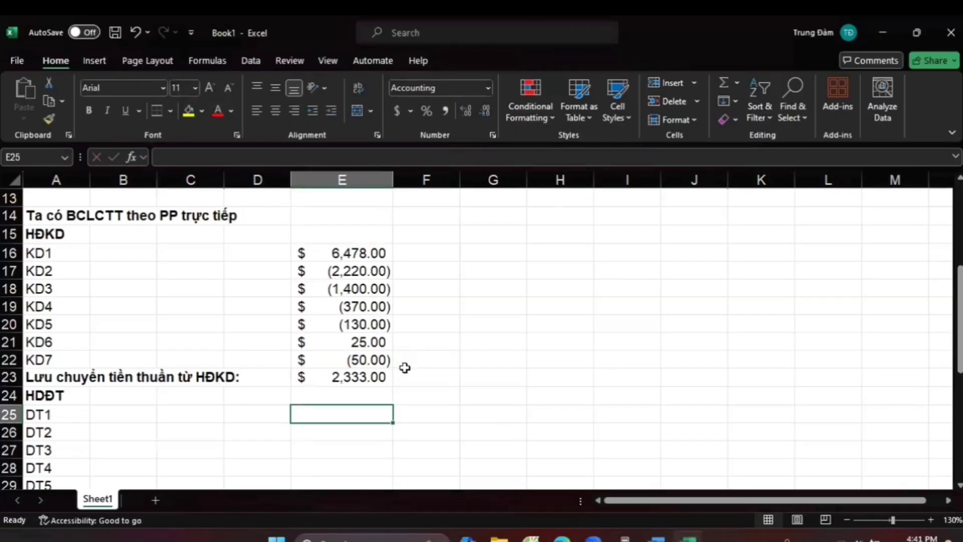
type("=-(")
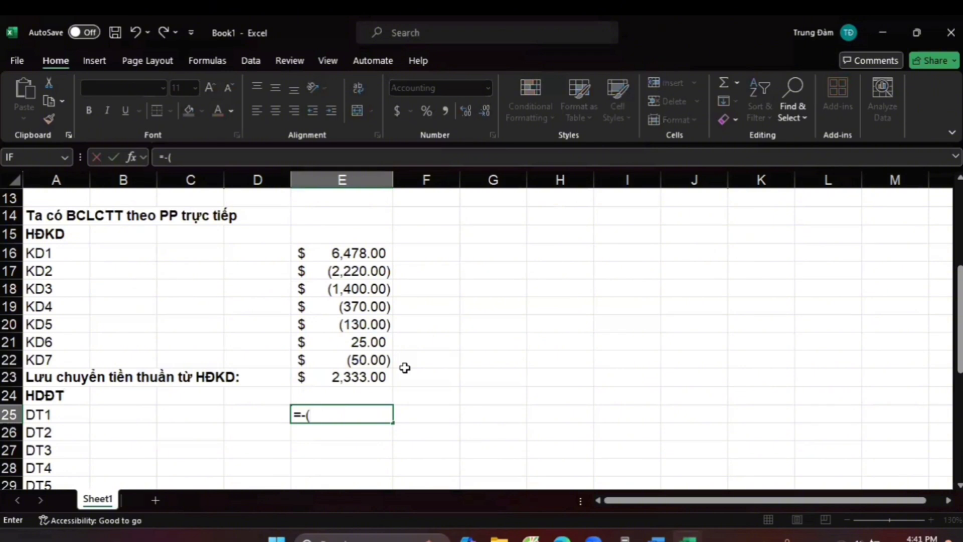
scroll(402, 344, "up", 3)
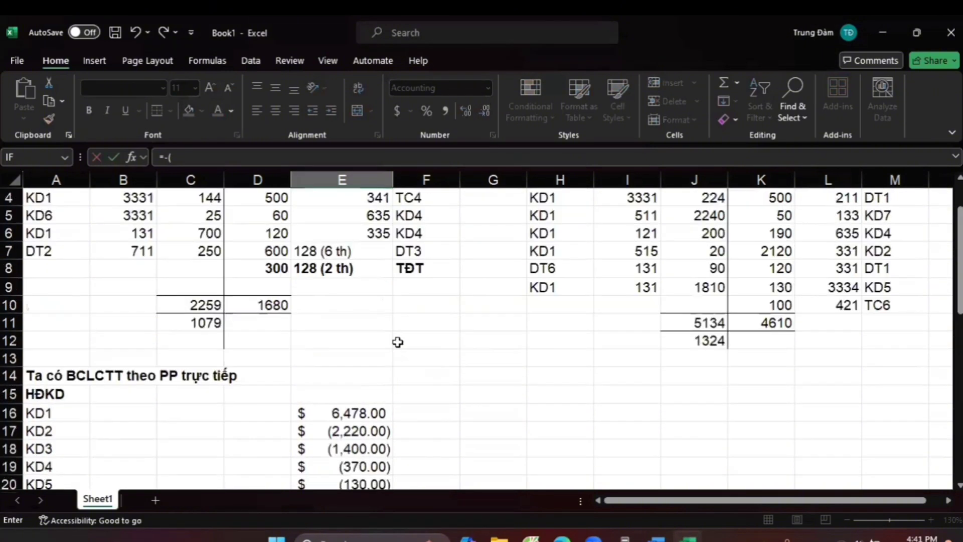
scroll(398, 341, "up", 1)
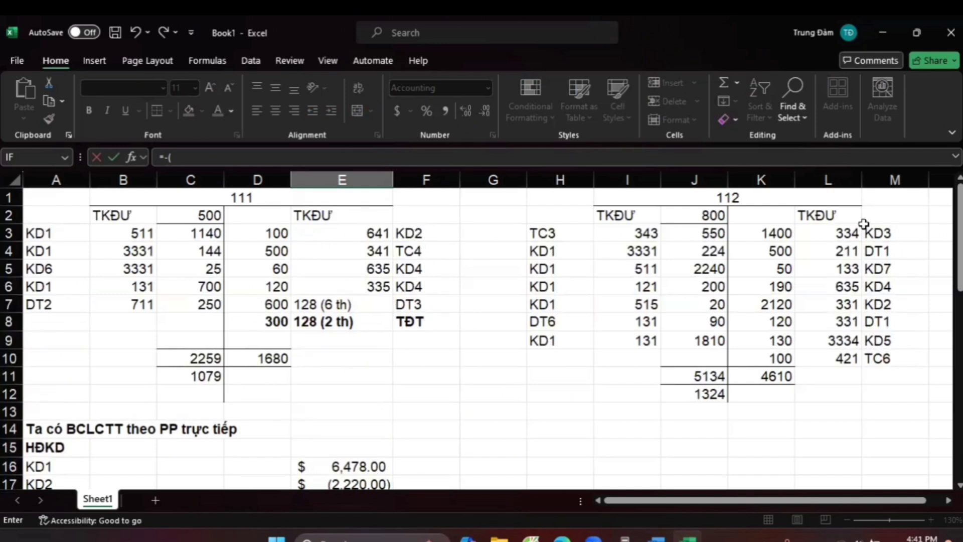
left_click(780, 251)
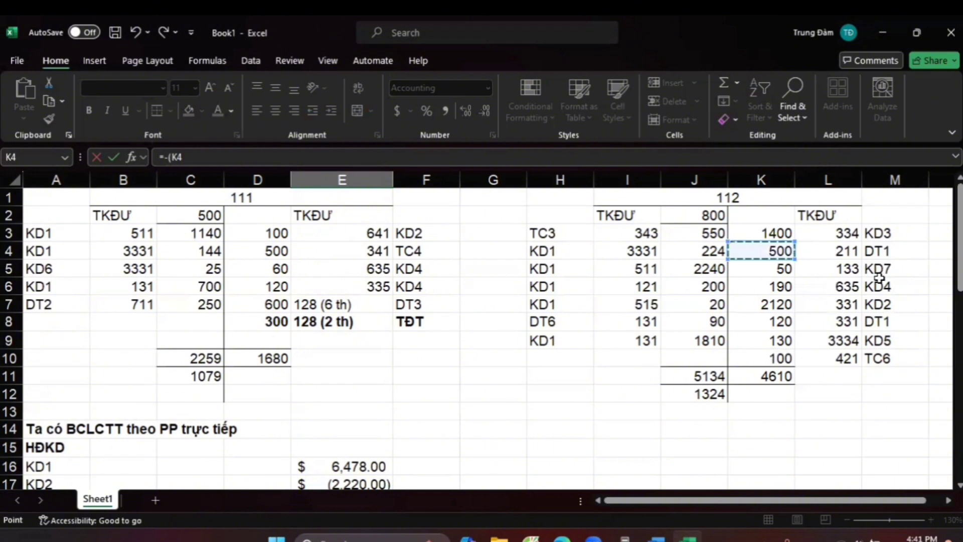
type("+")
left_click(776, 322)
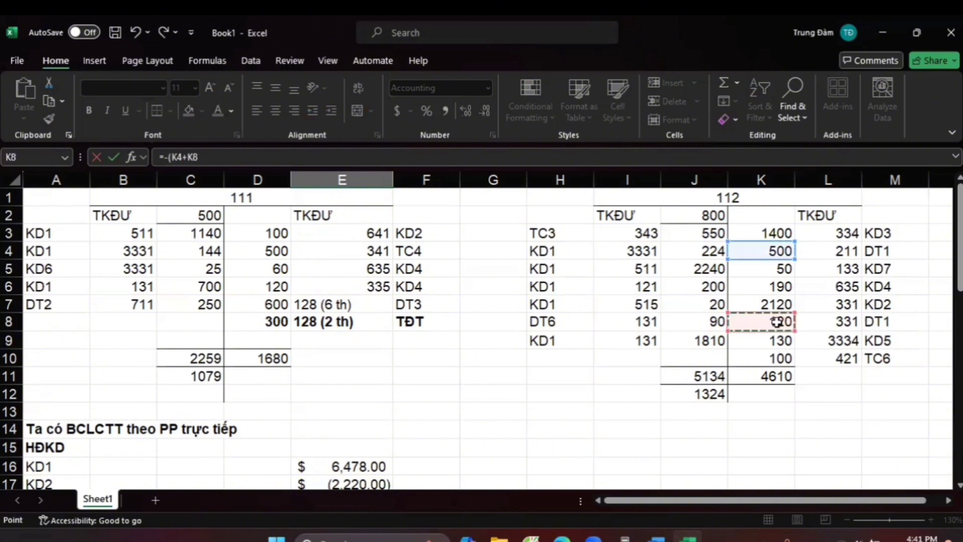
type(")")
key("Return")
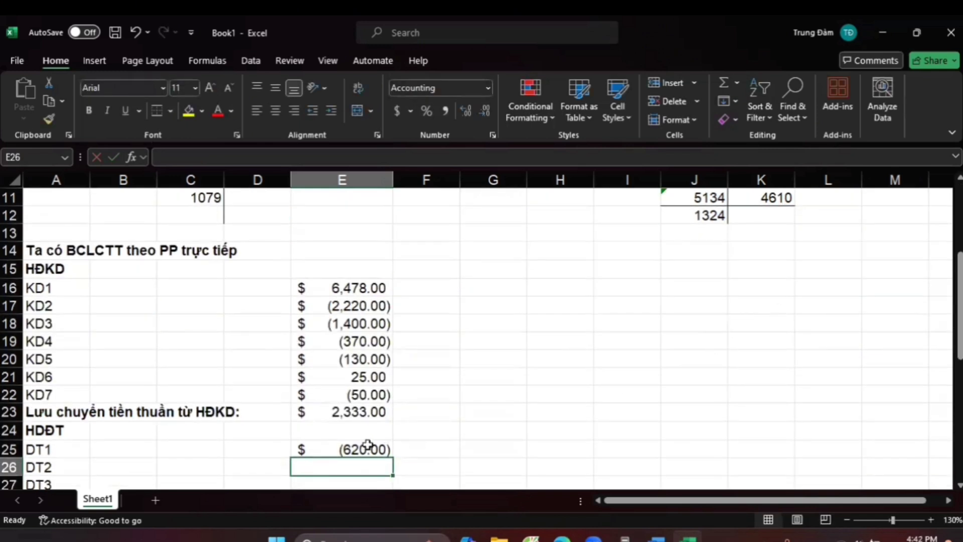
Underline "thu" in investing item 2 of the browser's PDF, and enter the DT2 formula =C7 in Excel cell E26
left_click(562, 537)
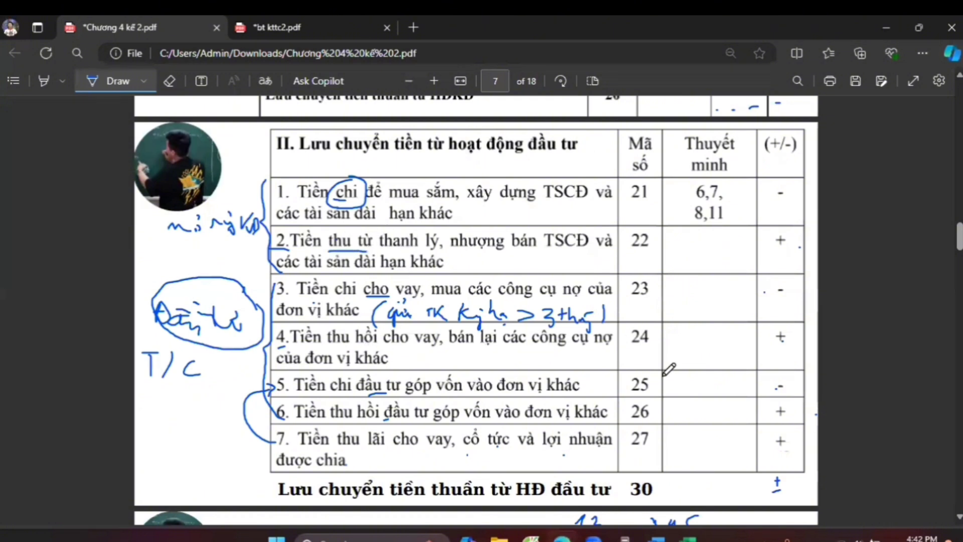
left_click(689, 539)
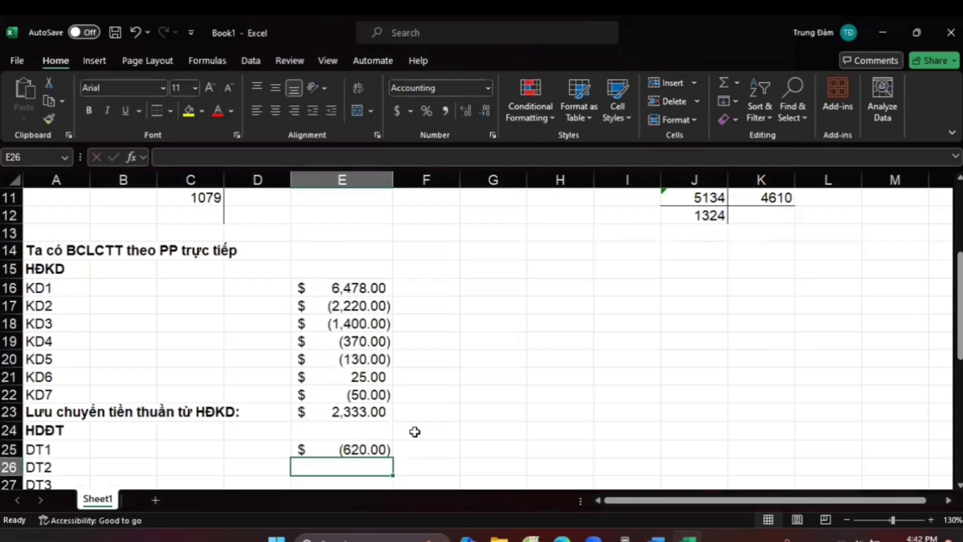
type("=")
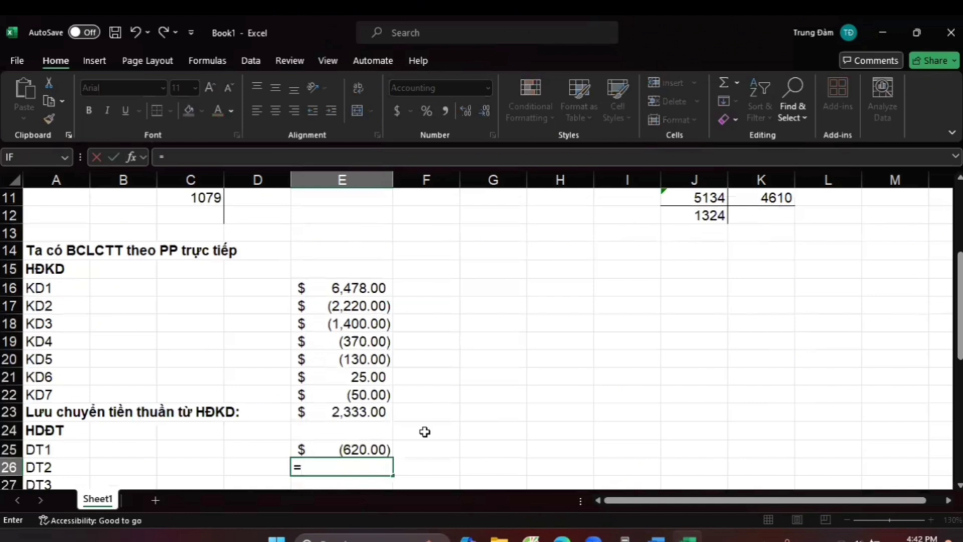
scroll(427, 437, "up", 4)
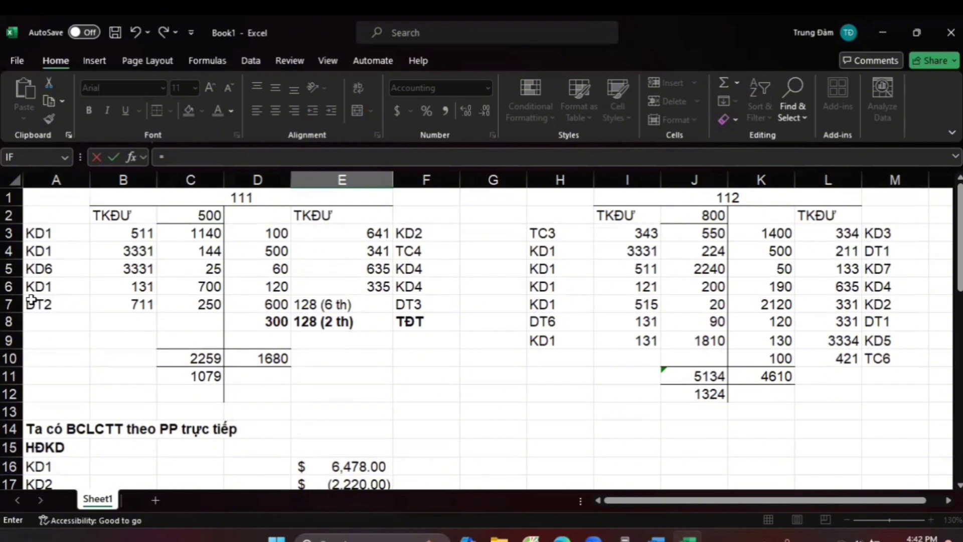
left_click(200, 305)
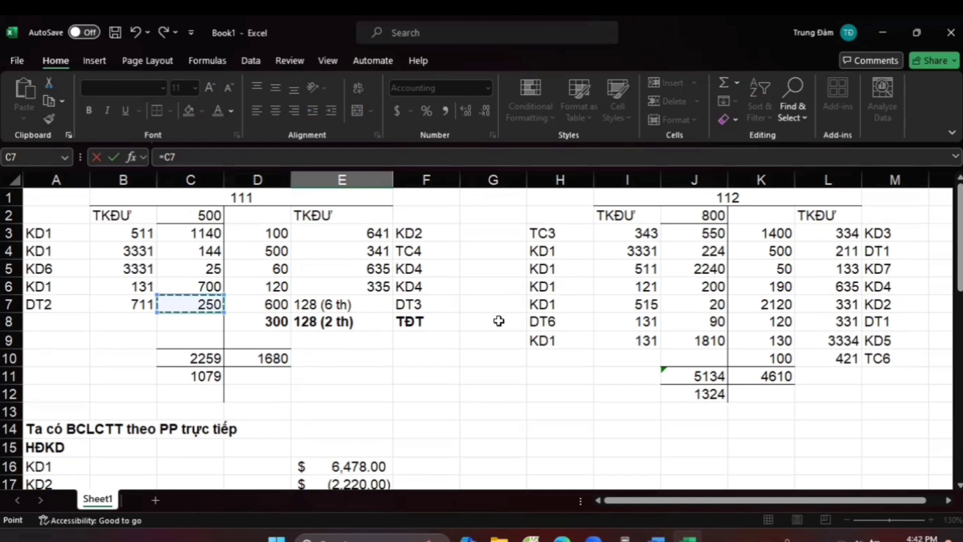
key("Return")
scroll(499, 321, "down", 2)
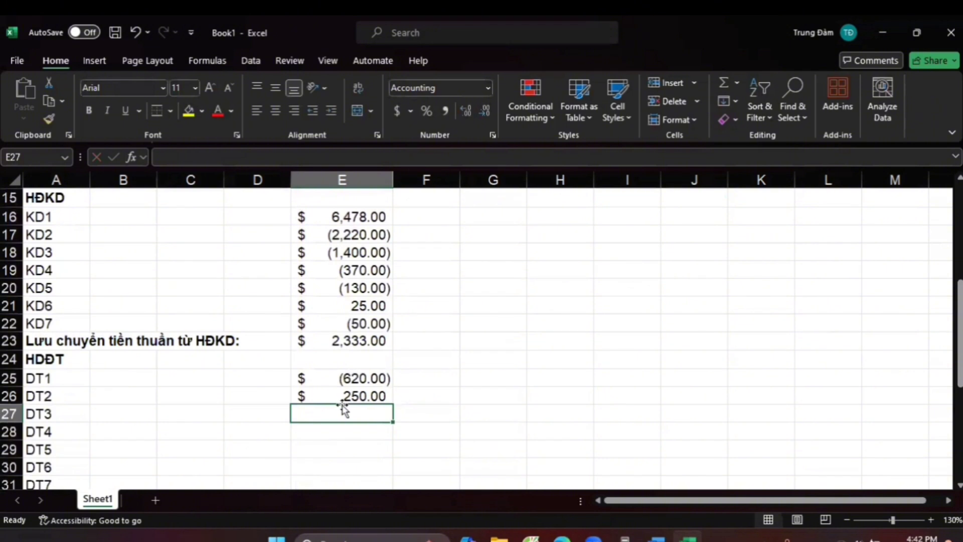
Begin the DT3 formula in cell E27, switch to the browser's "Chương 4 kế 2.pdf" and underline "chi" in investing item 3
type("=")
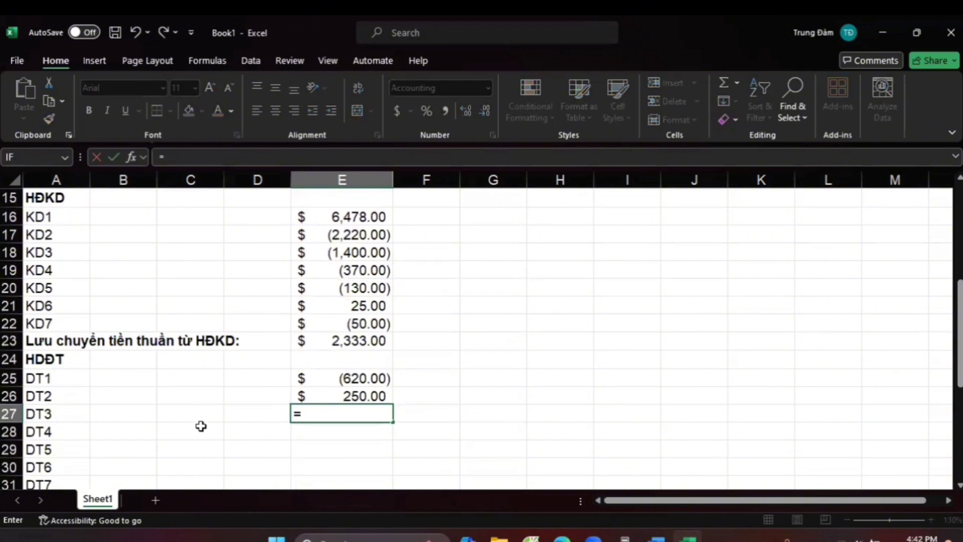
key("alt+Tab")
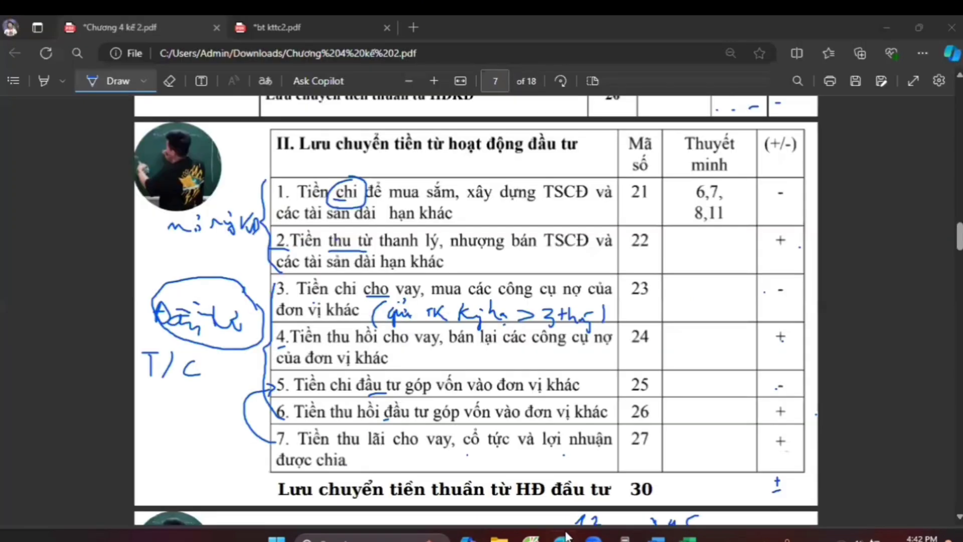
left_click_drag(364, 295, 391, 297)
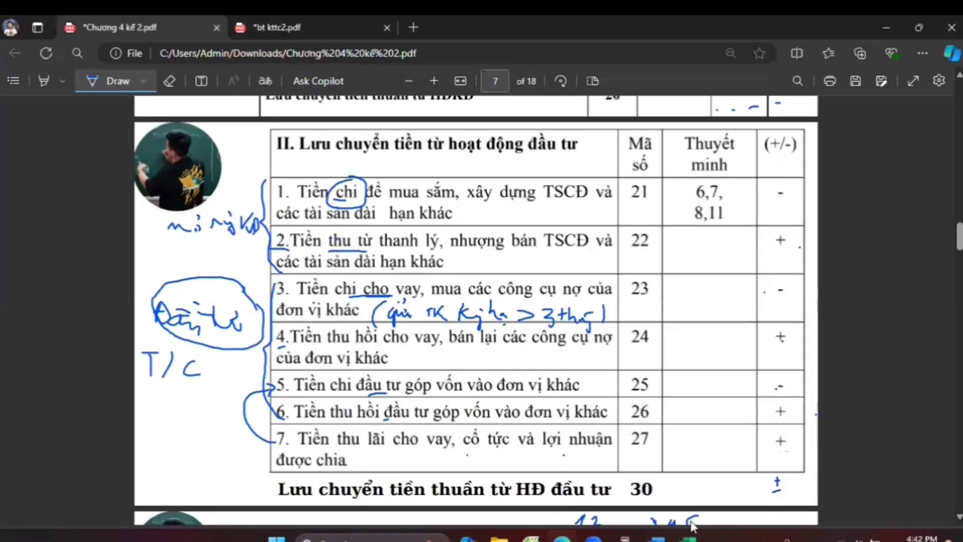
Switch to Excel and complete the DT3 formula =-(D7) in cell E27, negating the DT3 payment of T-account 111
key("alt+Tab")
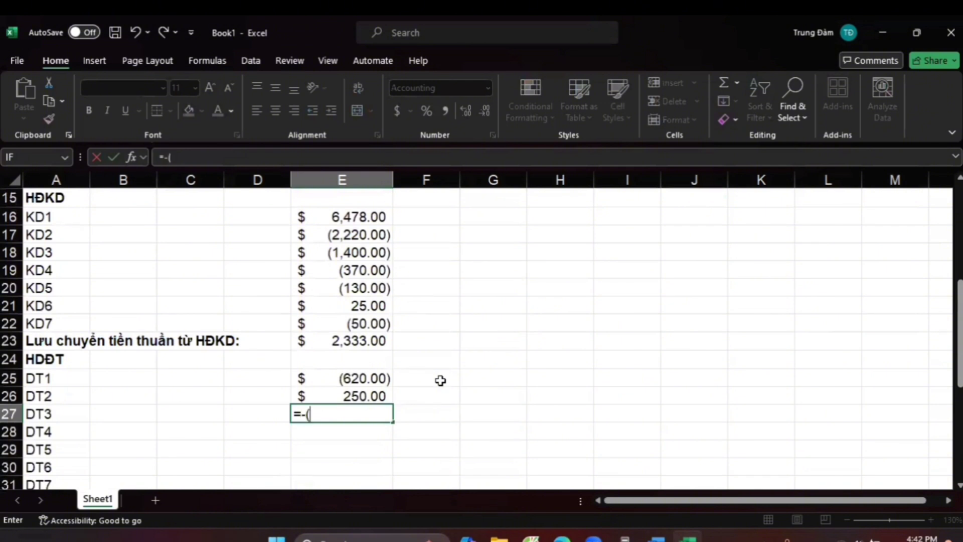
scroll(443, 382, "up", 5)
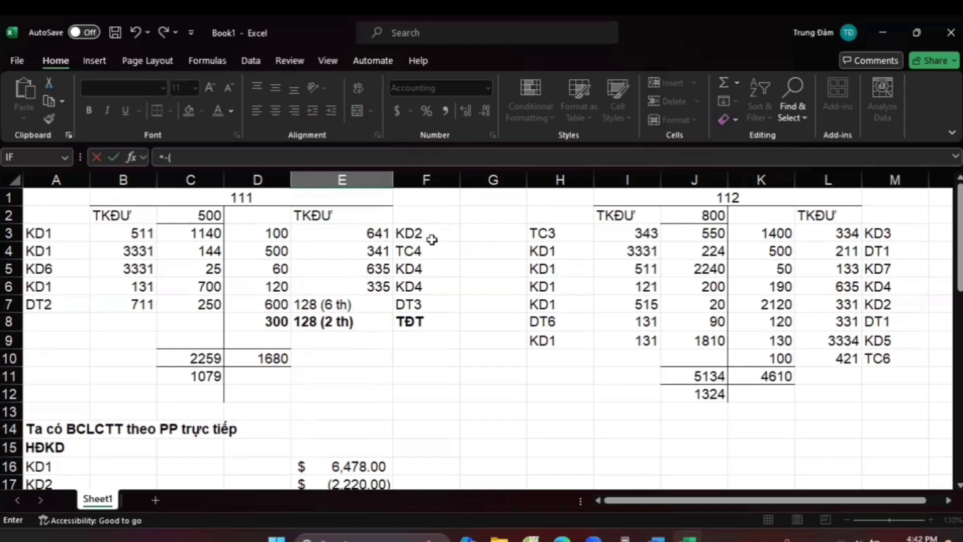
left_click(275, 306)
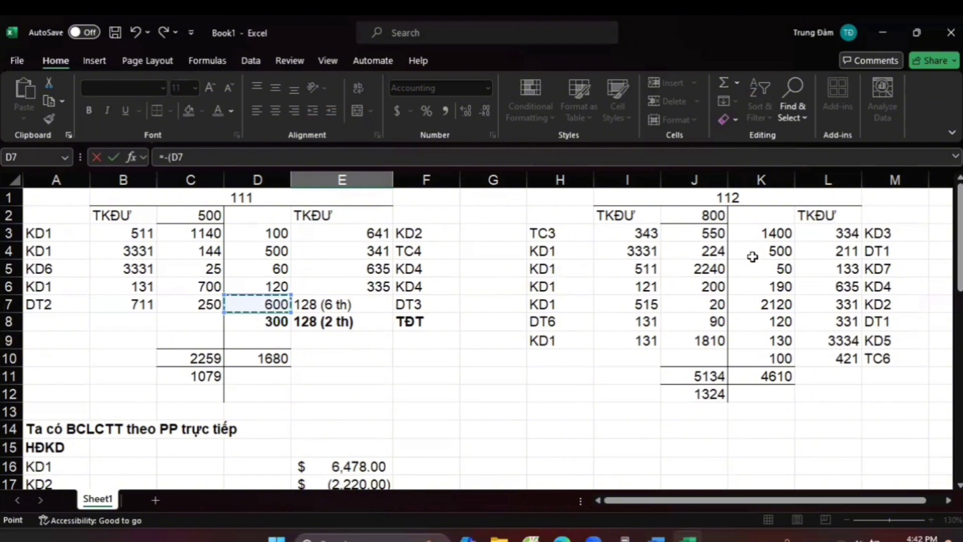
scroll(663, 350, "down", 1)
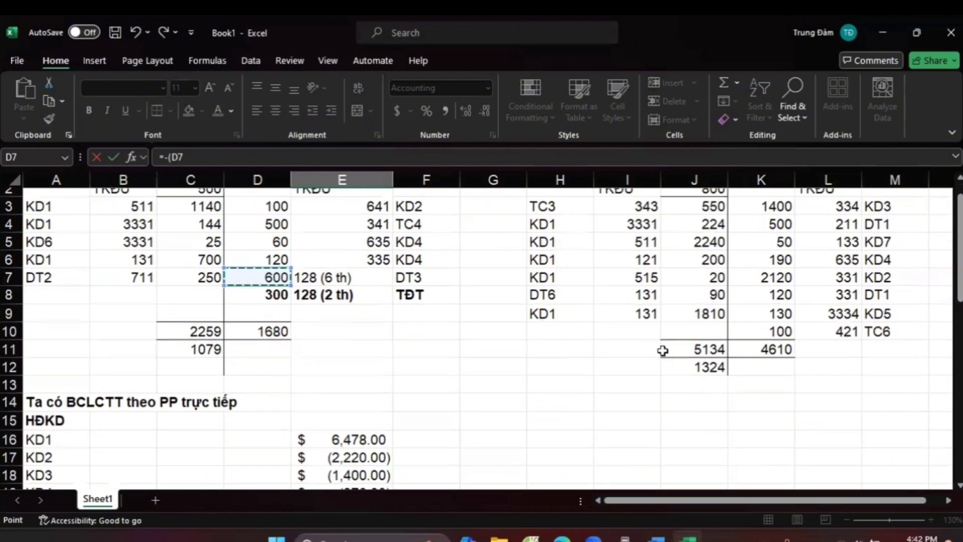
scroll(634, 385, "down", 5)
type(")")
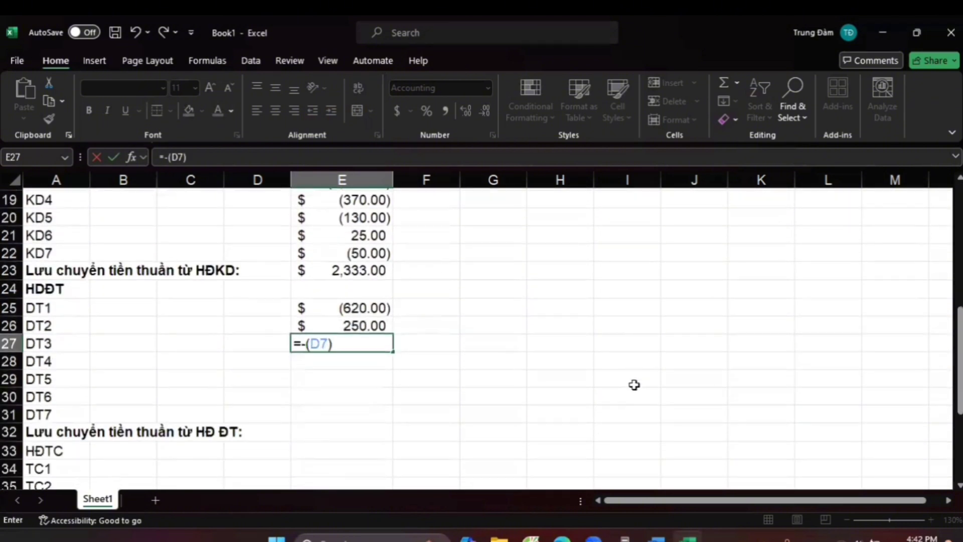
key("Return")
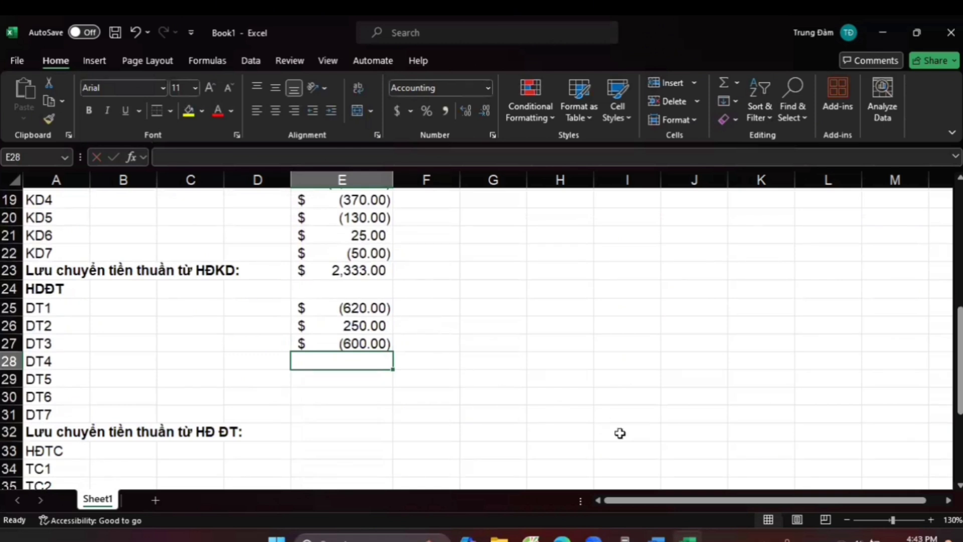
Check investing item 4 in the browser's PDF and the T-accounts in Excel, and enter 0 for DT4 and DT5 in cells E28 and E29
key("alt+Tab")
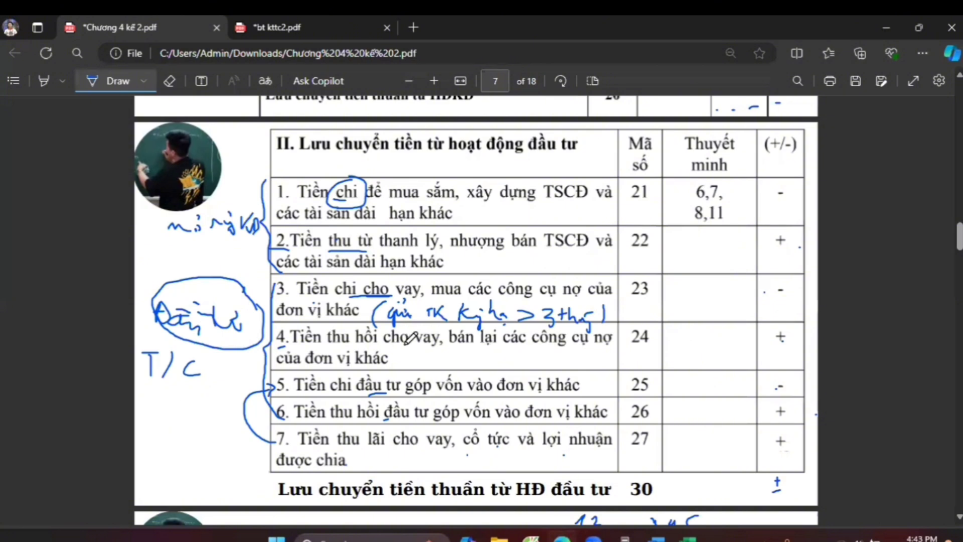
key("alt+Tab")
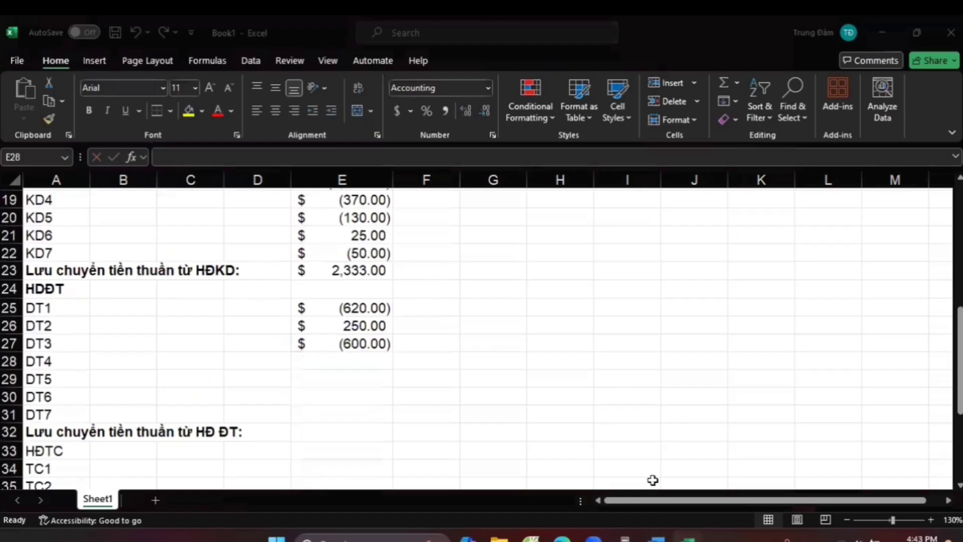
scroll(388, 396, "up", 1)
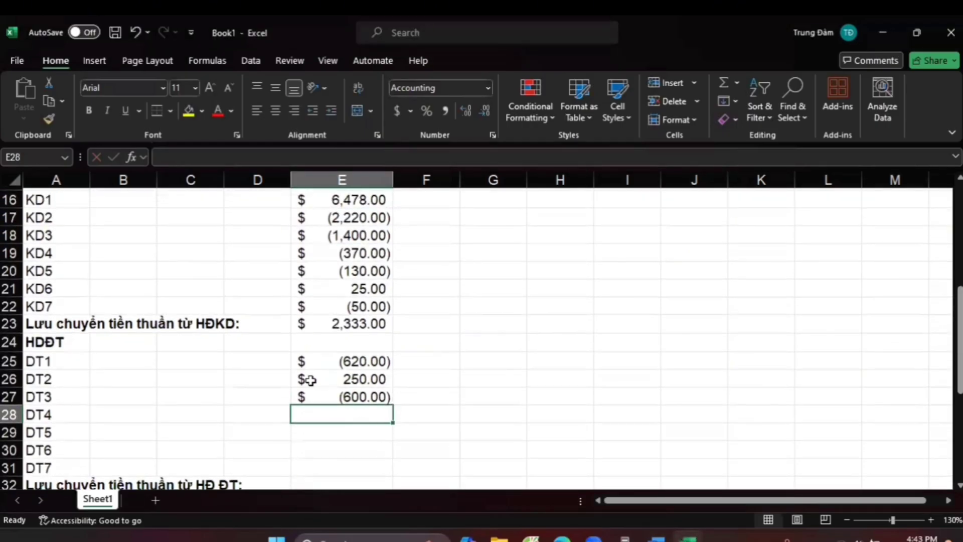
scroll(419, 426, "up", 5)
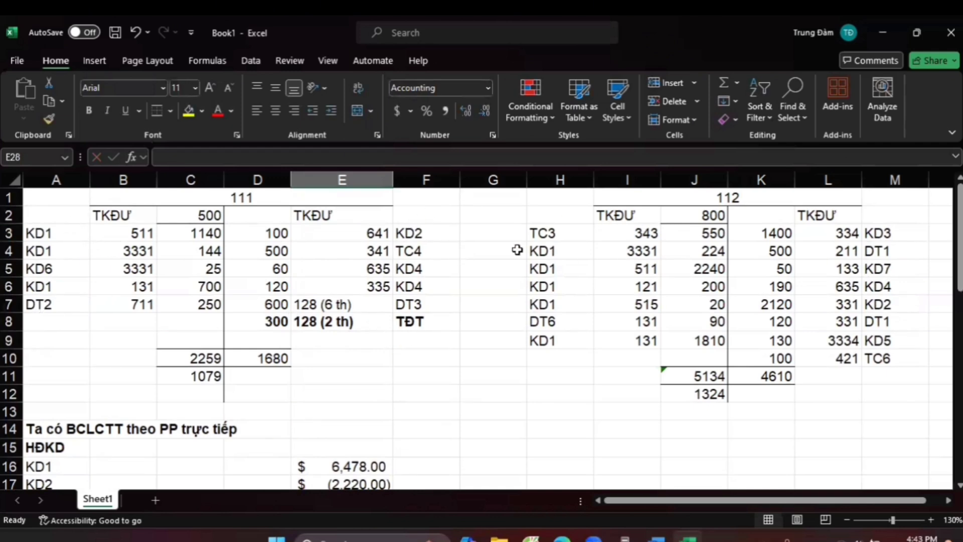
scroll(477, 331, "down", 6)
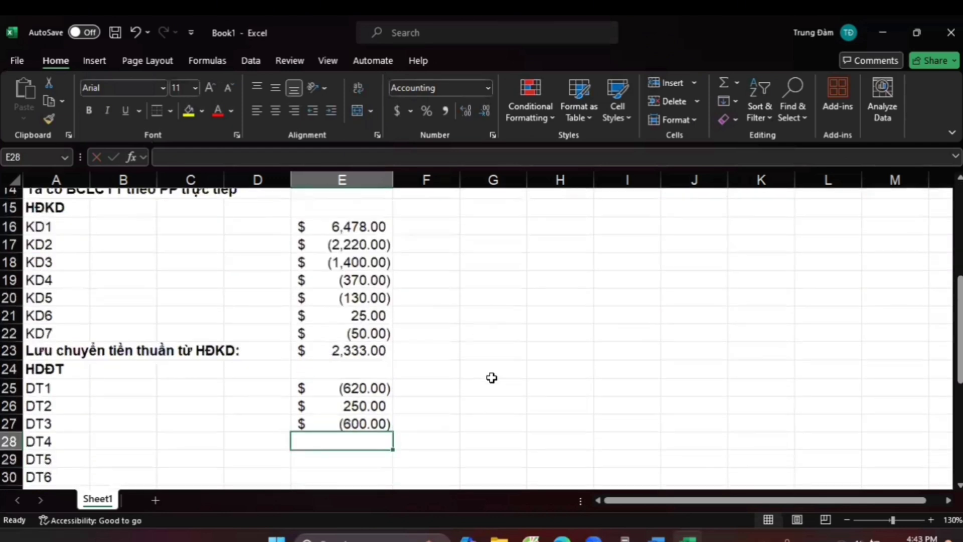
type("0")
key("Return")
type("0")
key("Return")
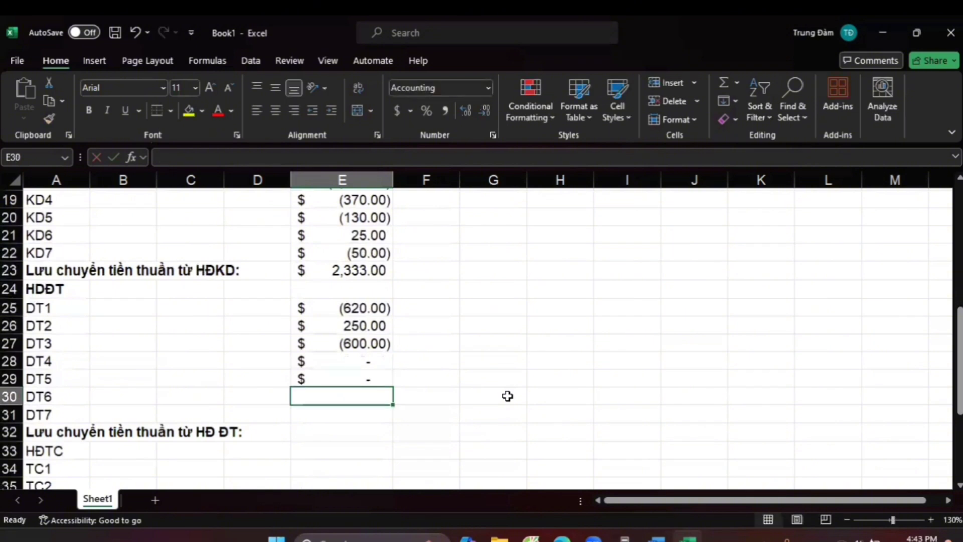
left_click(372, 361)
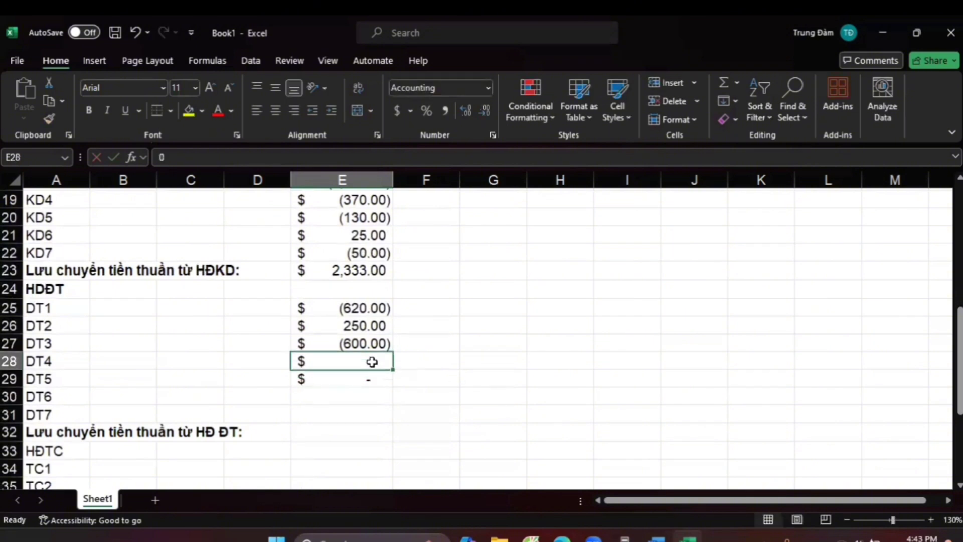
left_click(365, 389)
left_click(367, 365)
left_click(366, 378)
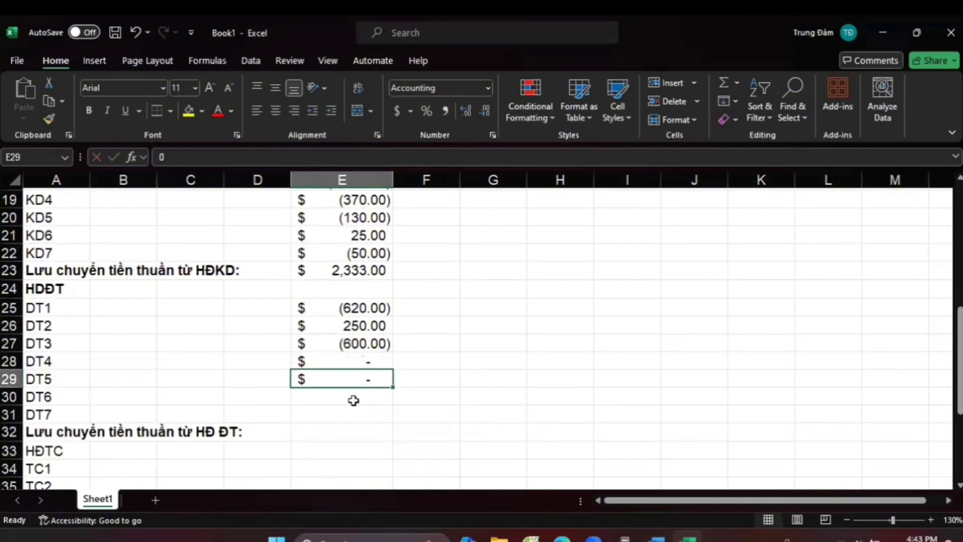
Check the investing items in the browser's PDF, and enter the DT6 formula =J8 in Excel cell E30
left_click(352, 399)
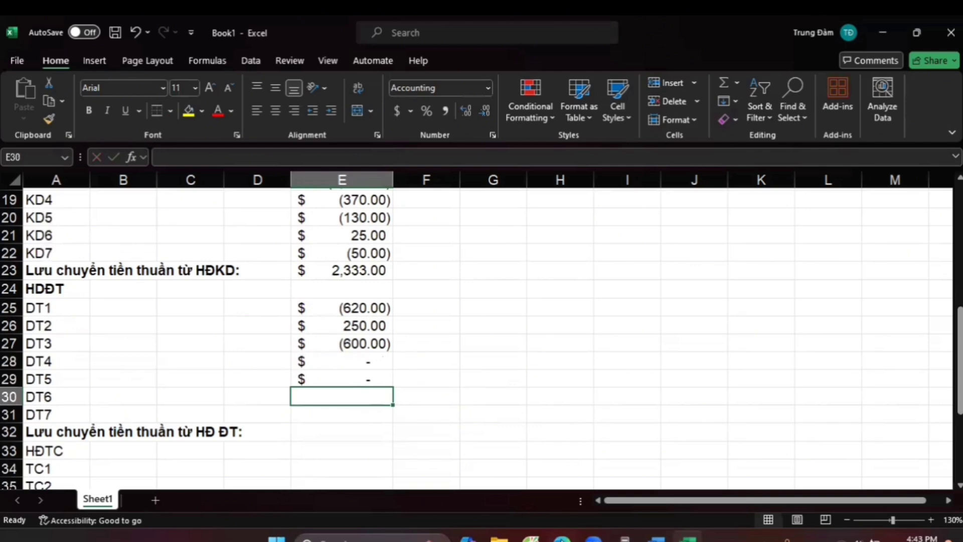
key("alt+Tab")
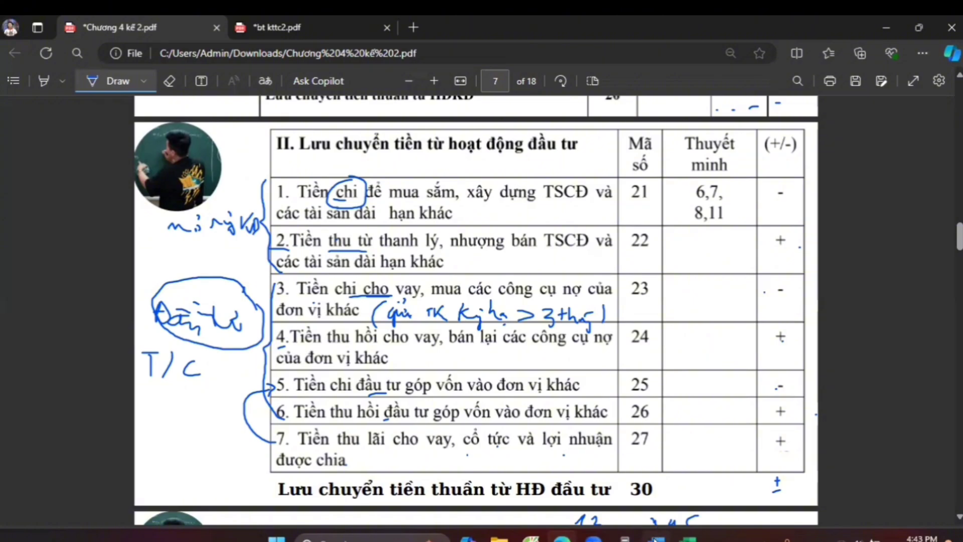
mouse_move(655, 538)
left_click(667, 467)
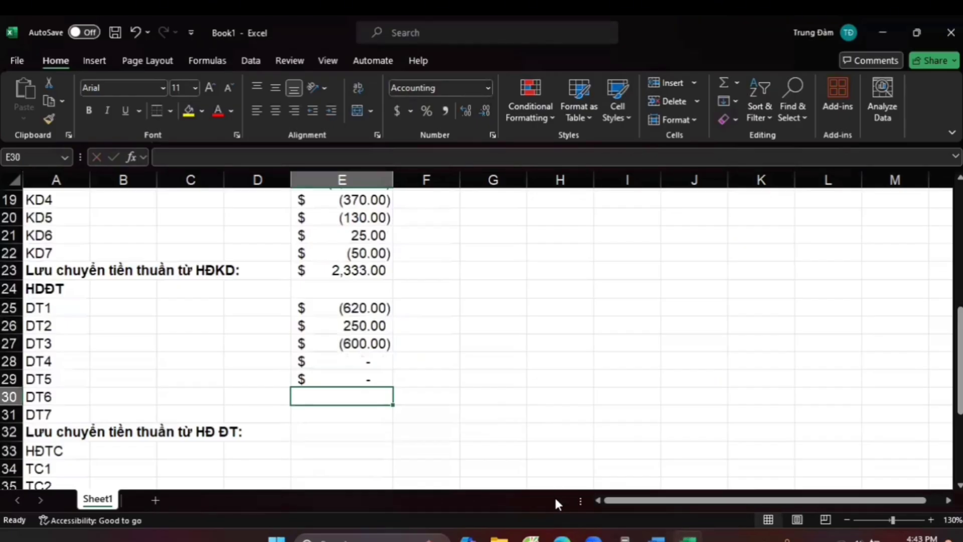
type("=")
scroll(449, 409, "up", 4)
scroll(455, 404, "up", 2)
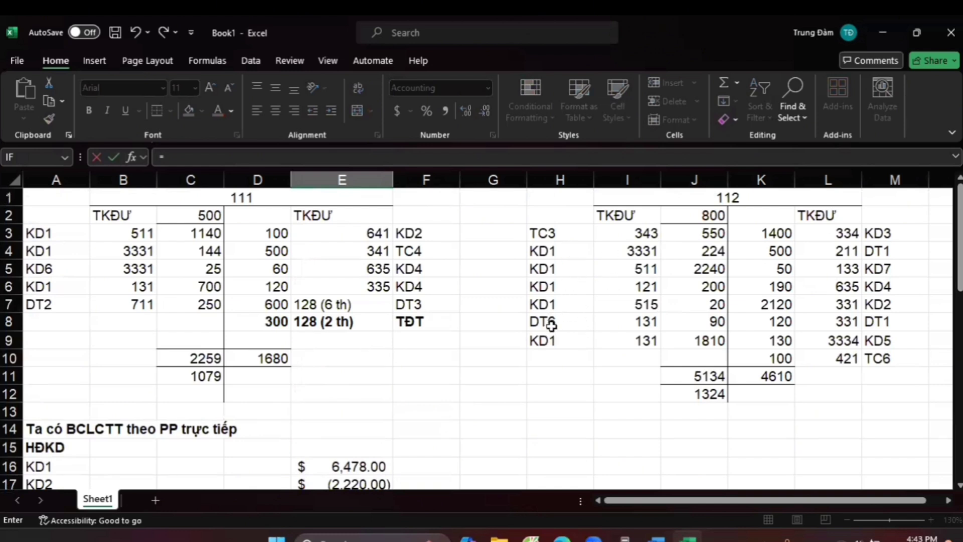
left_click(671, 322)
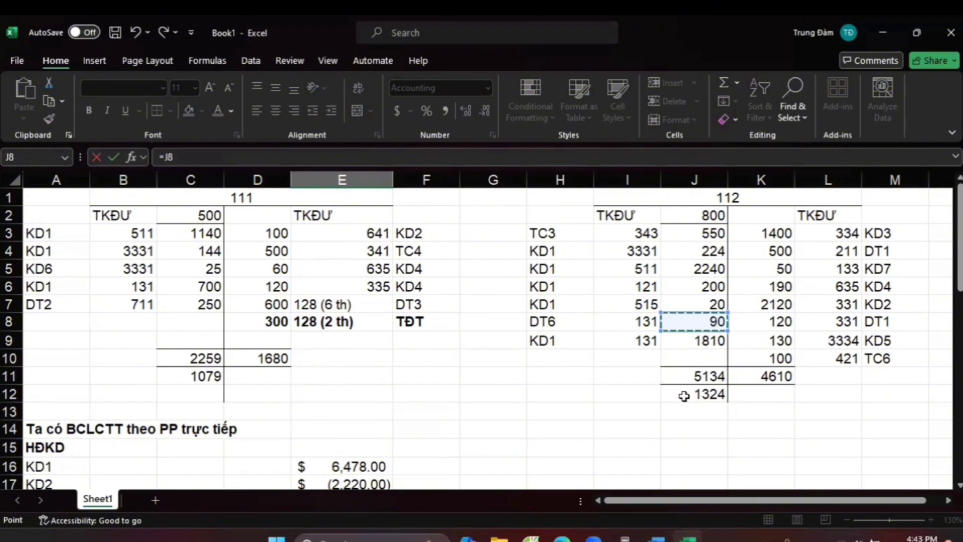
scroll(667, 399, "down", 5)
key("Return")
scroll(653, 400, "down", 1)
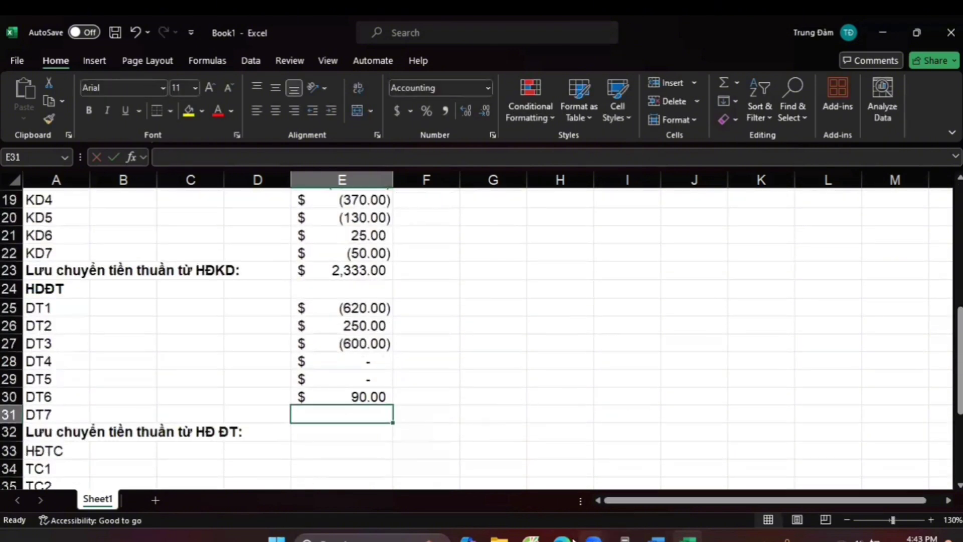
Check investing item 7 in the browser's PDF and the T-accounts in Excel, and enter 0 for DT7 in cell E31
left_click(572, 538)
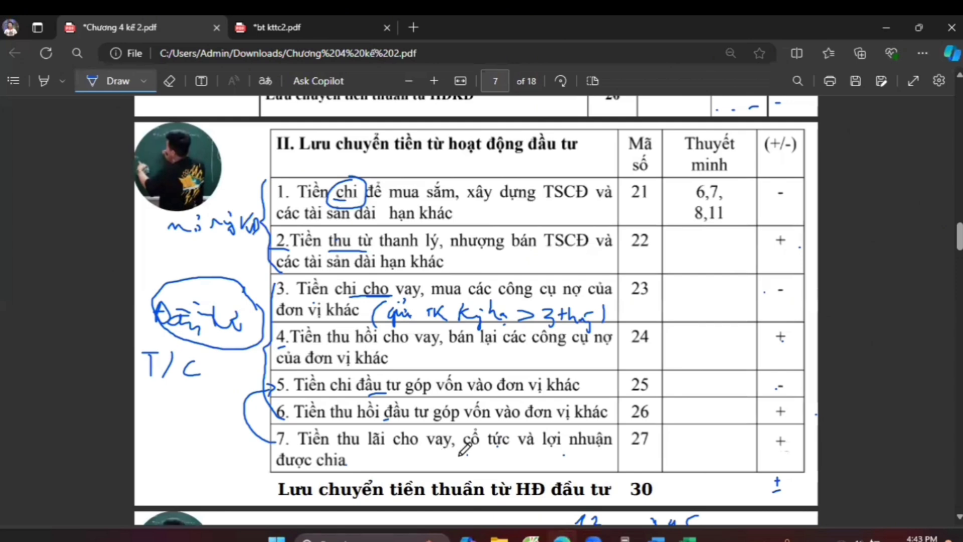
left_click(692, 537)
scroll(462, 376, "up", 6)
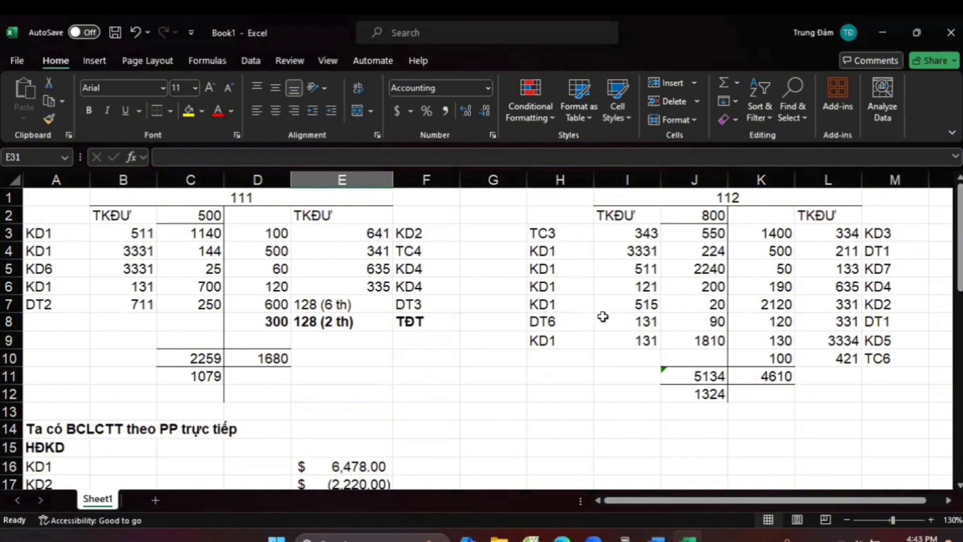
scroll(453, 255, "down", 6)
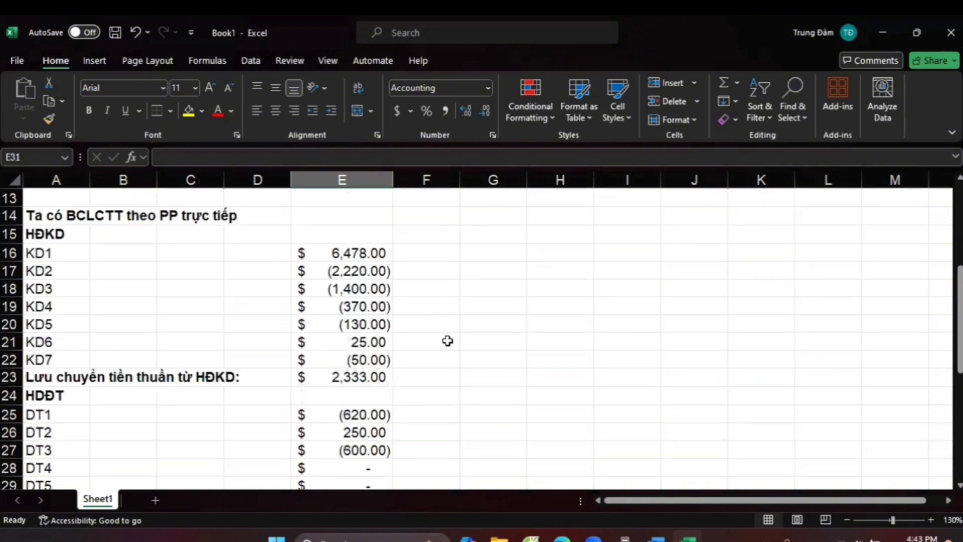
type("0")
Total the investing section in cell E32 with the formula =SUM(E25:E31)
left_click(346, 435)
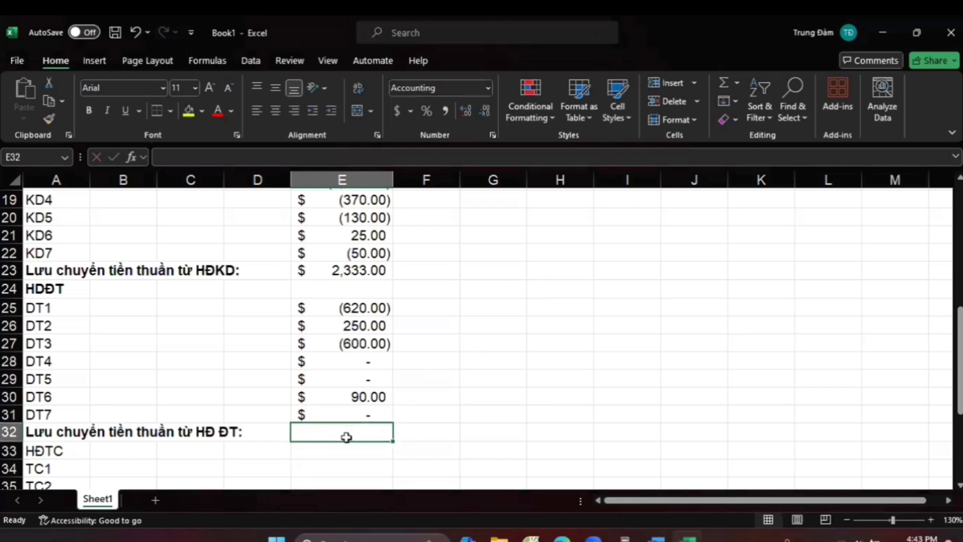
type("=")
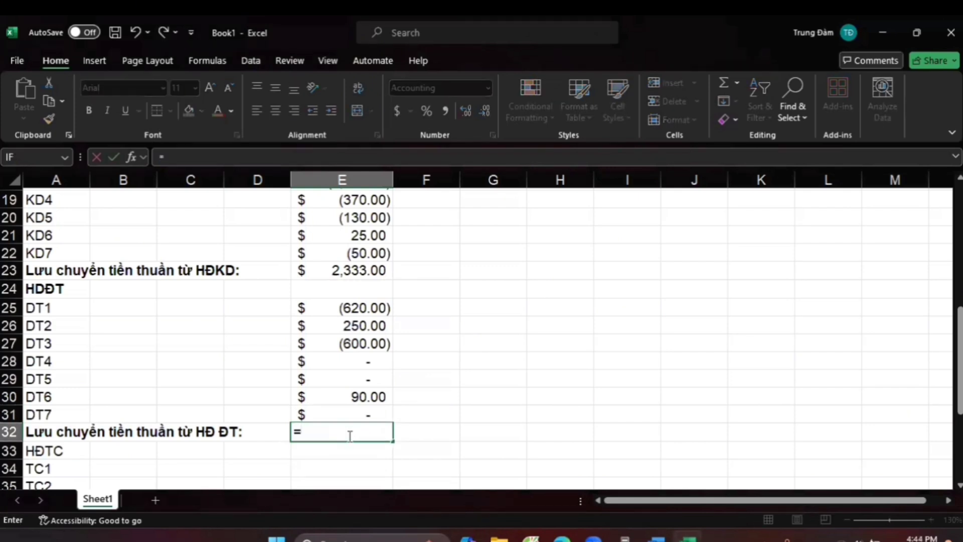
type("SUM")
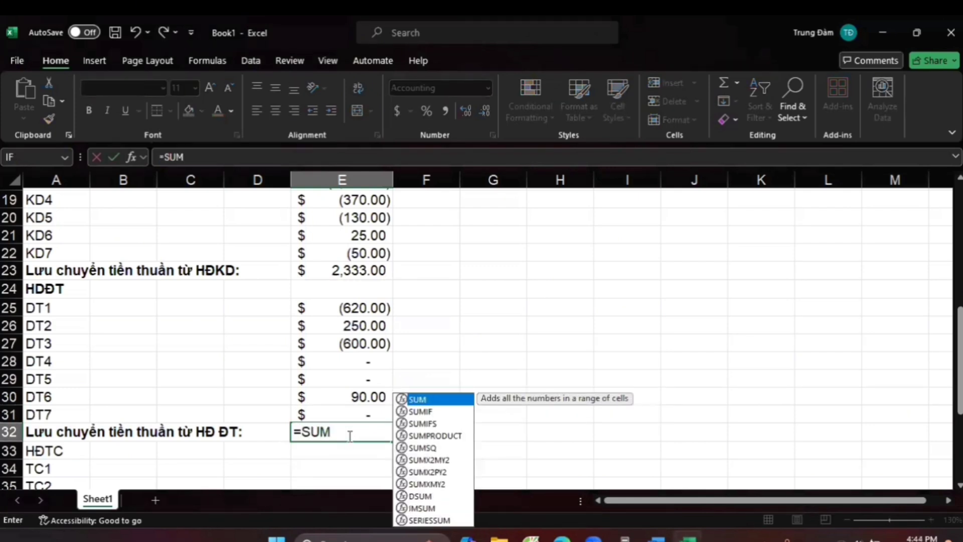
type("(")
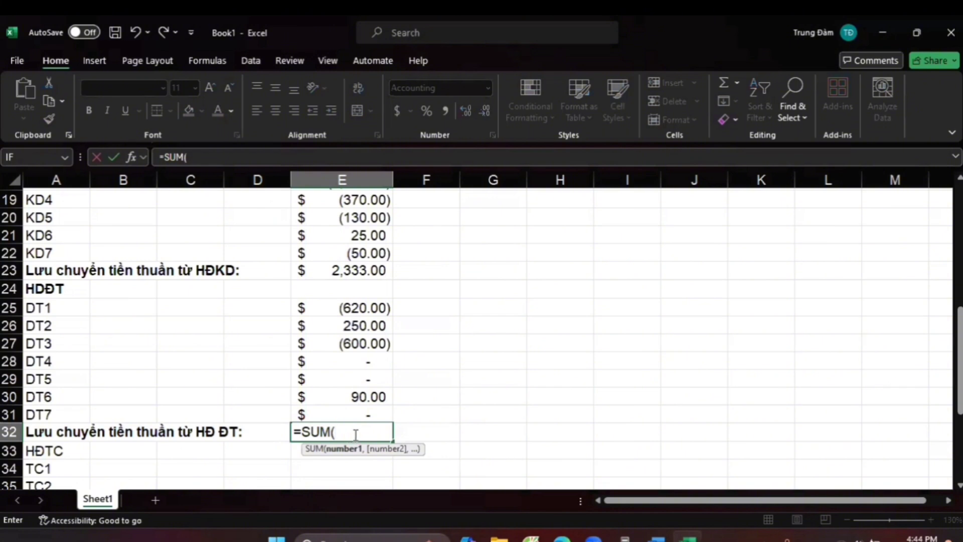
scroll(356, 434, "up", 1)
scroll(355, 316, "down", 1)
scroll(415, 306, "up", 3)
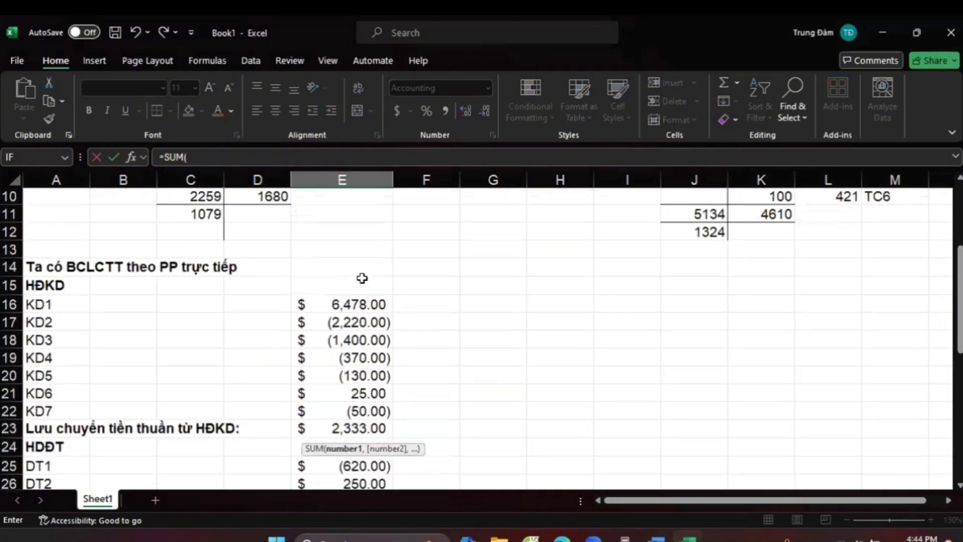
scroll(350, 317, "down", 4)
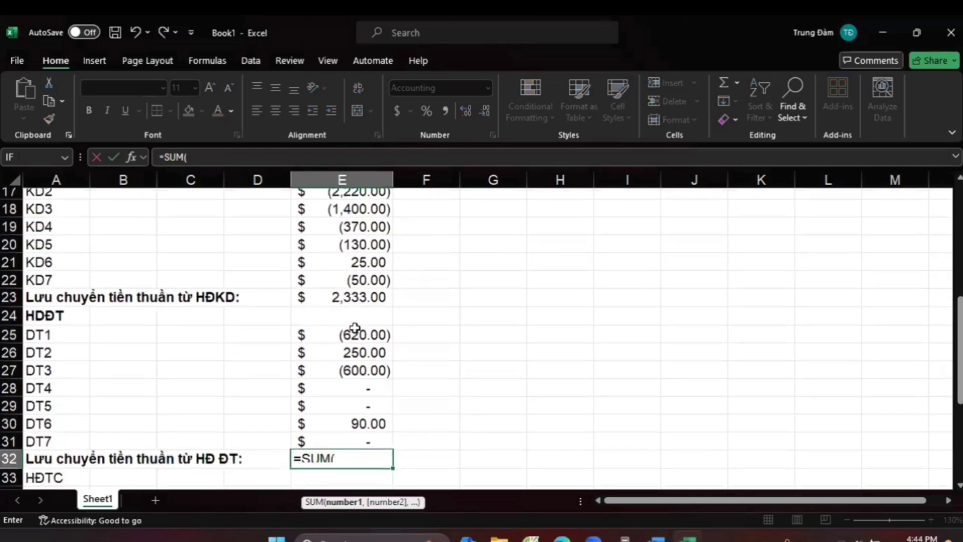
left_click_drag(355, 258, 350, 359)
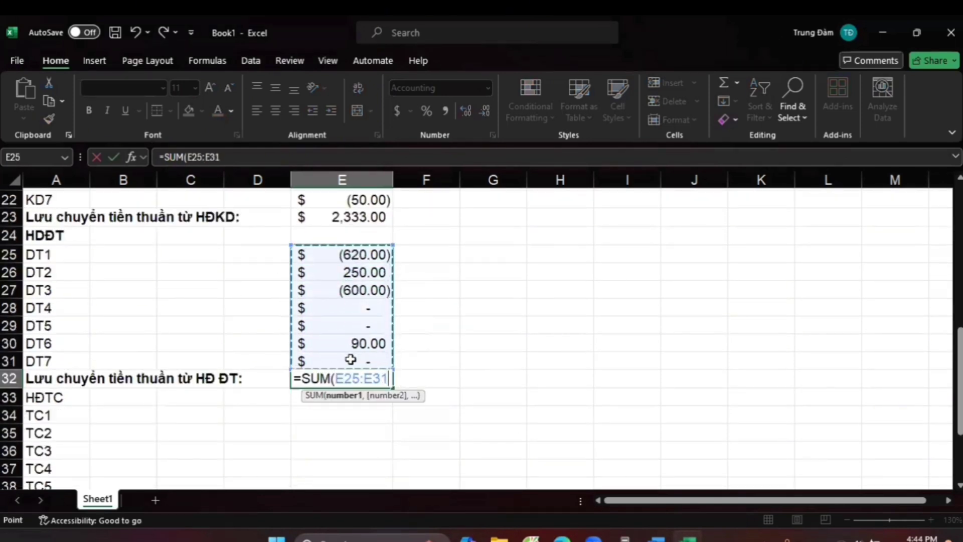
type(")")
key("Return")
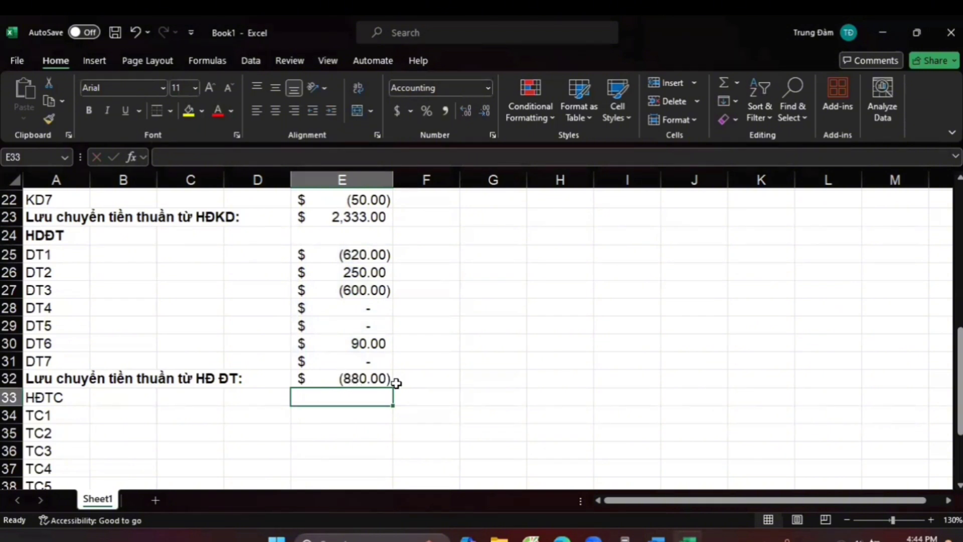
Make the financing section heading HĐTC in cell A33 bold
scroll(361, 371, "down", 1)
left_click(74, 346)
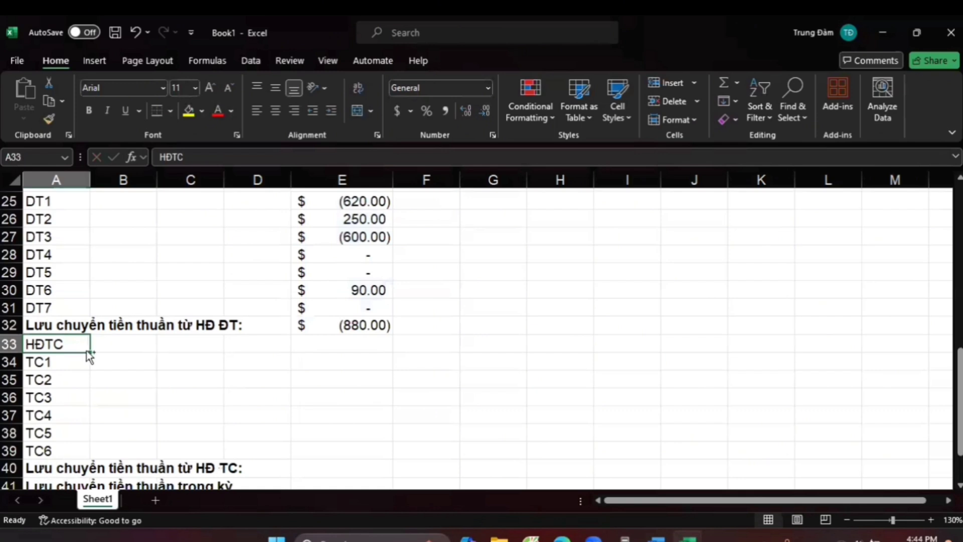
key("ctrl+b")
Check the financing items in the browser's PDF and the T-accounts in Excel, and enter 0 for TC1 and TC2 in cells E34 and E35
left_click(362, 362)
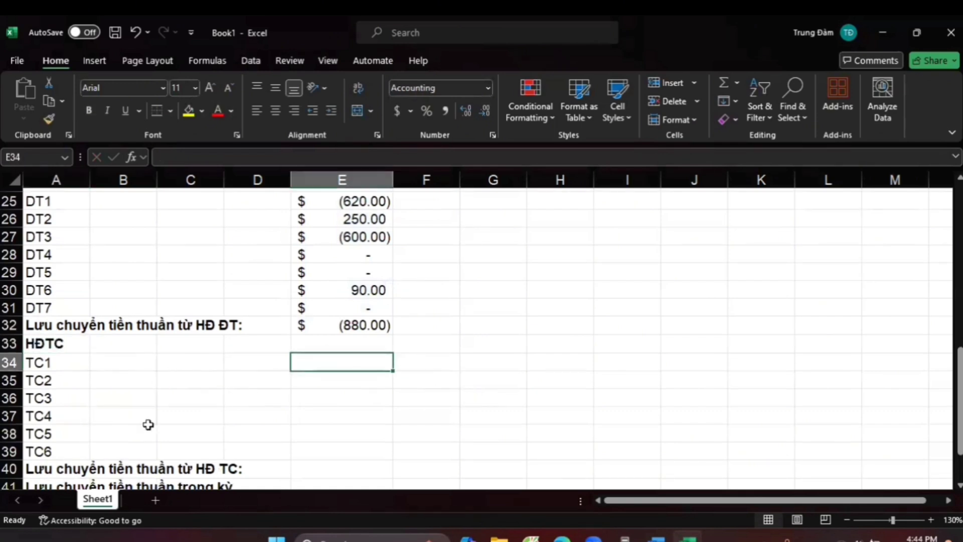
left_click(557, 538)
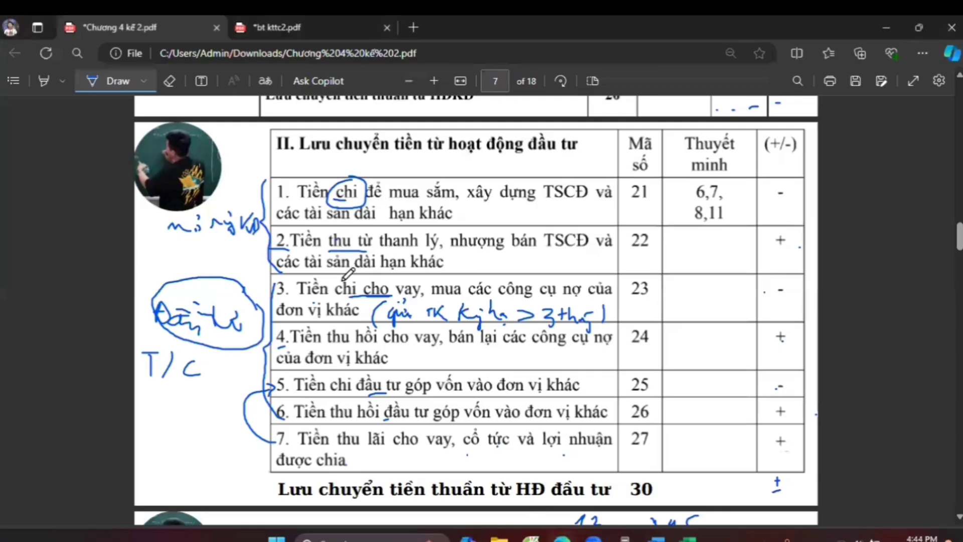
scroll(446, 421, "down", 6)
scroll(369, 257, "down", 2)
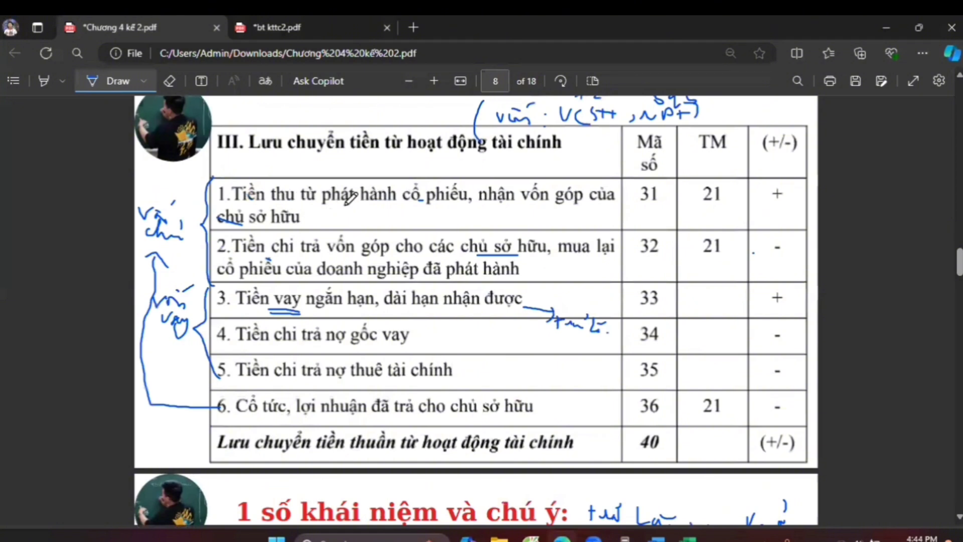
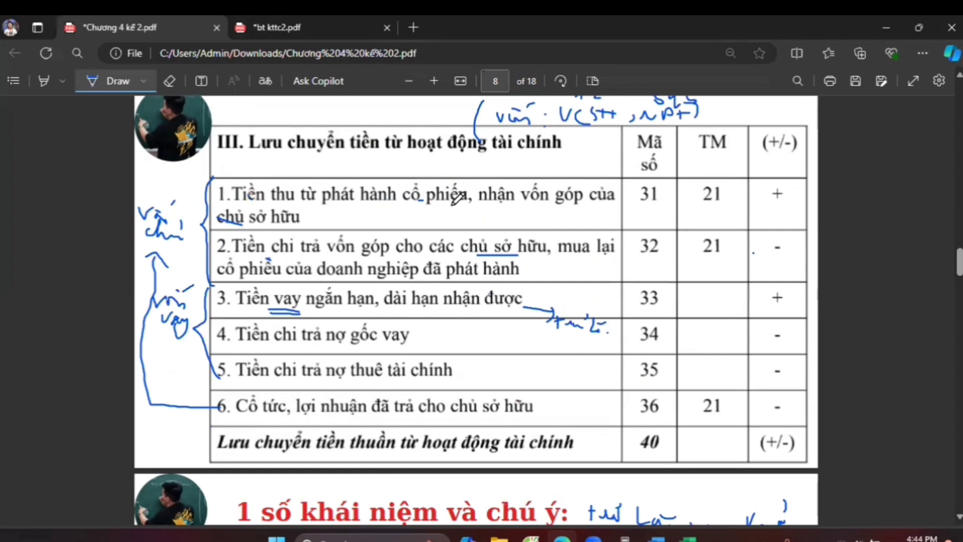
left_click(678, 538)
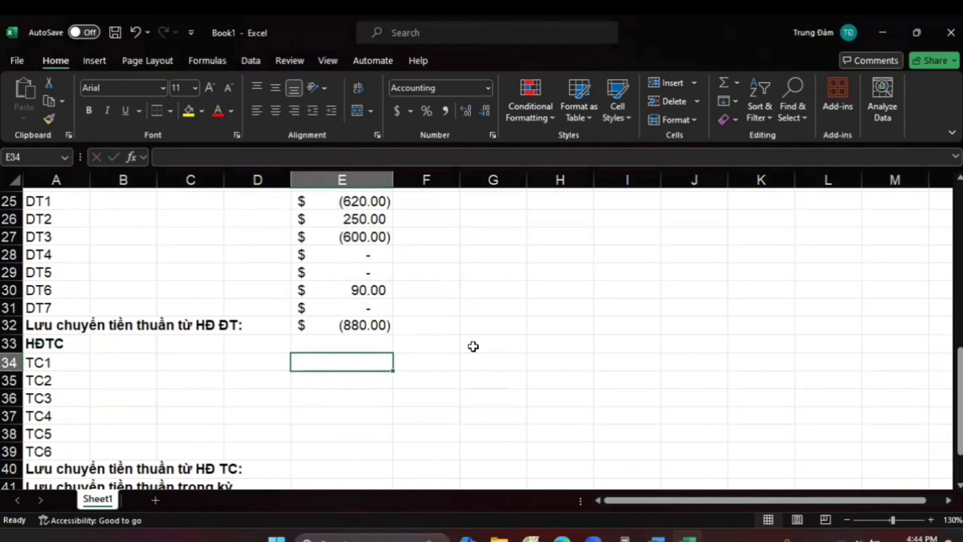
type("=")
scroll(473, 346, "up", 8)
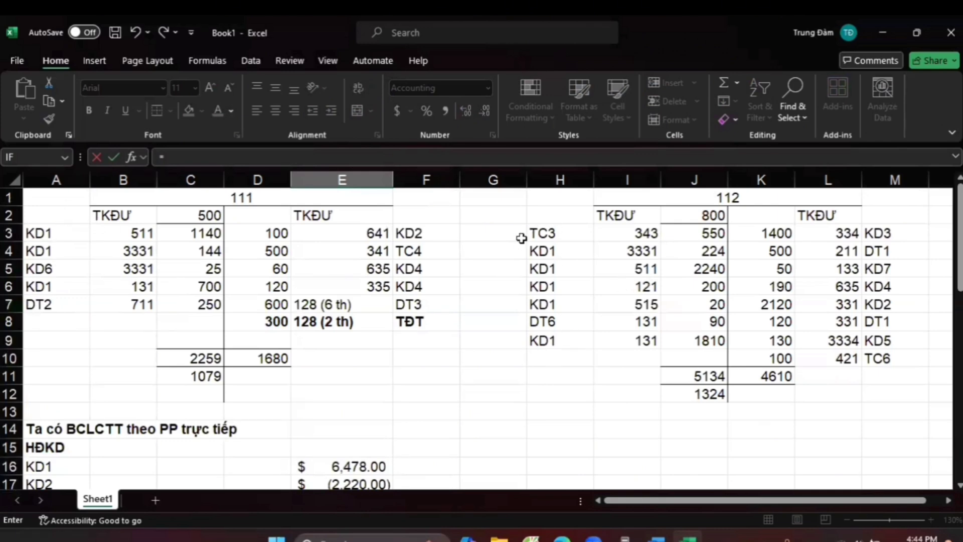
scroll(604, 346, "down", 8)
scroll(570, 377, "down", 1)
type("0")
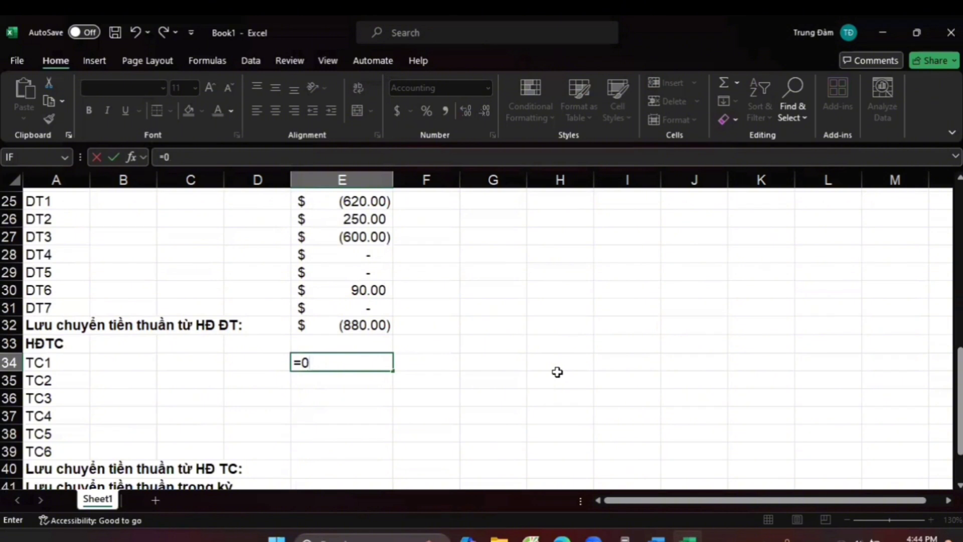
key("Return")
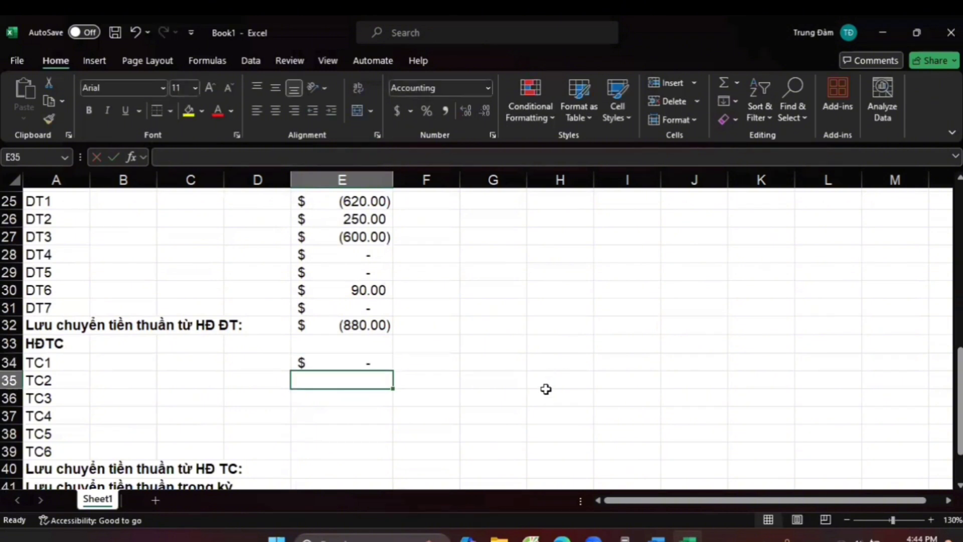
key("ctrl+d")
key("Return")
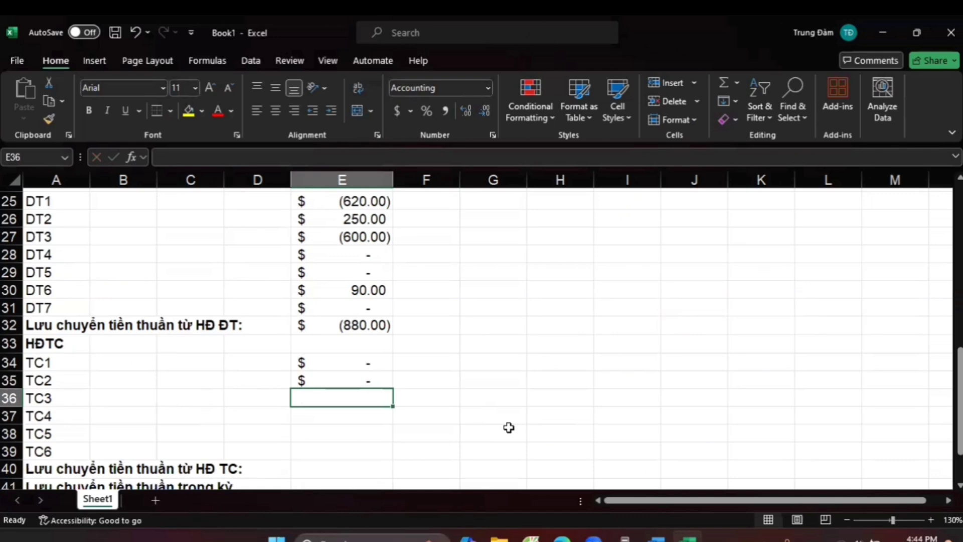
Start the TC3 formula in cell E36, and in the browser's PDF underline "vay" and "dài hạn" and circle "nhận được" and the plus sign of item 3
type("=")
left_click(562, 538)
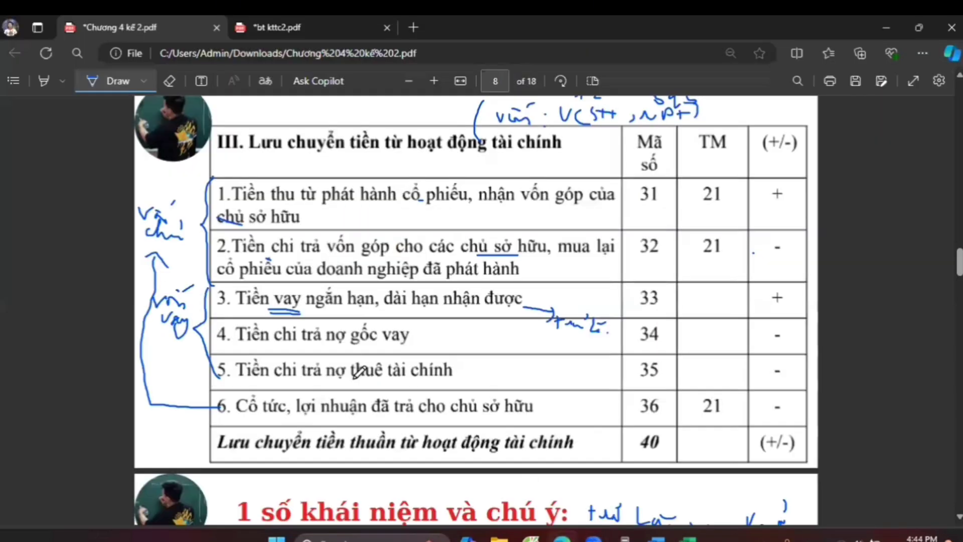
scroll(357, 372, "down", 1)
scroll(326, 346, "up", 1)
left_click_drag(276, 309, 312, 311)
left_click_drag(390, 315, 437, 310)
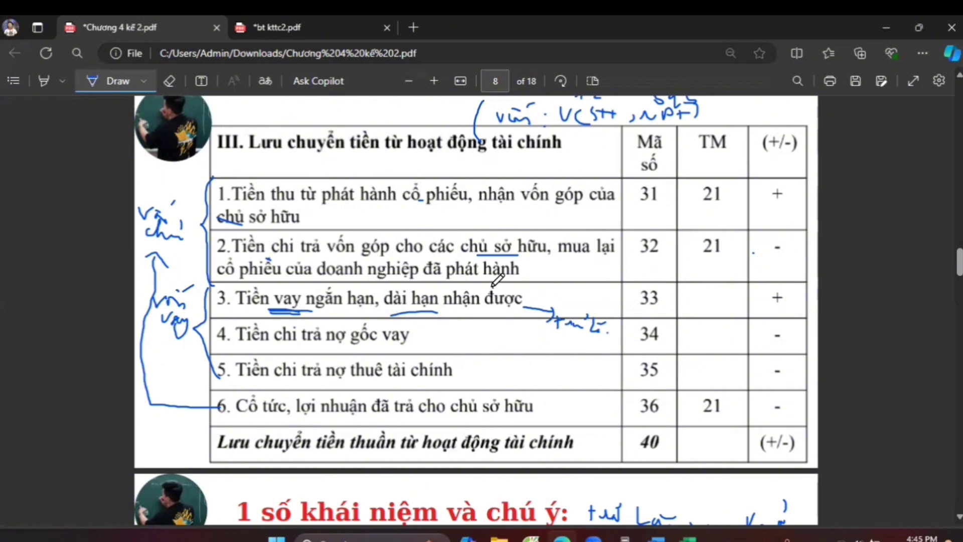
mouse_move(492, 287)
left_mouse_down()
mouse_move(440, 298)
mouse_move(527, 307)
mouse_move(502, 285)
left_mouse_up()
mouse_move(791, 285)
left_mouse_down()
mouse_move(763, 301)
mouse_move(790, 290)
left_mouse_up()
Return to Excel and complete the TC3 formula in cell E36 as =J3, the account 112 amount coded TC3
left_click(691, 537)
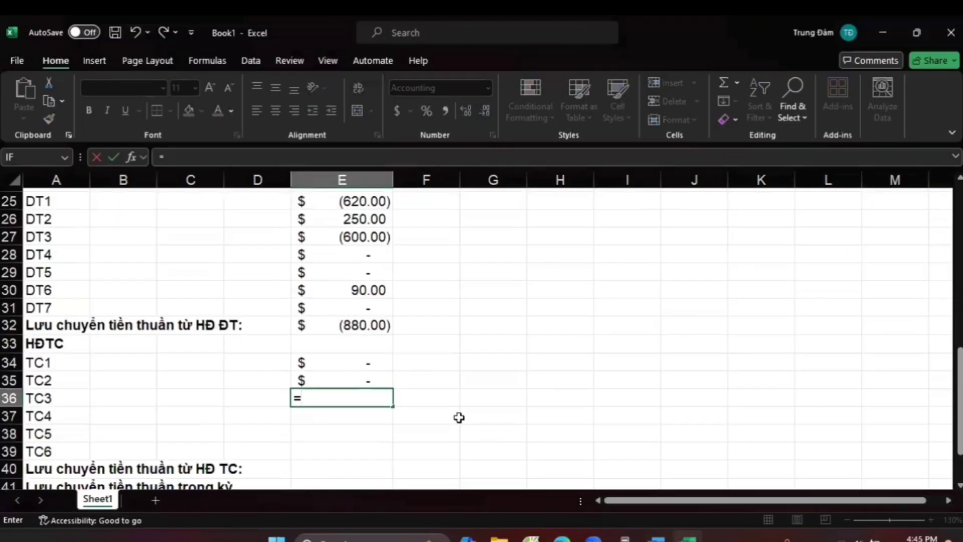
scroll(442, 394, "up", 6)
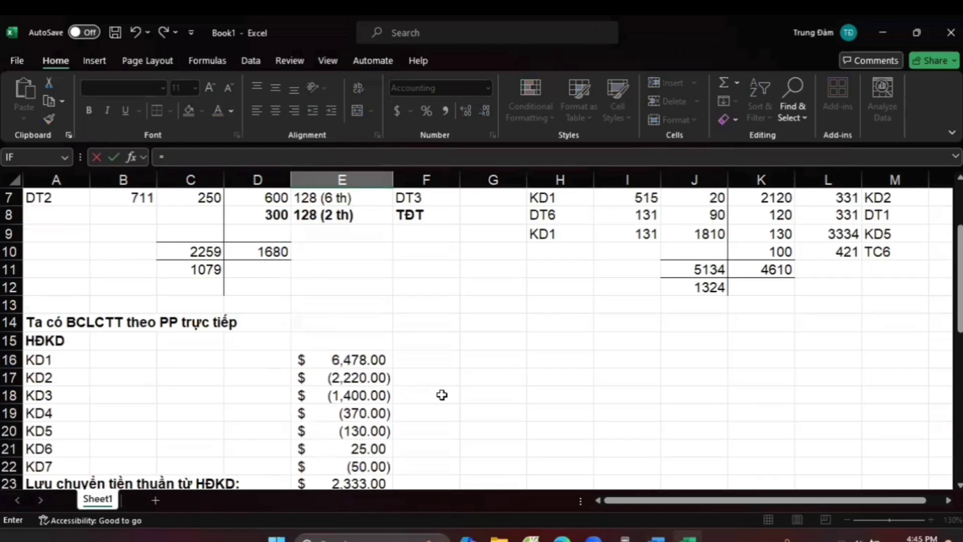
scroll(441, 395, "up", 2)
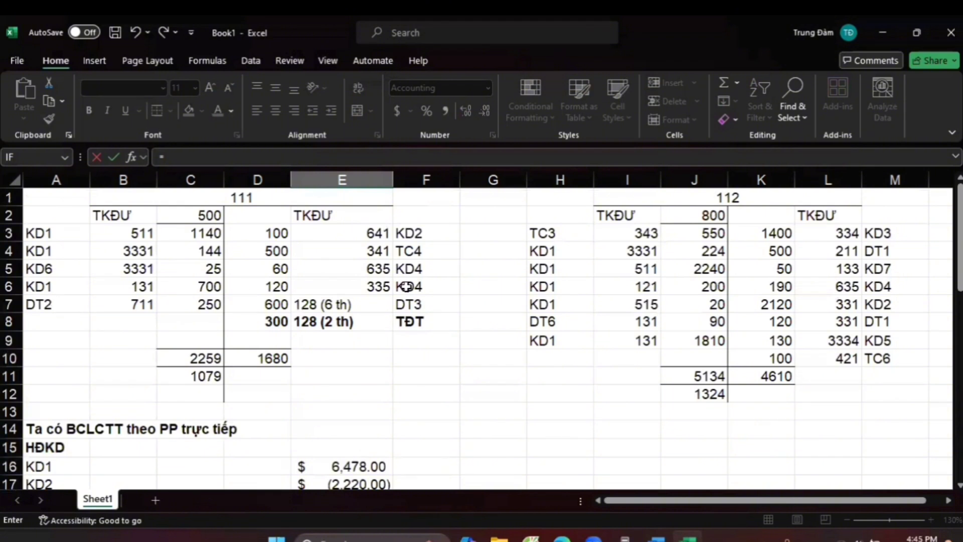
left_click(701, 235)
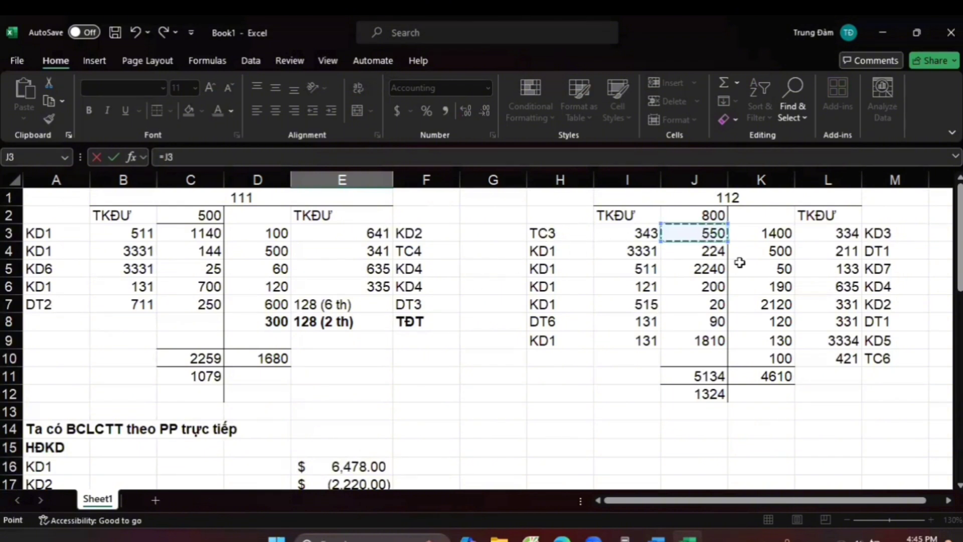
key("Return")
key("Escape")
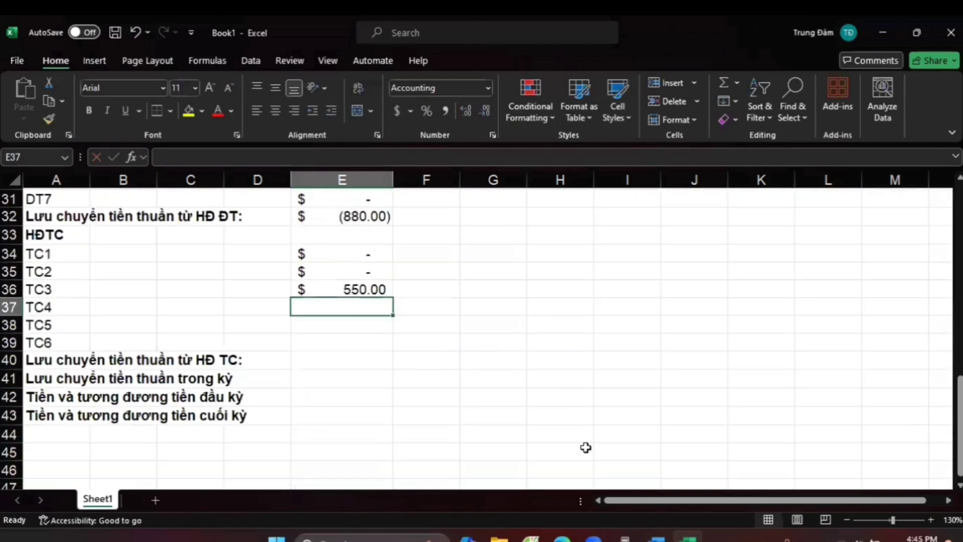
Check financing item 4 in the browser's PDF, and enter the TC4 formula =-(D4) in Excel cell E37
left_click(559, 536)
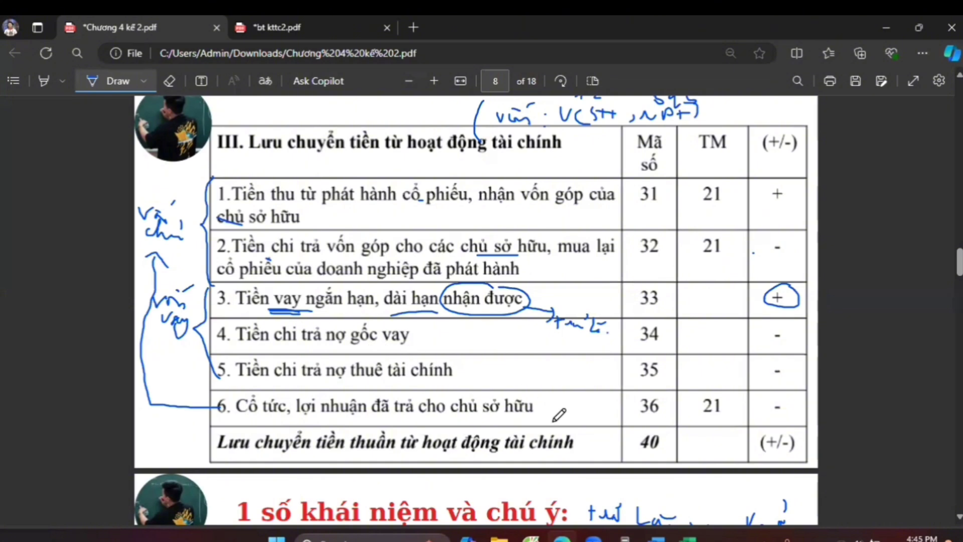
left_click(690, 537)
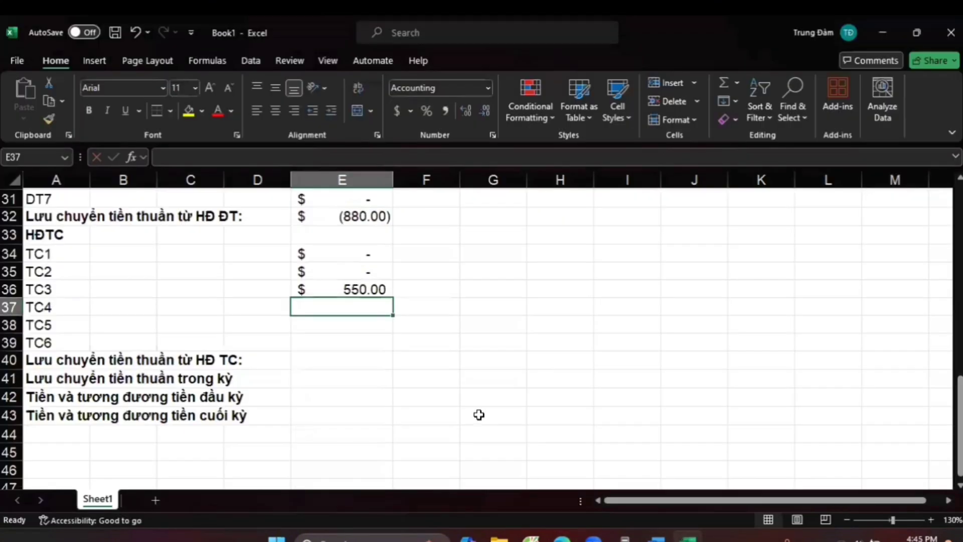
type("=-(")
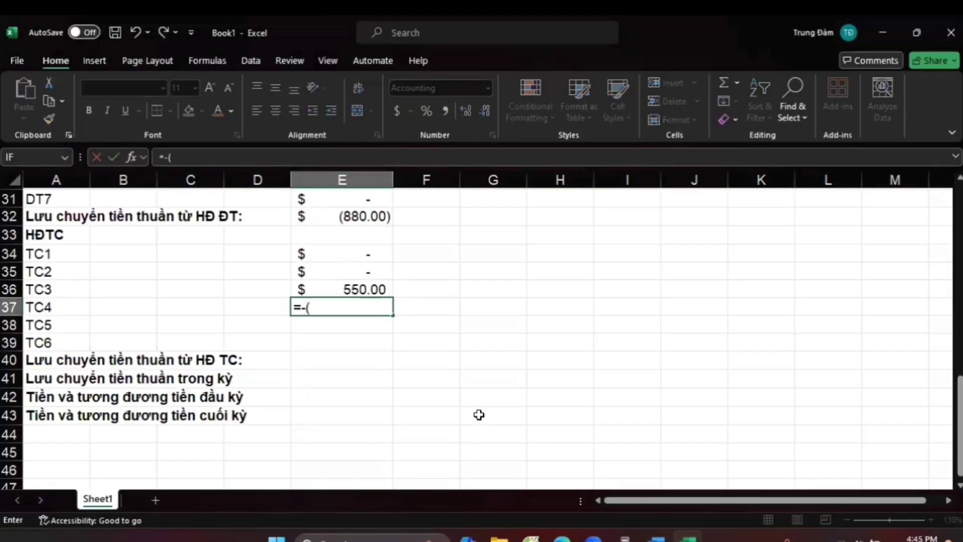
scroll(449, 407, "up", 7)
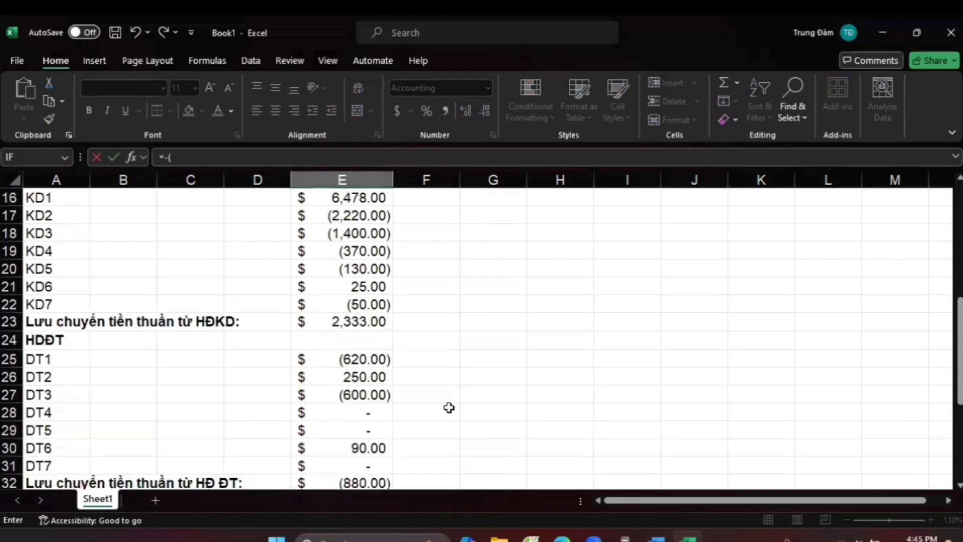
scroll(449, 408, "up", 3)
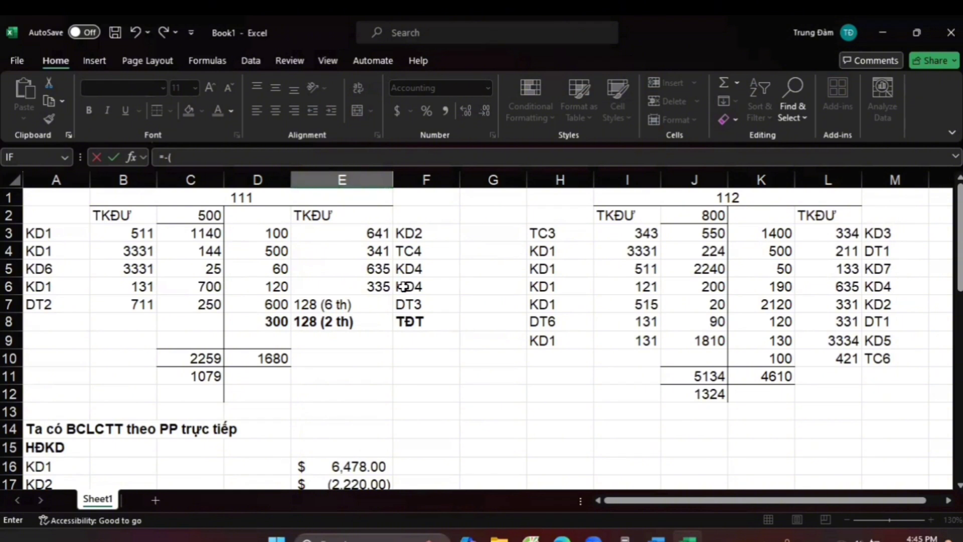
left_click(273, 251)
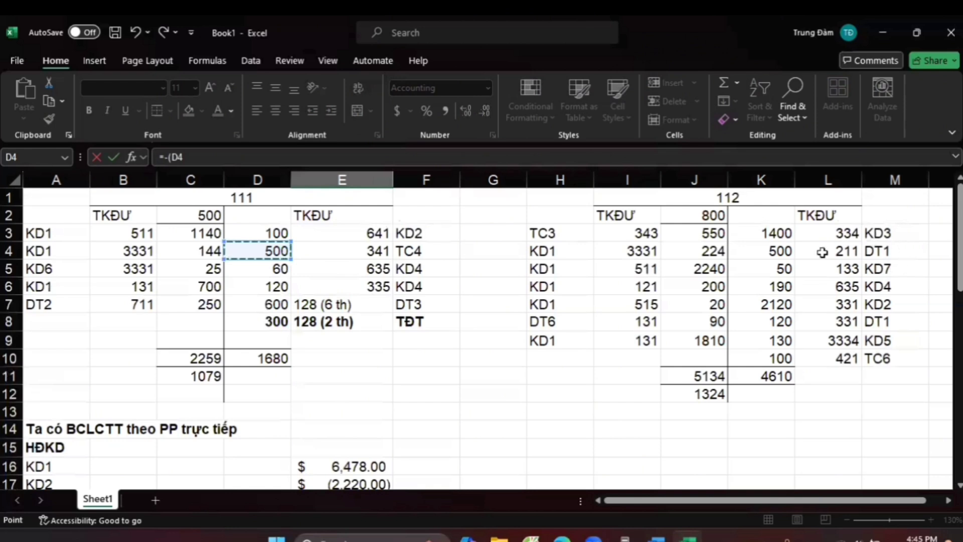
scroll(662, 346, "down", 7)
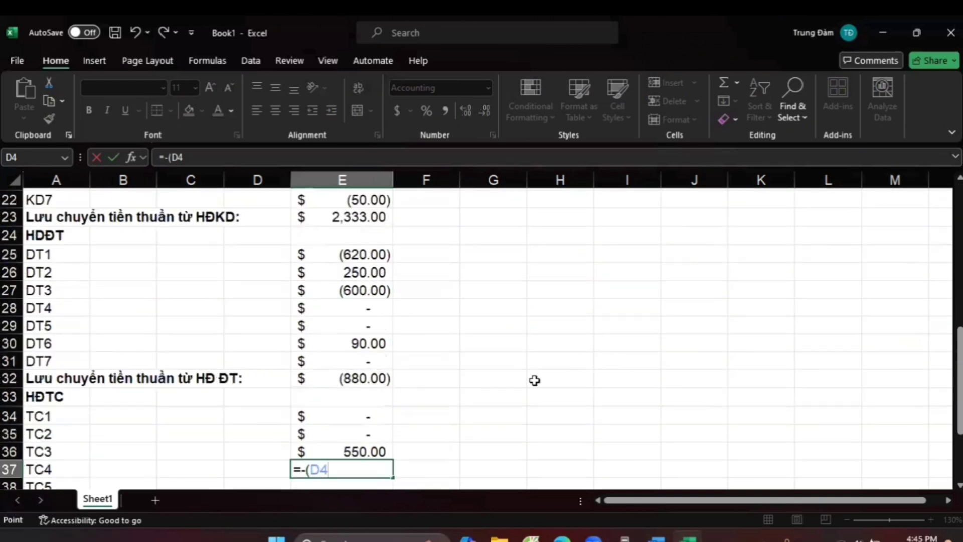
scroll(533, 383, "down", 1)
key("Return")
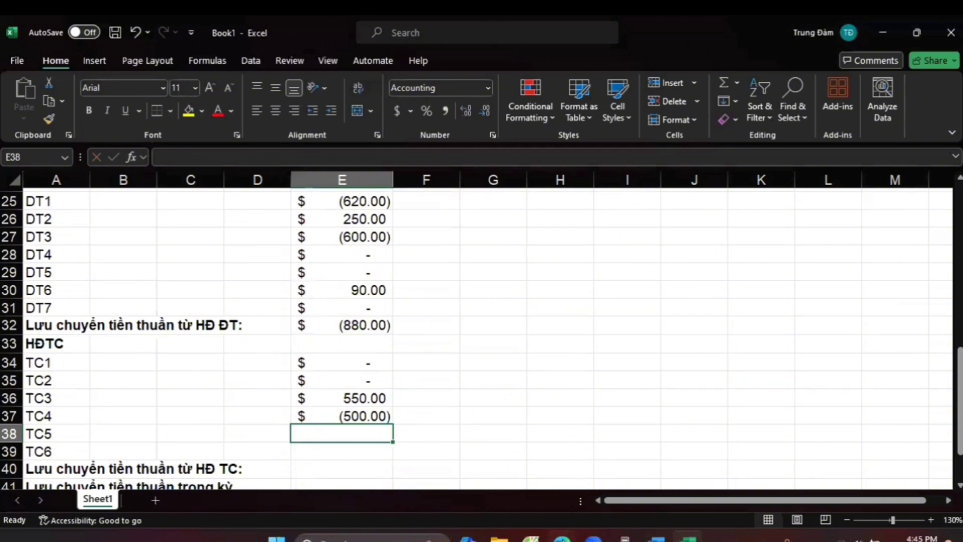
Check financing item 5 in the browser's PDF, and enter 0 for TC5 in Excel cell E38
key("alt+Tab")
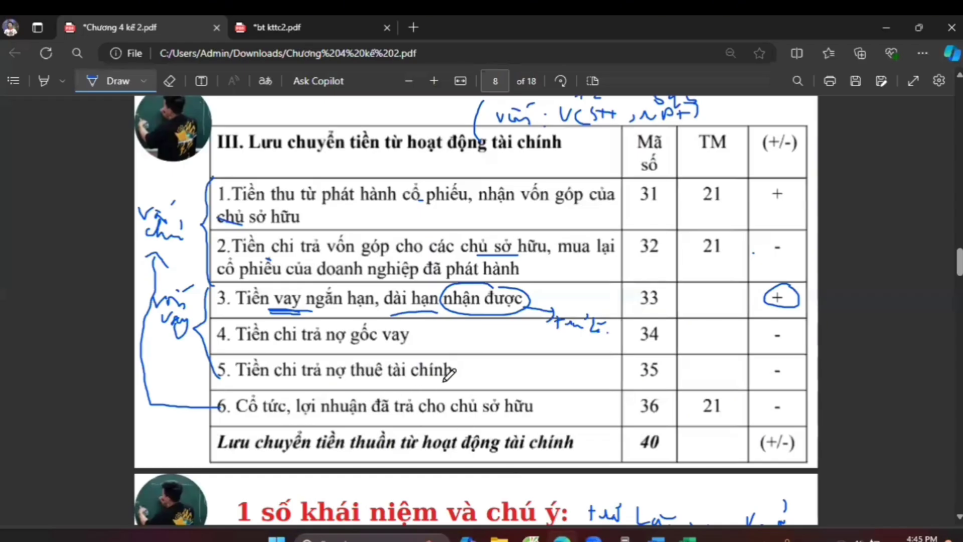
key("alt+Tab")
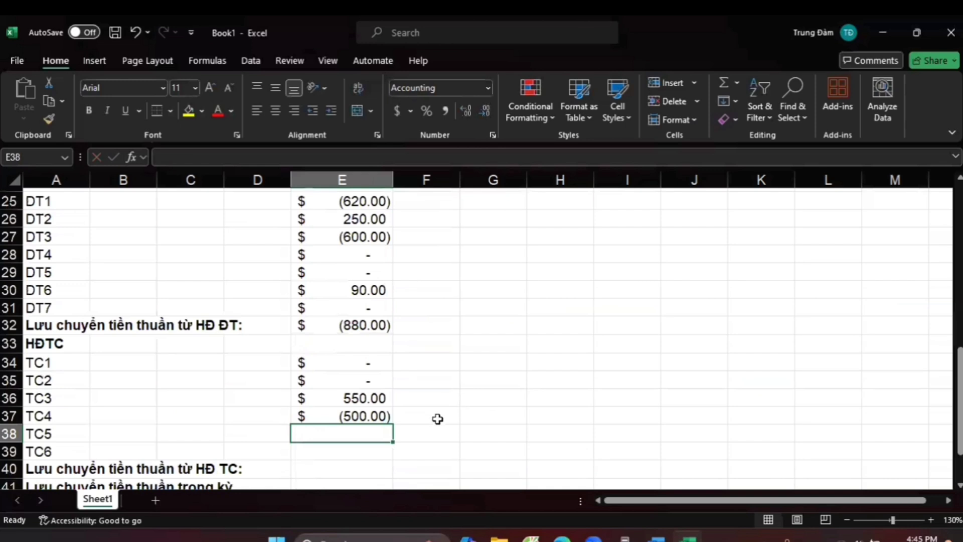
type("0")
key("Return")
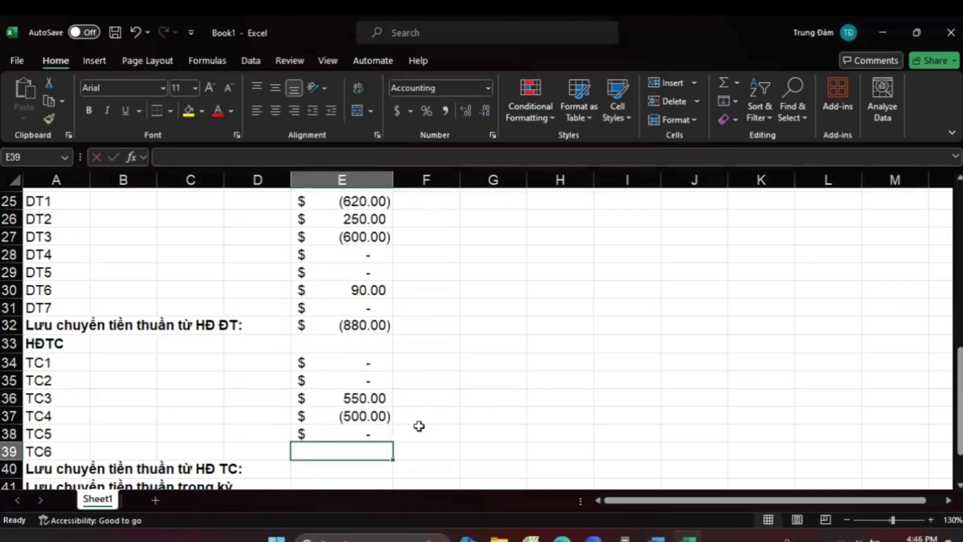
Check financing item 6 in the browser's PDF, and enter the TC6 formula =-(K10) in Excel cell E39
type("=")
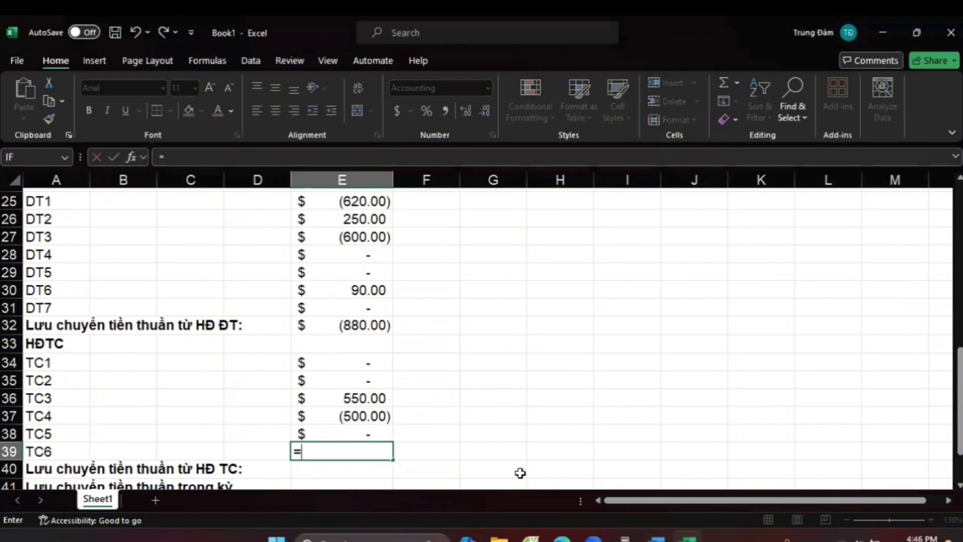
key("alt+Tab")
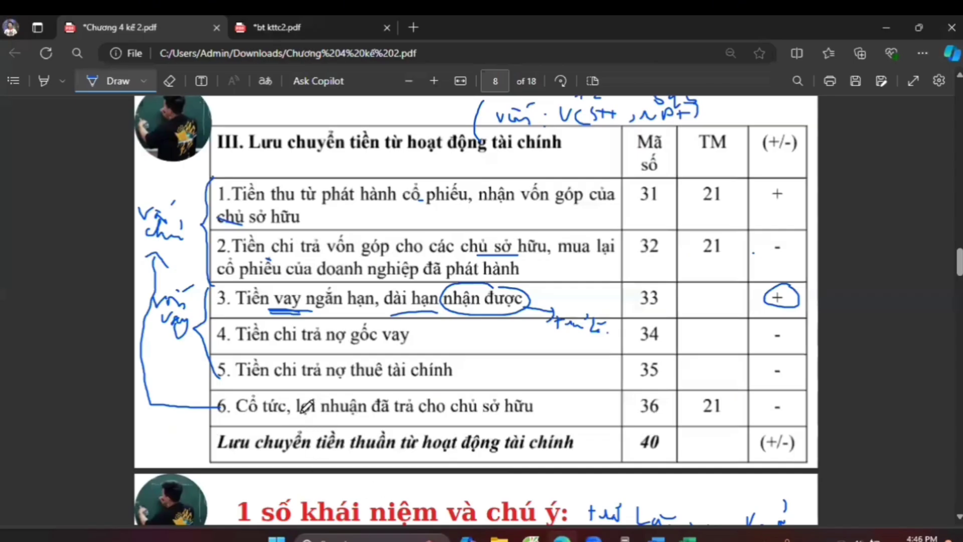
mouse_move(412, 395)
left_mouse_down()
mouse_move(375, 397)
mouse_move(401, 424)
mouse_move(418, 401)
left_mouse_up()
left_click(688, 535)
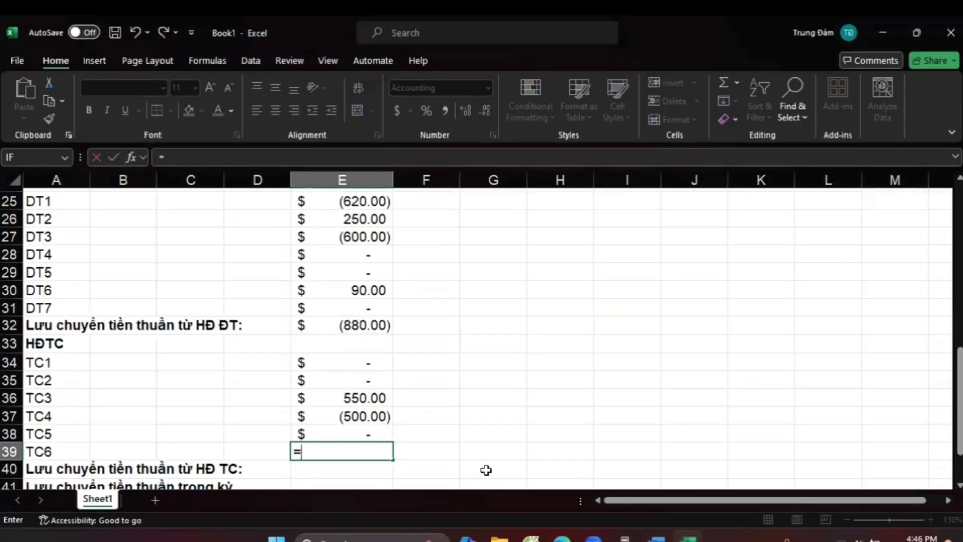
scroll(500, 451, "up", 8)
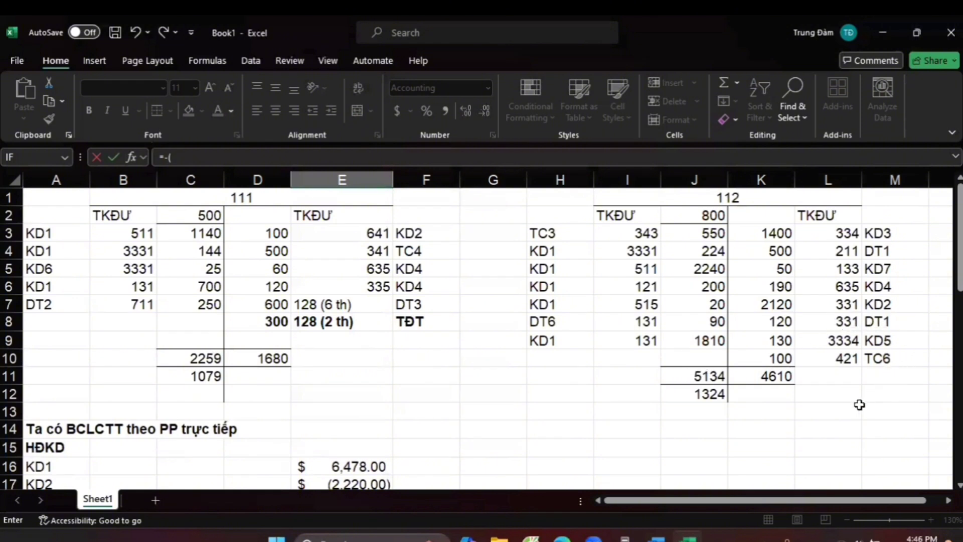
left_click(775, 358)
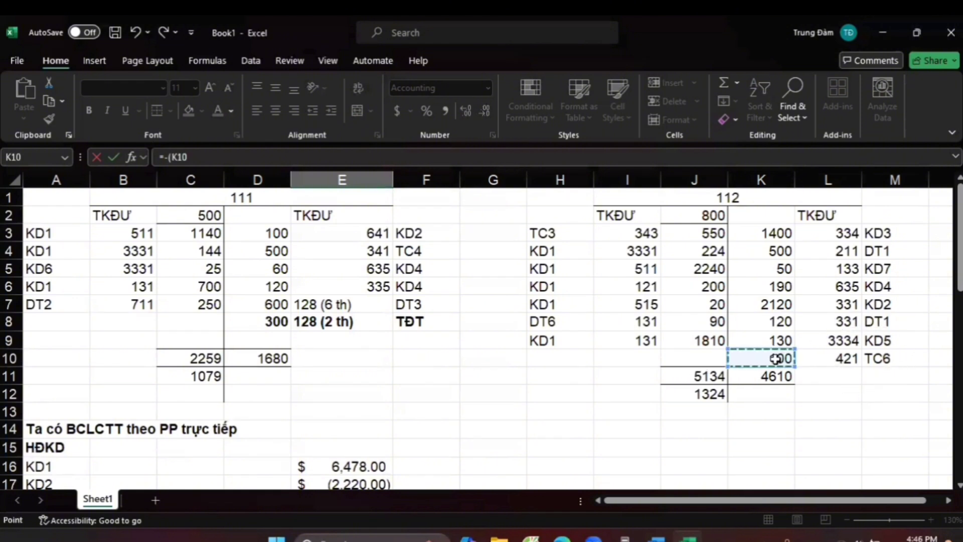
scroll(694, 434, "down", 7)
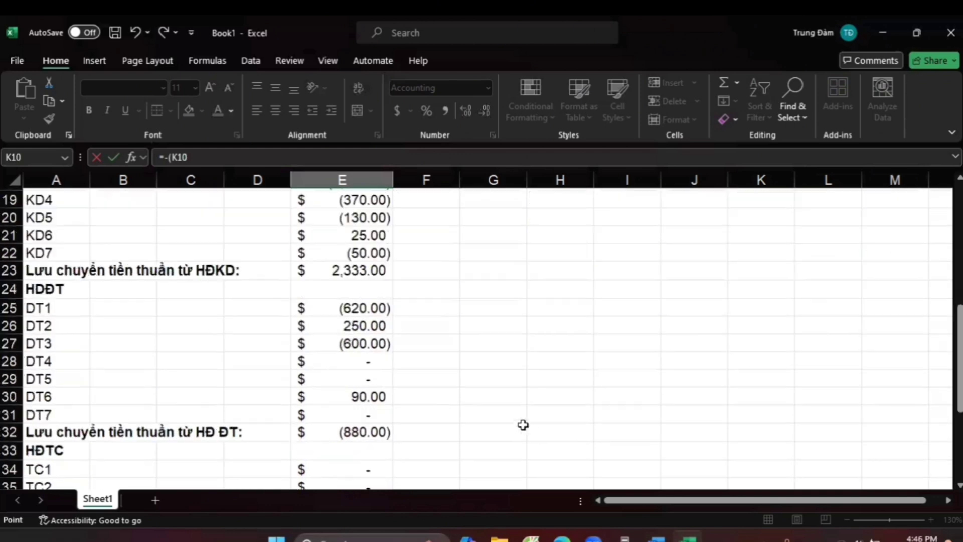
scroll(519, 436, "down", 2)
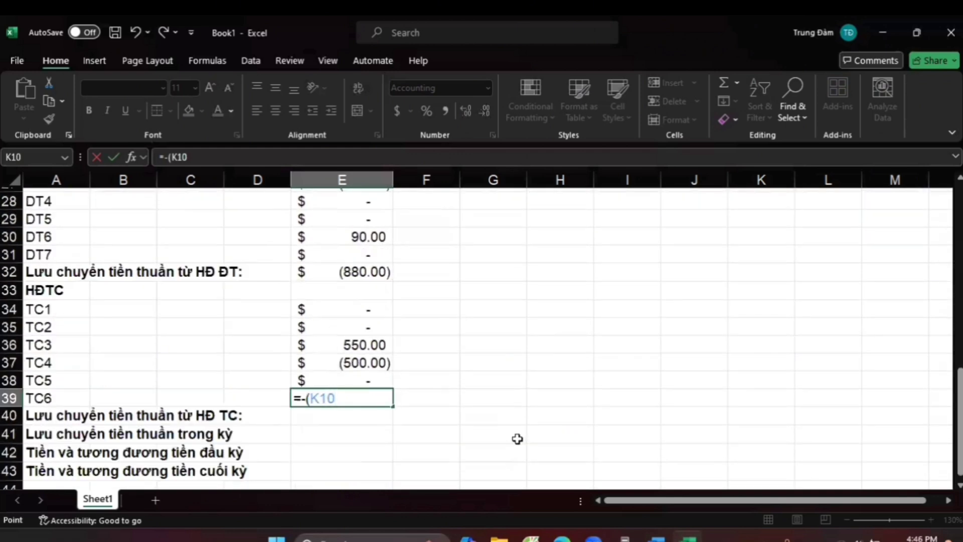
type(")")
key("Return")
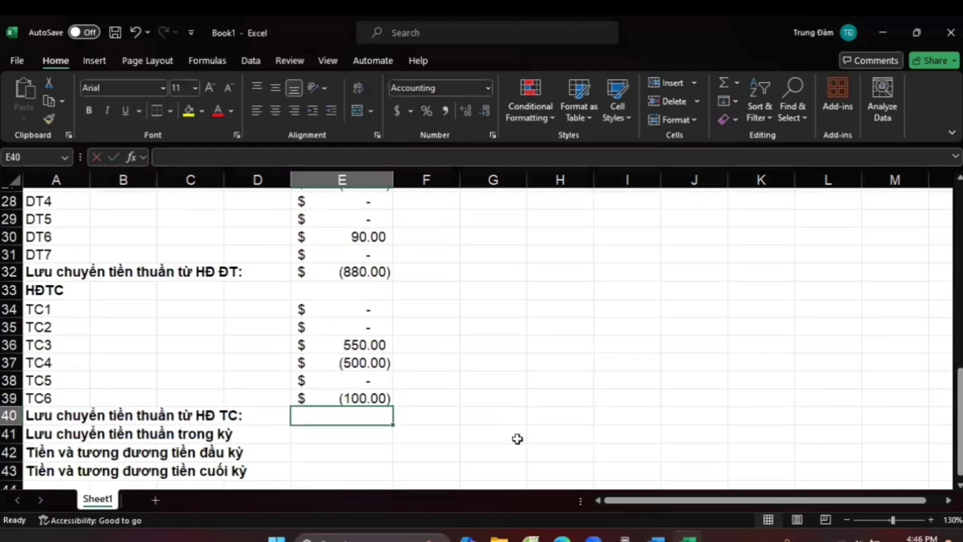
Total the financing section in cell E40 with =SUM(E34:E39)
type("=")
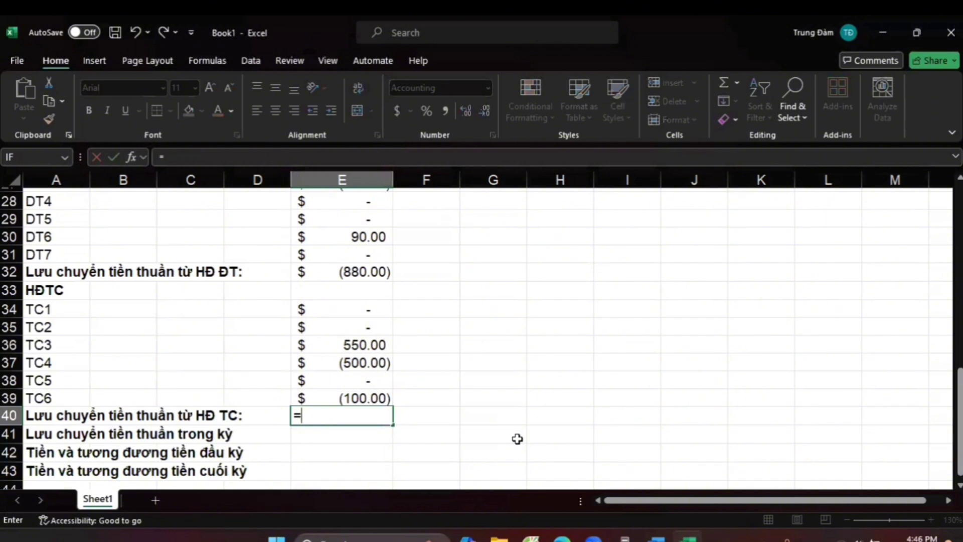
type("SUM(")
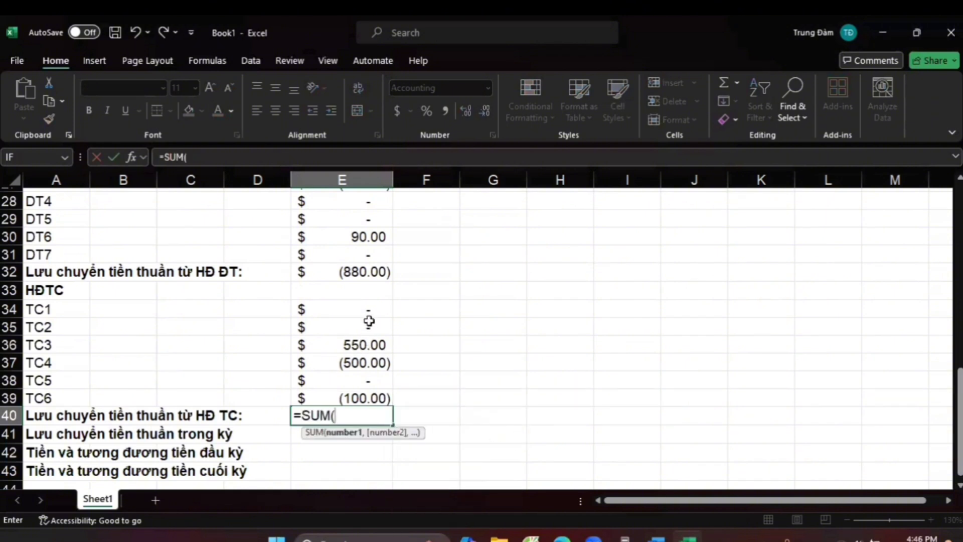
left_click_drag(368, 313, 360, 398)
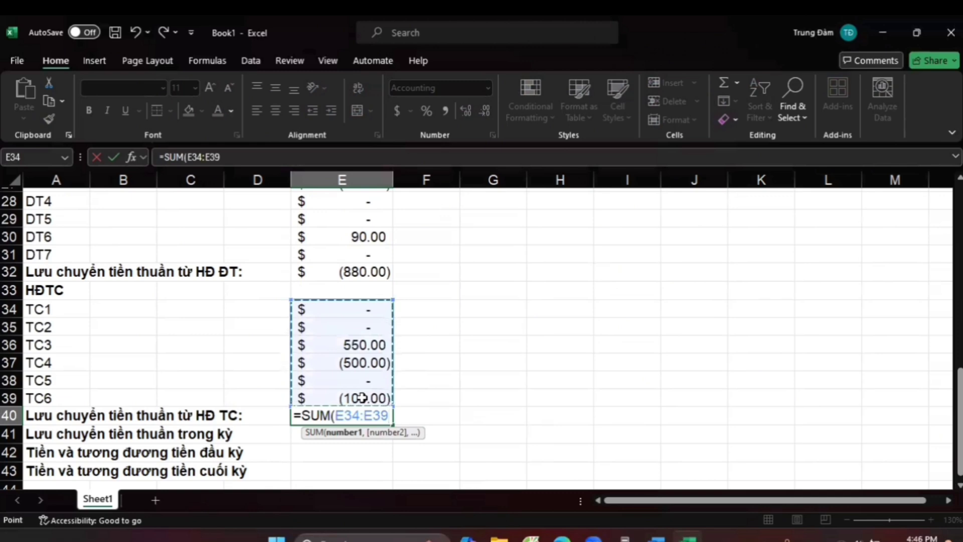
type(")")
key("Return")
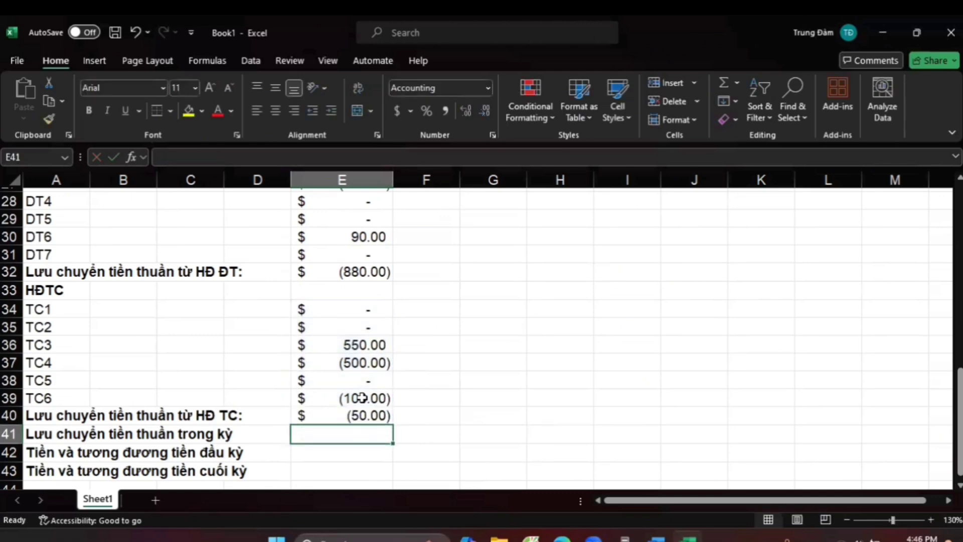
Remove both decimal places from the cash flow amounts in cells E16 to E40, and look over the reformatted statement
left_click_drag(350, 416, 347, 323)
left_click(489, 106)
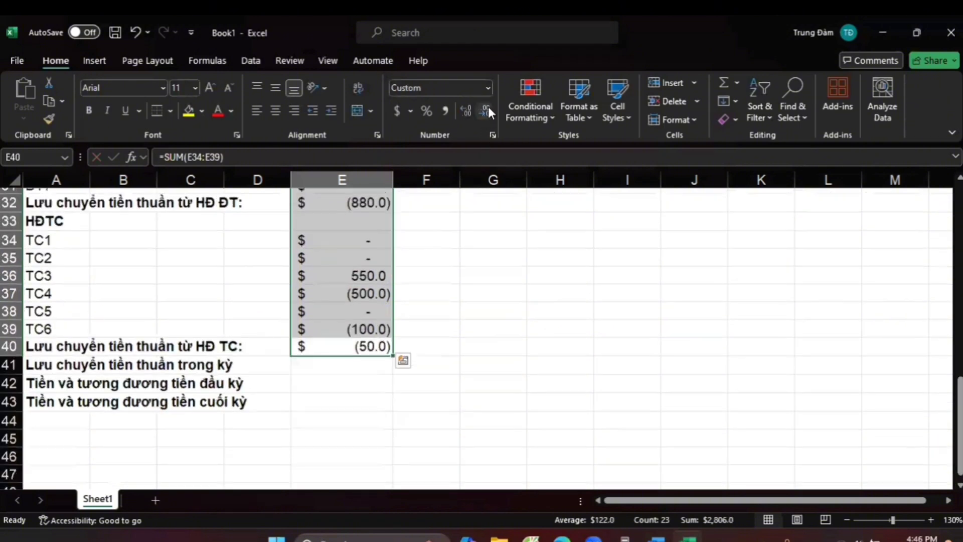
left_click(484, 110)
left_click(465, 319)
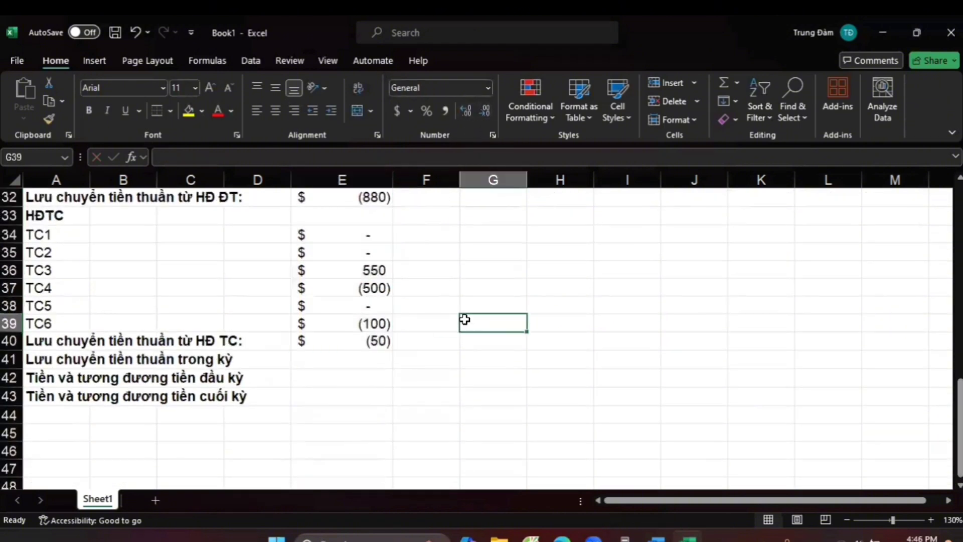
scroll(426, 350, "up", 7)
scroll(428, 353, "down", 7)
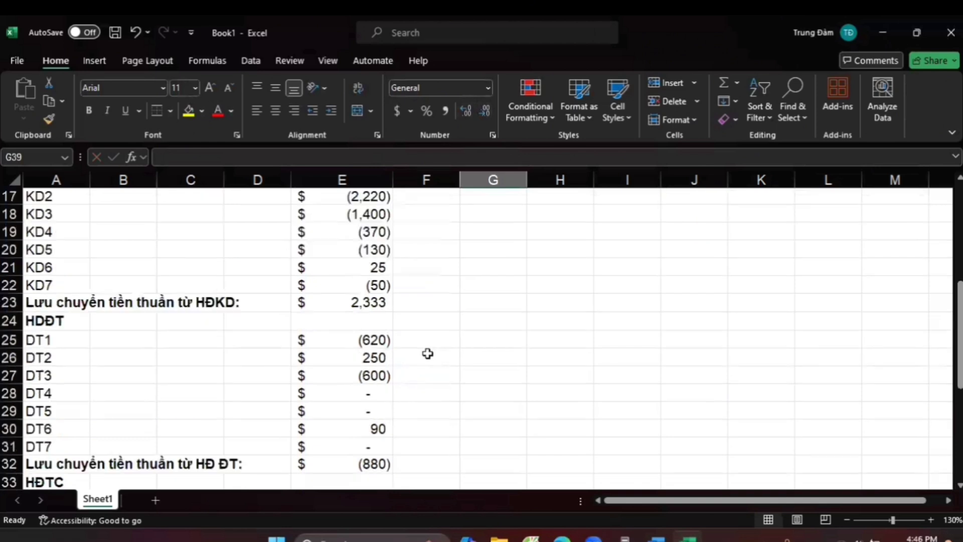
Enter the net cash flow for the period in cell E41 as =E23+E32+E40, adding the three section totals
left_click(337, 360)
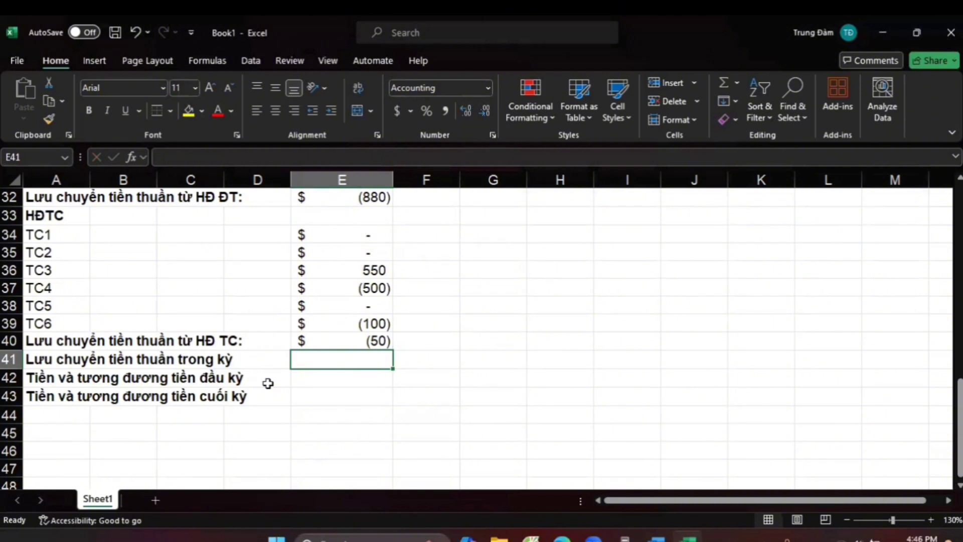
type("=")
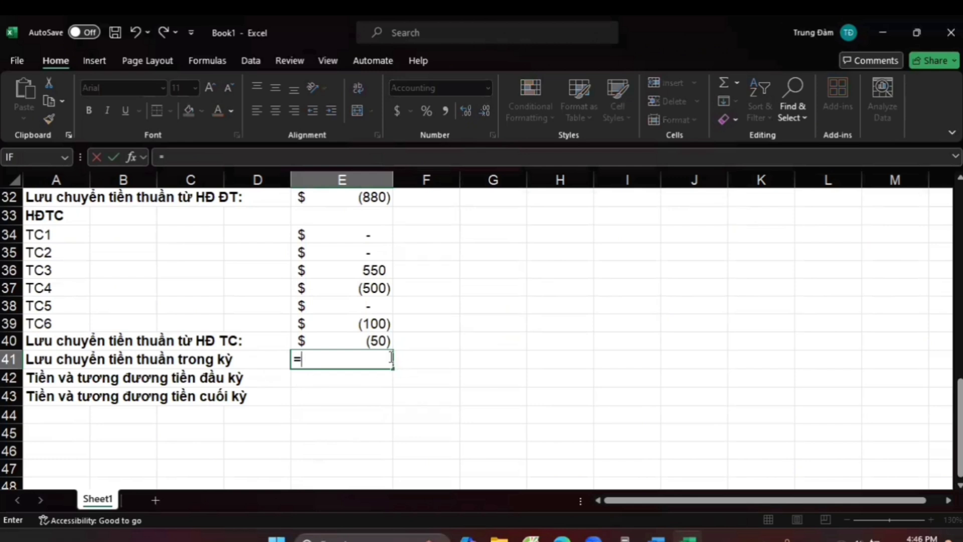
scroll(273, 350, "up", 6)
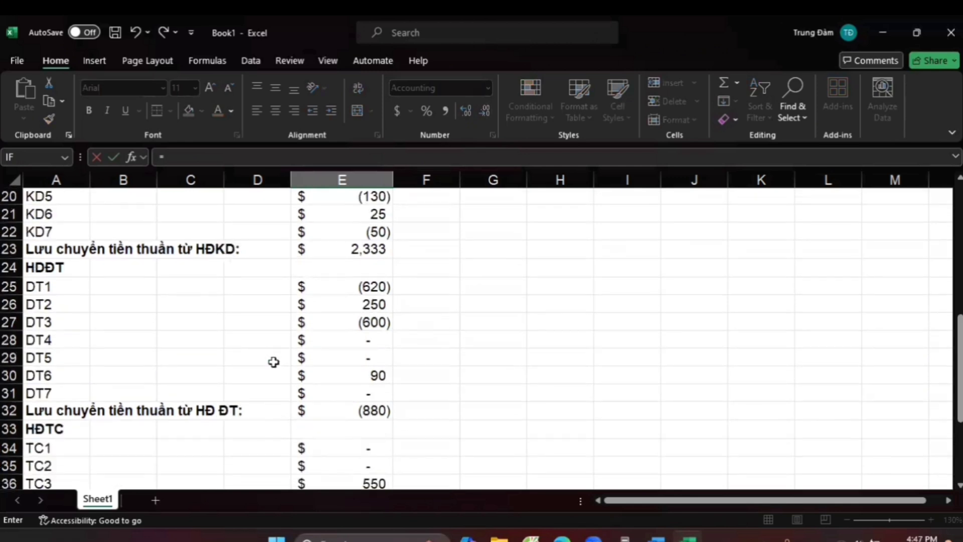
scroll(208, 372, "up", 1)
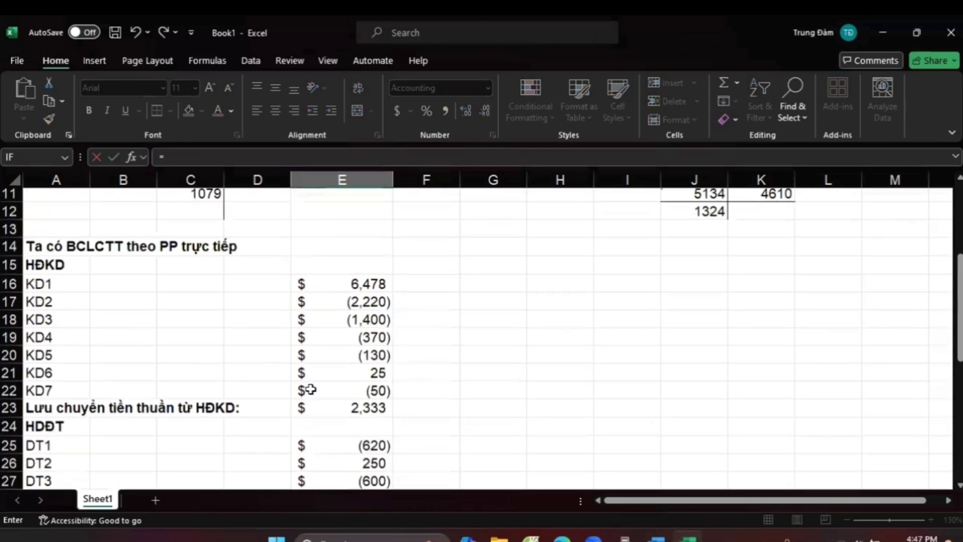
left_click(362, 408)
type("+")
scroll(321, 396, "down", 4)
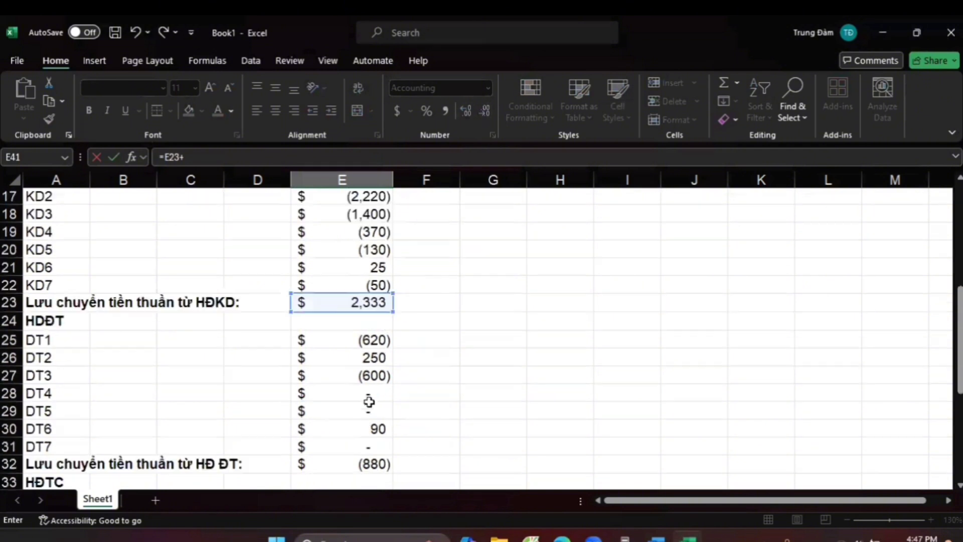
left_click(361, 356)
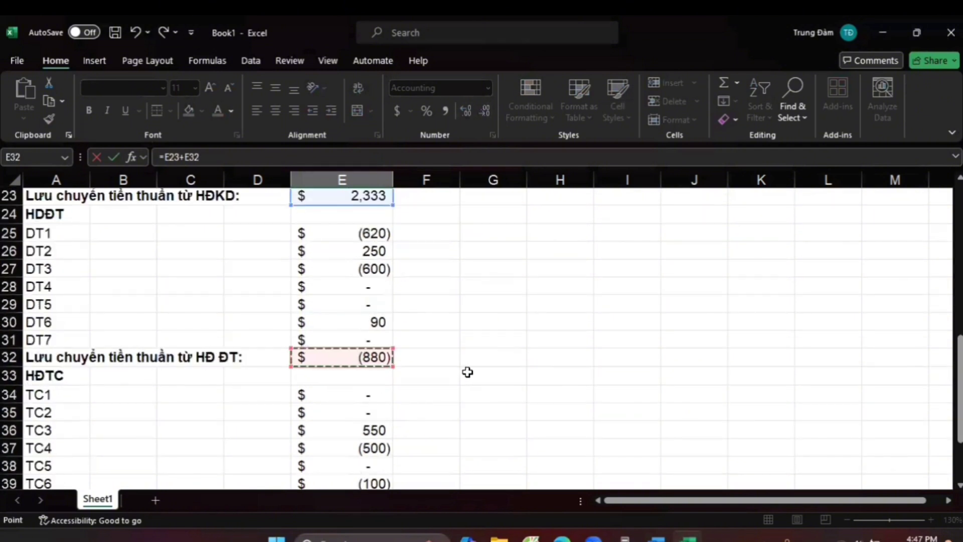
type("+")
scroll(471, 375, "down", 2)
left_click(371, 394)
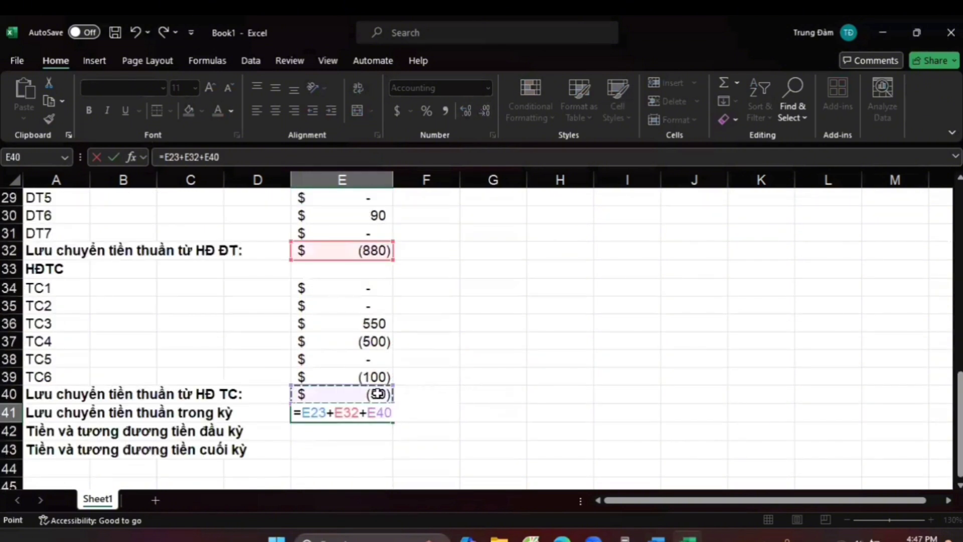
key("Return")
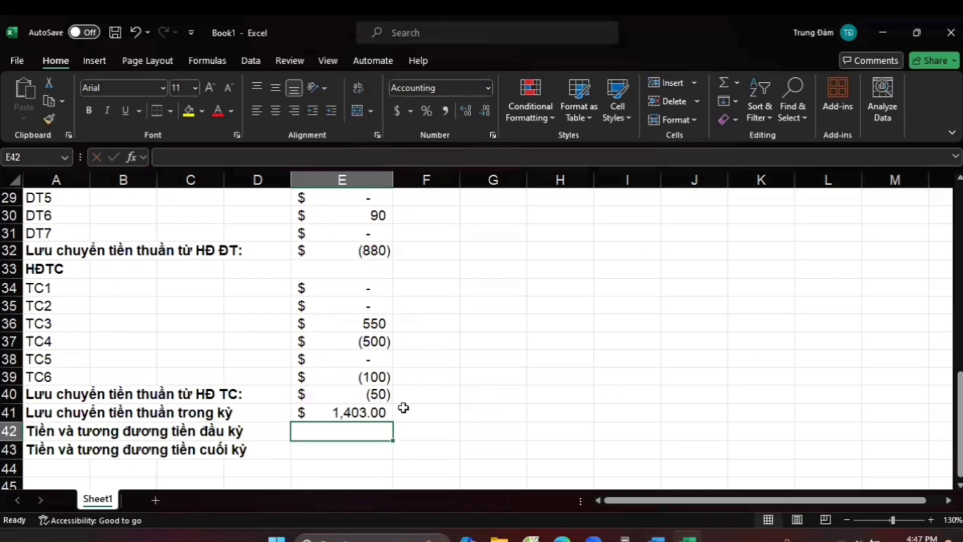
Format the net cash flow for the period in cell E41 without decimal places
left_click(378, 414)
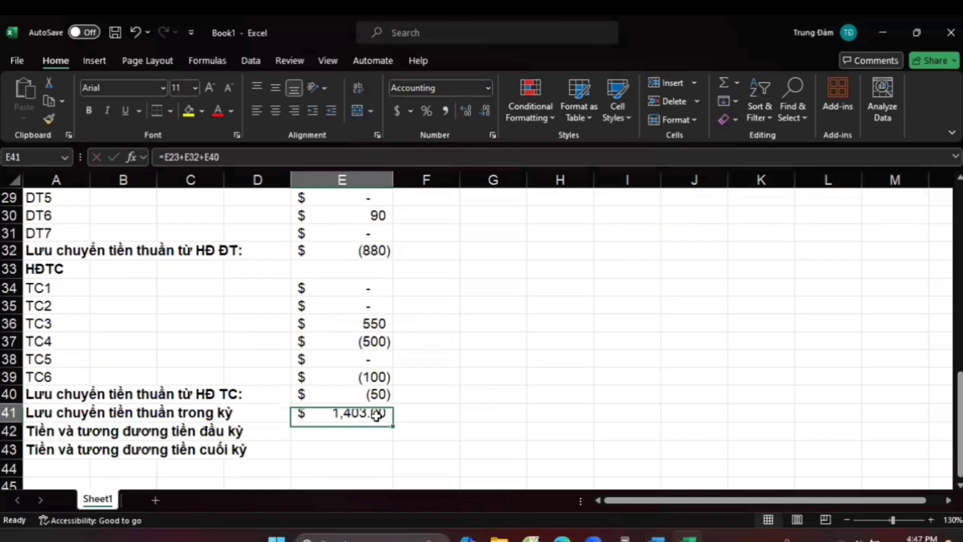
left_click(485, 112)
left_click(485, 112)
Enter the opening cash and cash equivalents in cell E42 as =C2+J2, the opening balances of accounts 111 and 112
left_click(392, 425)
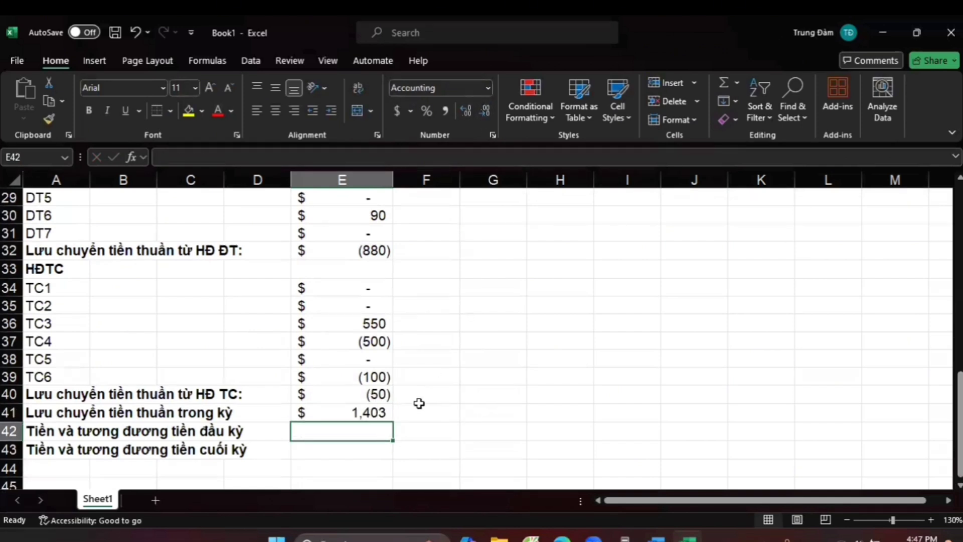
scroll(417, 402, "down", 3)
scroll(396, 336, "up", 1)
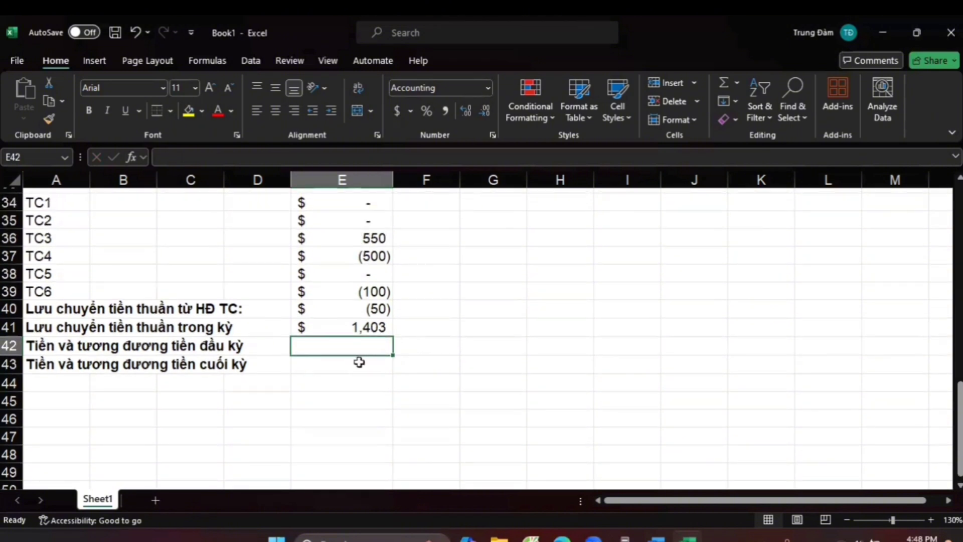
type("=")
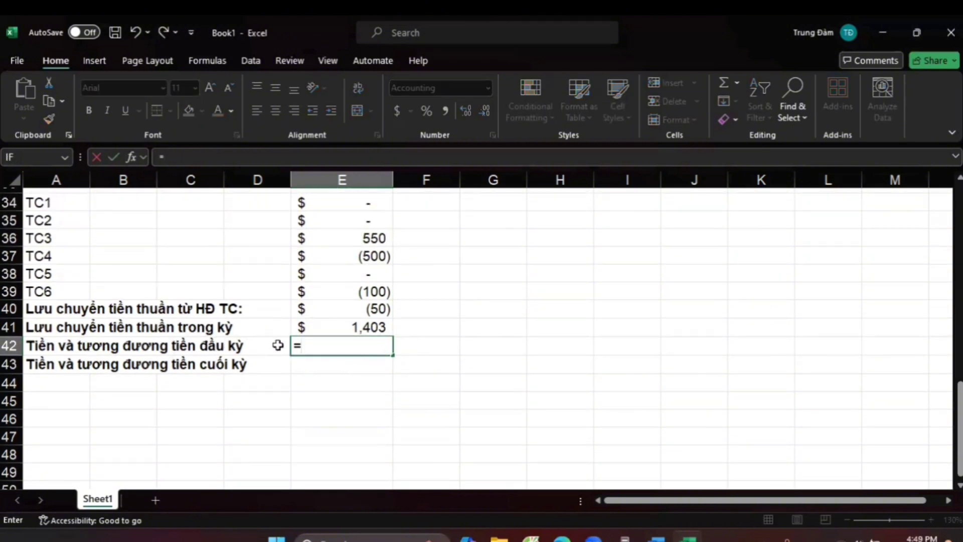
scroll(278, 345, "up", 9)
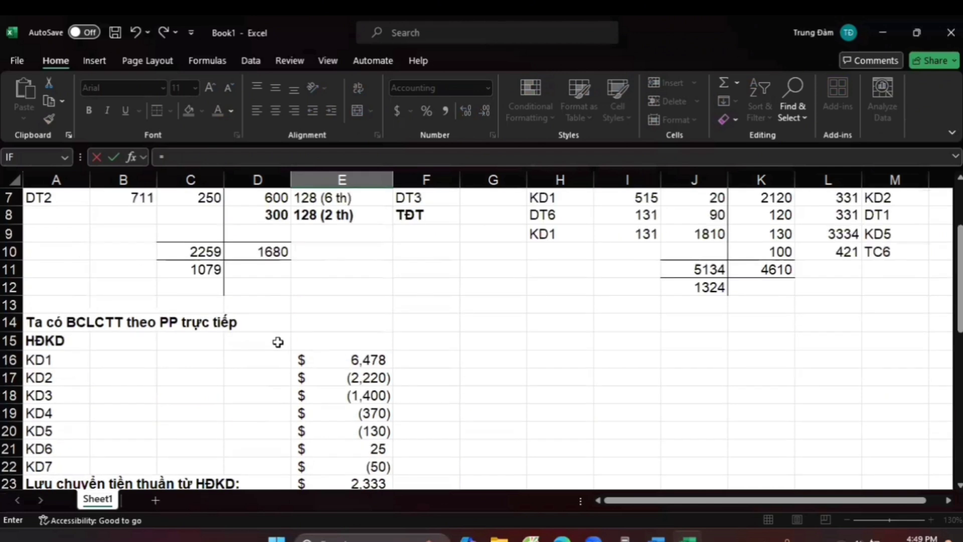
scroll(278, 341, "up", 2)
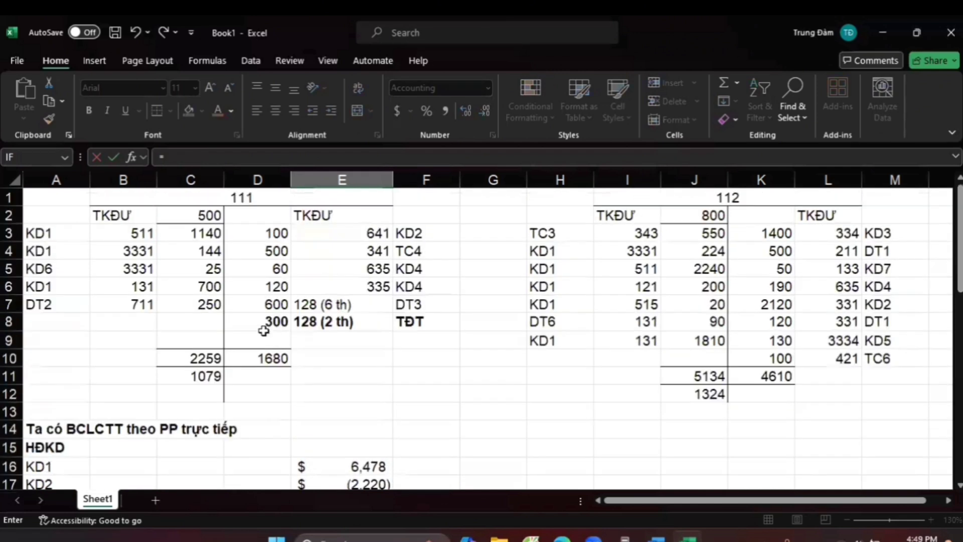
left_click(204, 218)
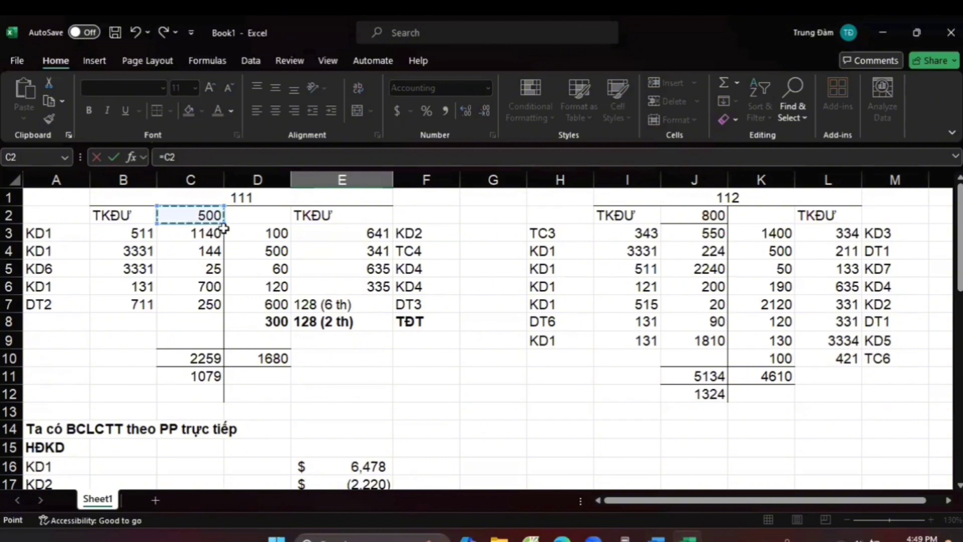
type("+")
left_click(713, 221)
key("Return")
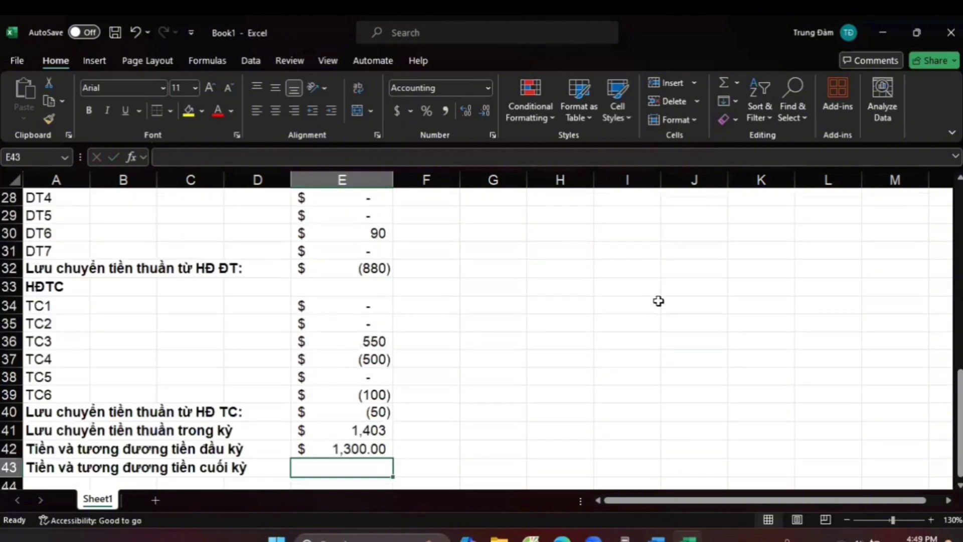
Format the opening cash amount in cell E42 without decimal places
scroll(517, 389, "down", 2)
left_click(377, 341)
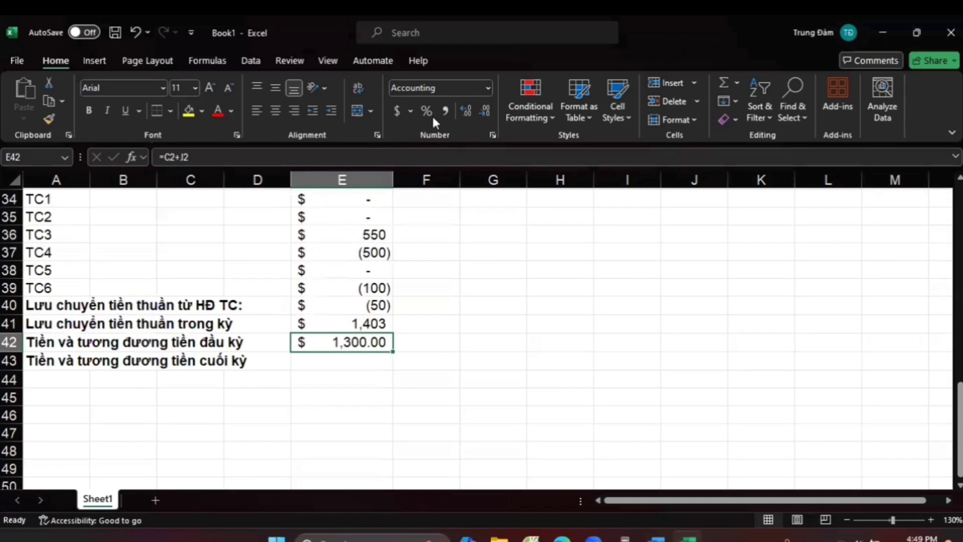
left_click(485, 112)
left_click(485, 112)
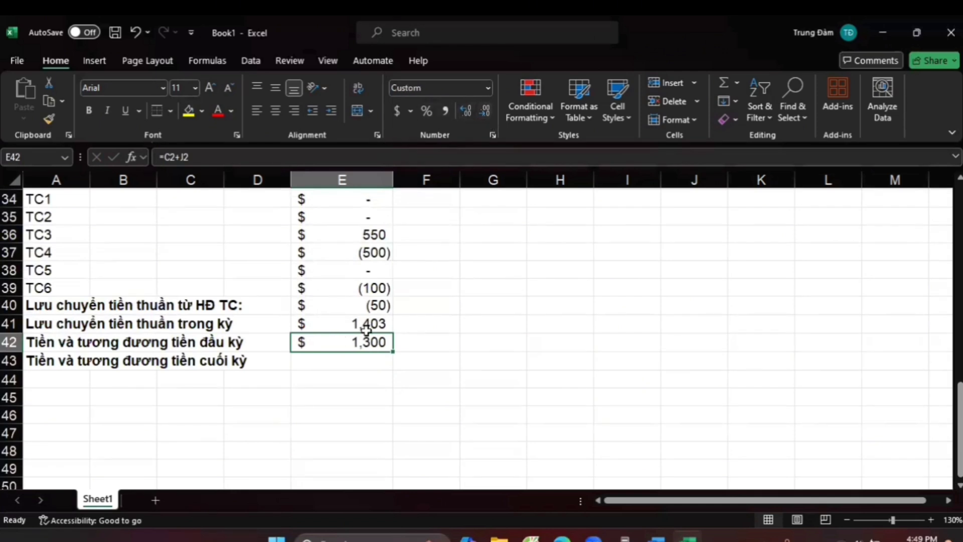
Enter the closing cash and cash equivalents in cell E43 as =E42+E41, adding opening cash and net cash flow
left_click(347, 372)
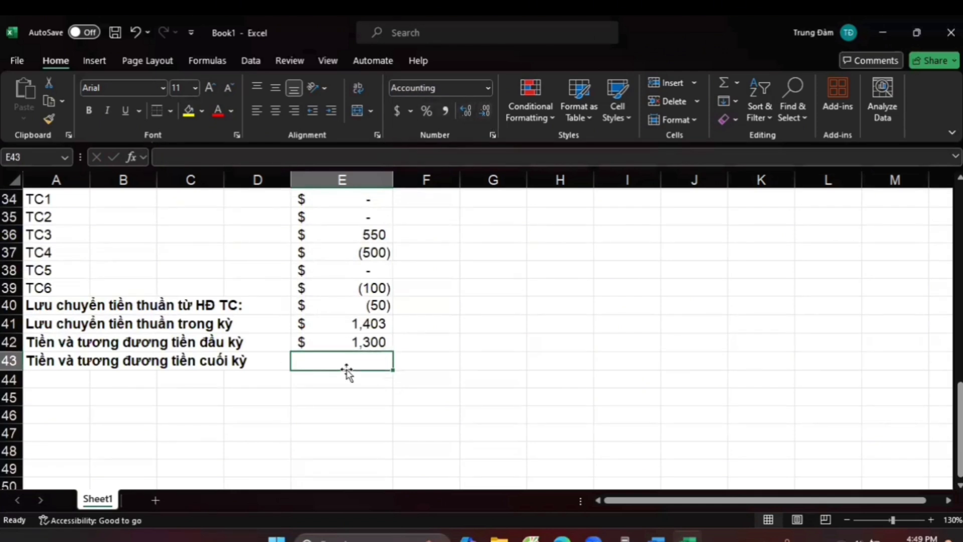
type("=")
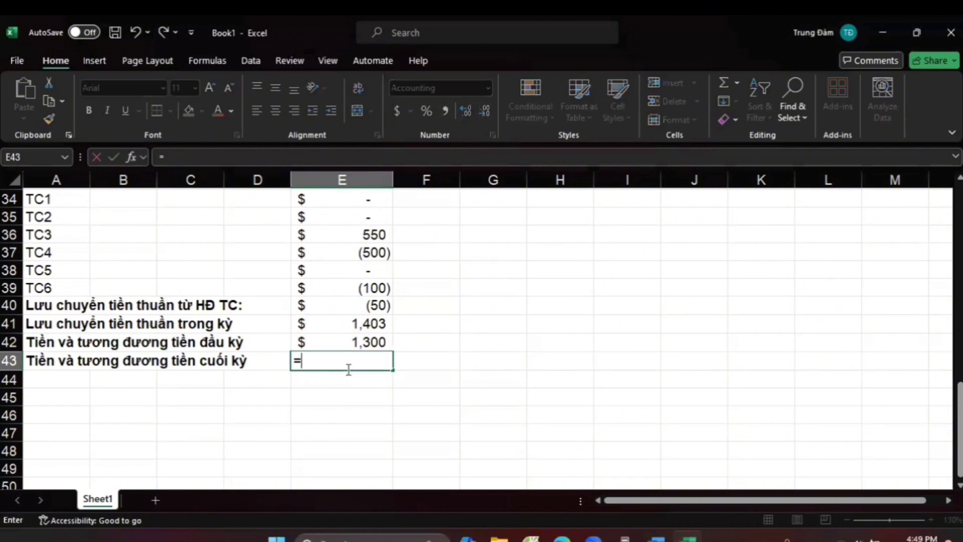
left_click(373, 343)
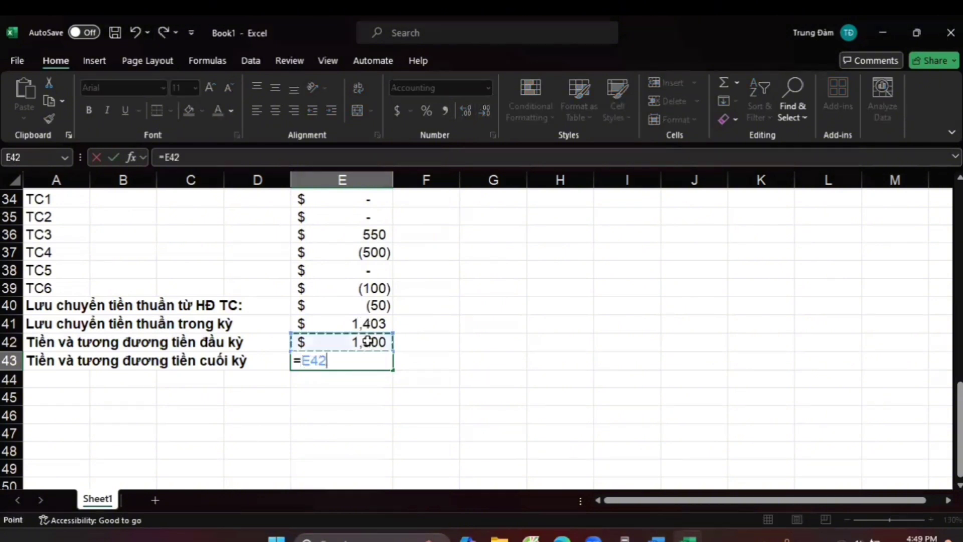
type("+")
left_click(375, 324)
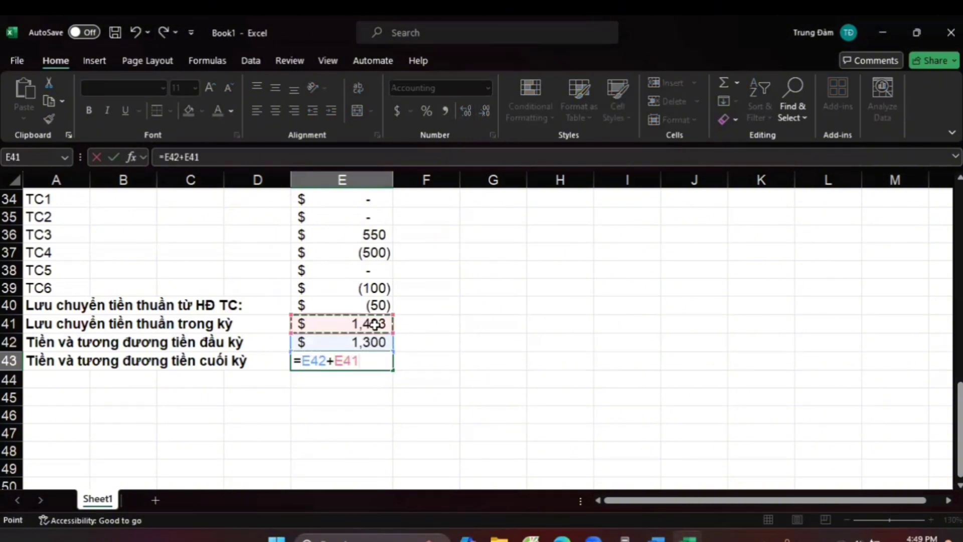
key("Return")
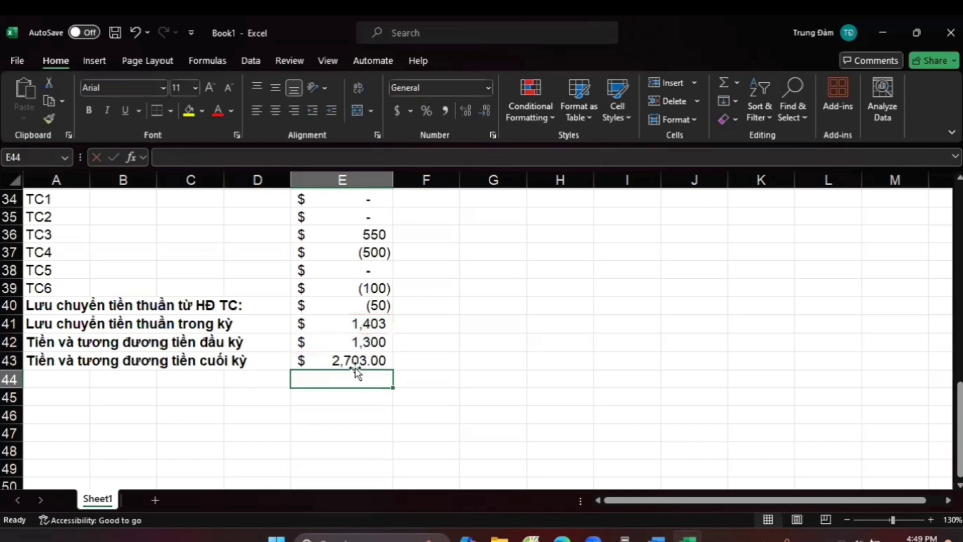
Format the closing cash amount in cell E43 without decimal places
left_click(386, 359)
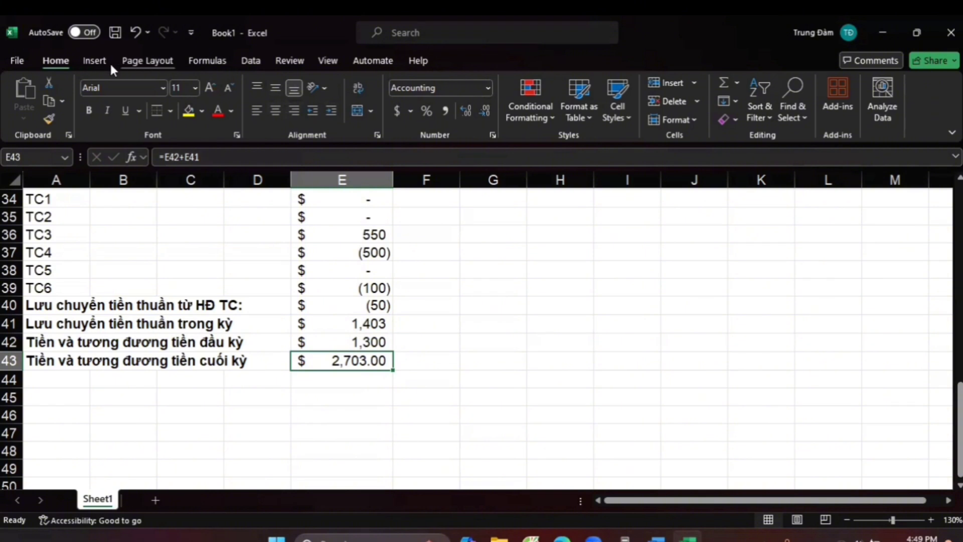
left_click(483, 112)
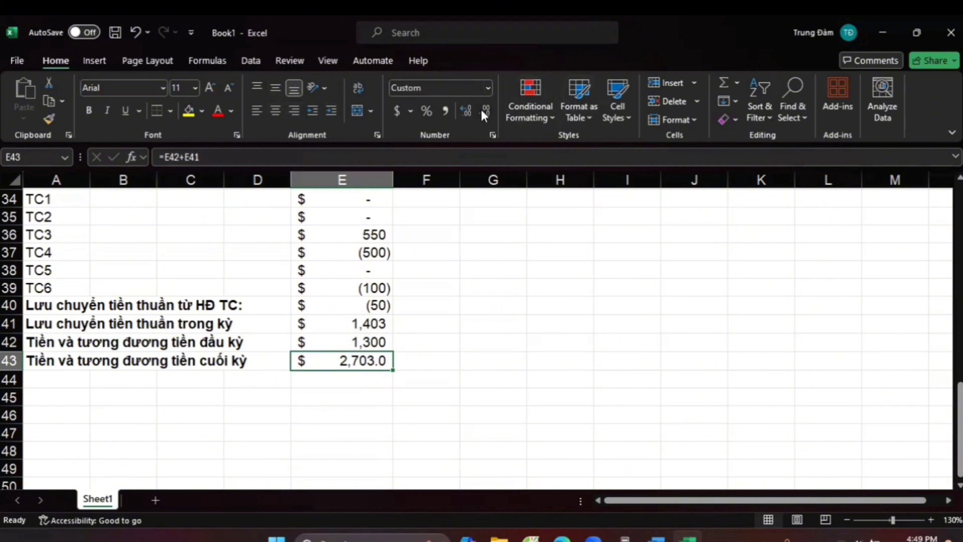
left_click(483, 112)
left_click(300, 381)
left_click(187, 397)
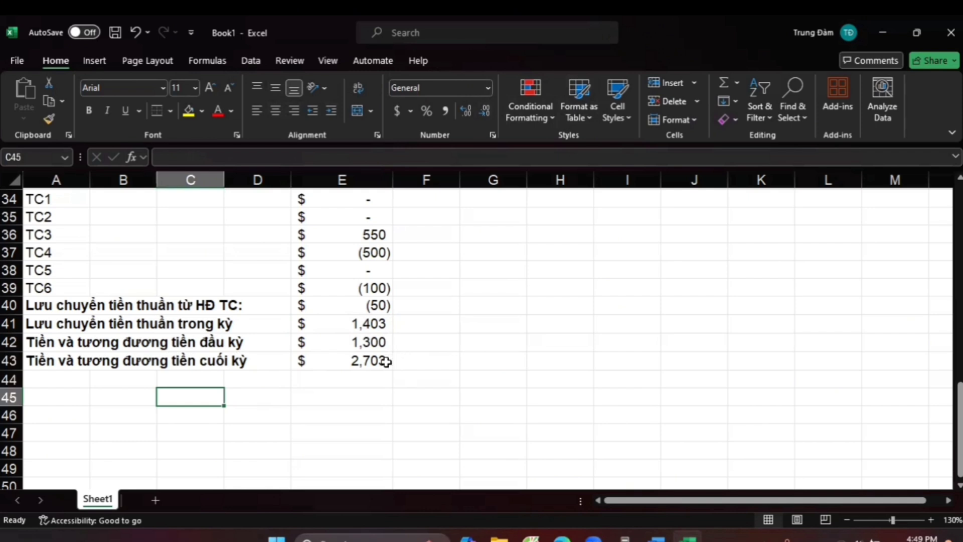
Highlight the closing cash amount in cell E43 with a yellow fill
left_click(357, 363)
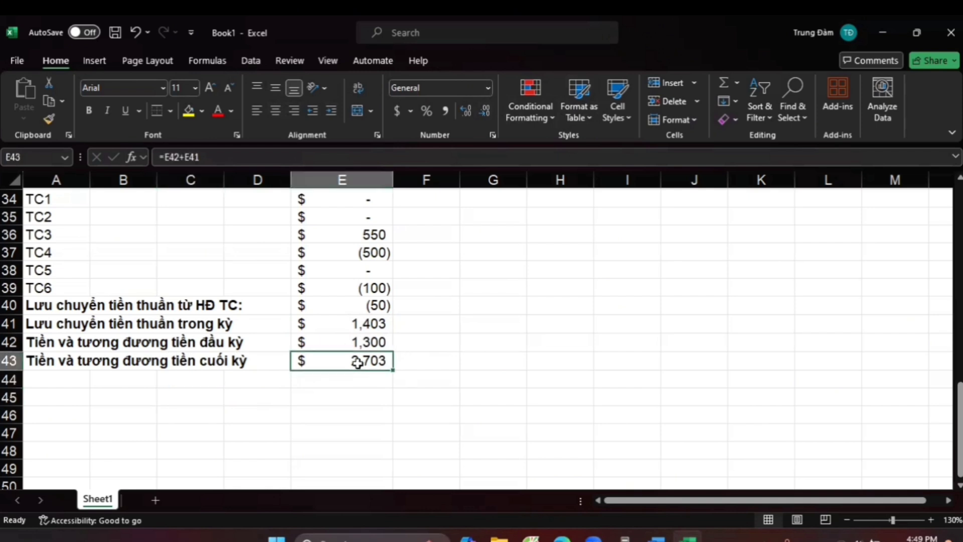
left_click(189, 111)
key("Down")
key("Down")
key("Down")
key("Down")
key("Down")
Label cells C46 and C47 below the statement as TK 111 and TK 112
left_click(205, 414)
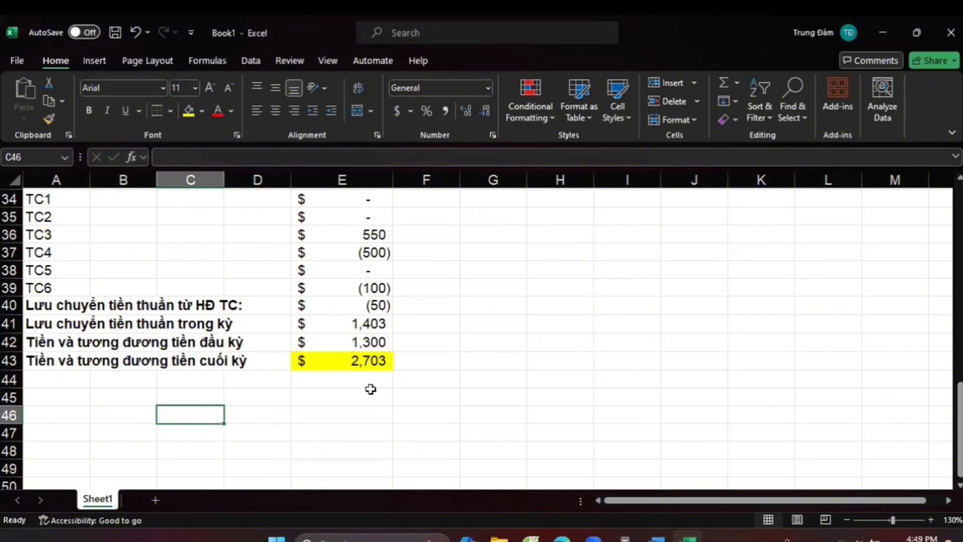
type("TK")
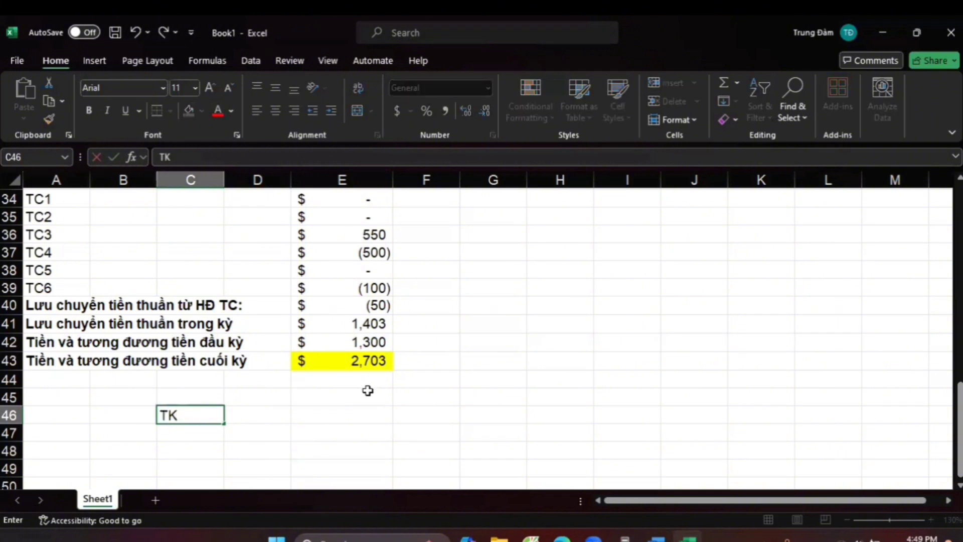
type(" 111")
key("Return")
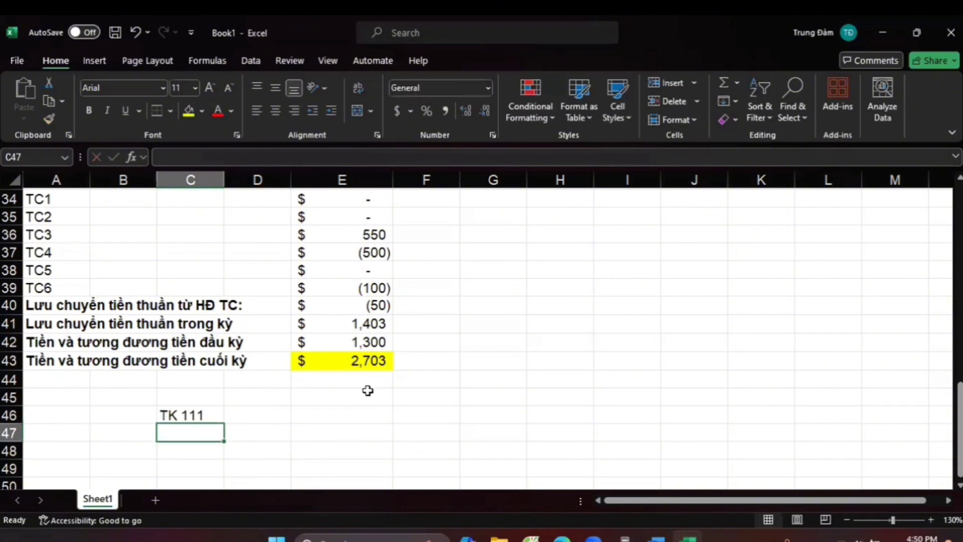
type("TK112")
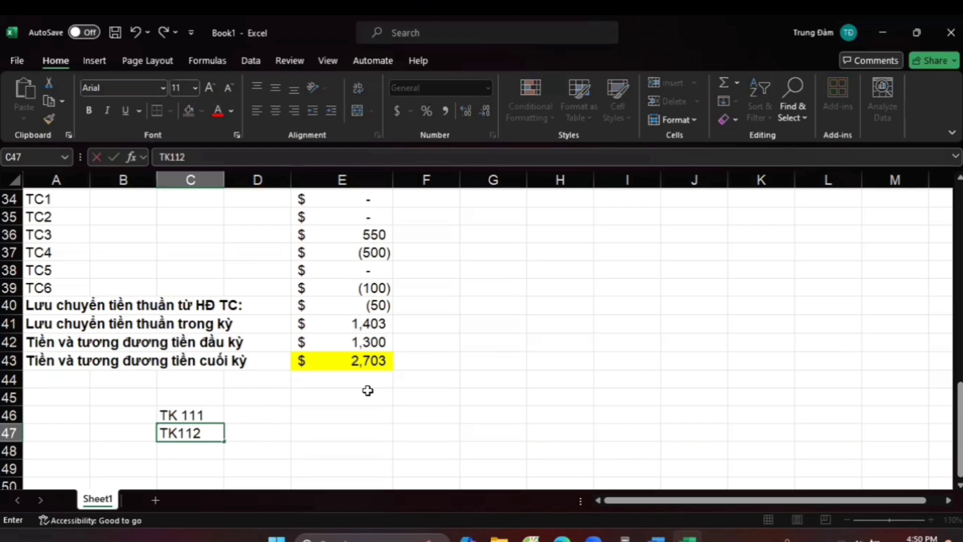
key("Left")
key("Left")
key("Right")
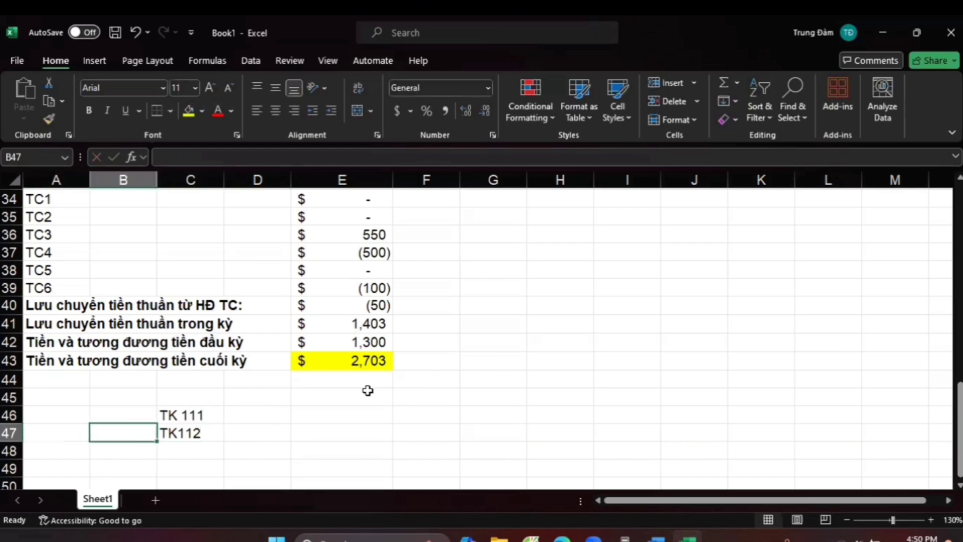
left_click(187, 436)
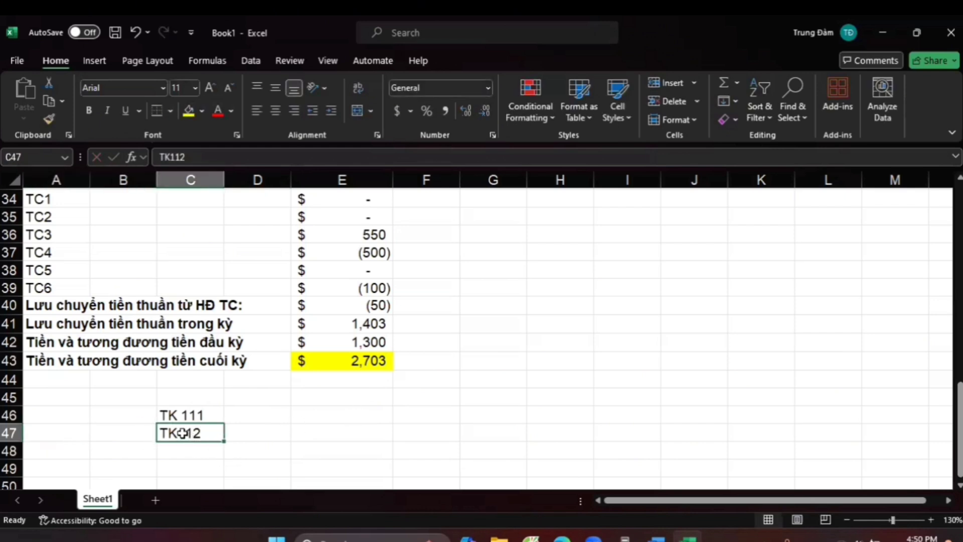
double_click(182, 433)
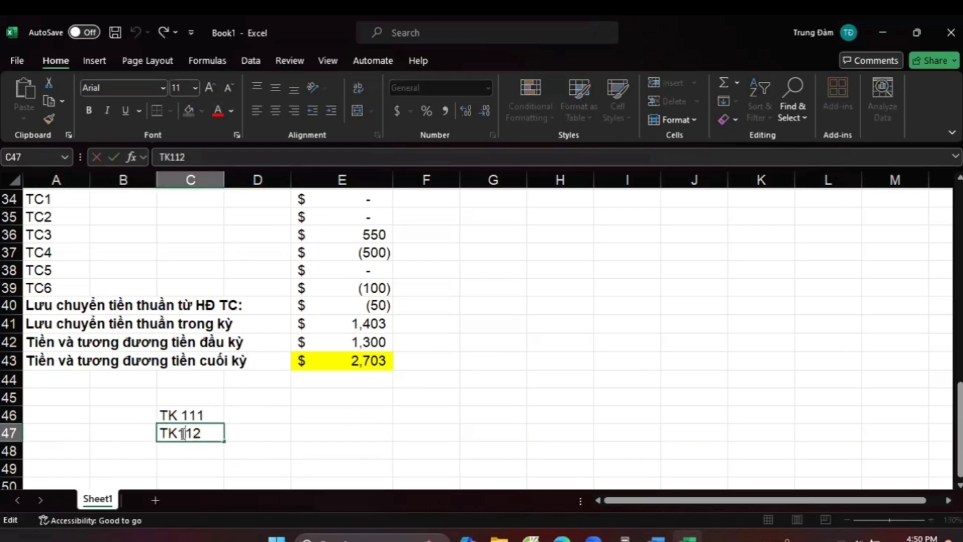
key("Return")
Link cell D46 beside TK 111 to the closing balance of account 111 with =C11
left_click(265, 415)
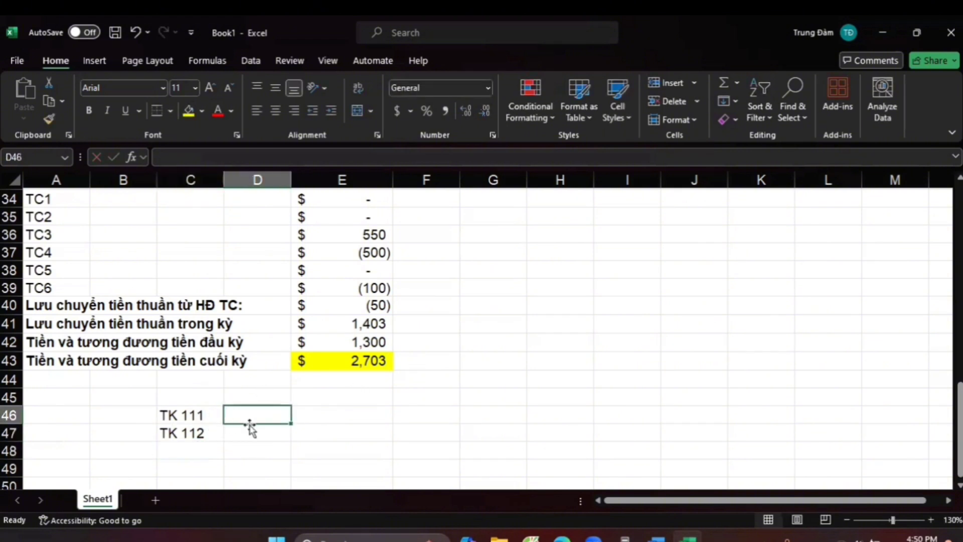
type("=")
scroll(279, 351, "up", 9)
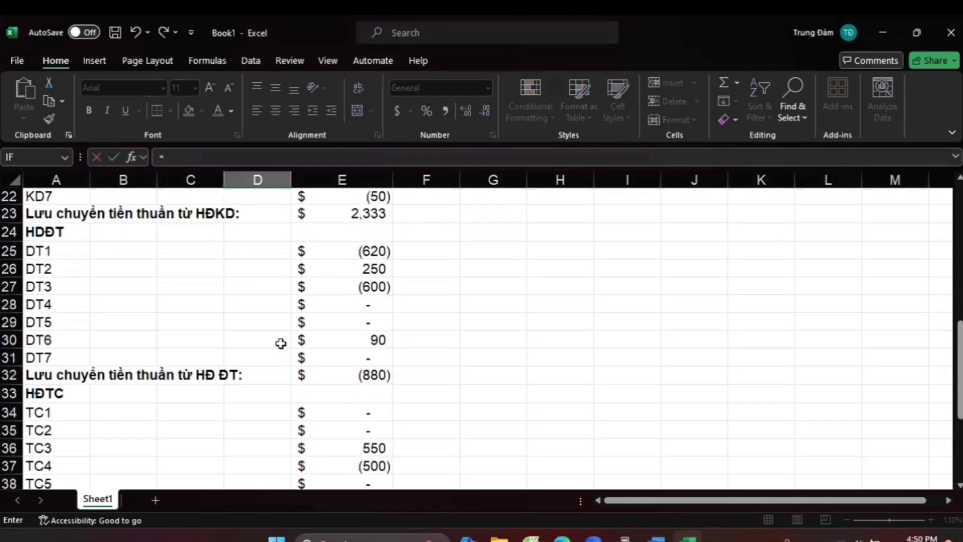
scroll(272, 365, "up", 2)
left_click(207, 371)
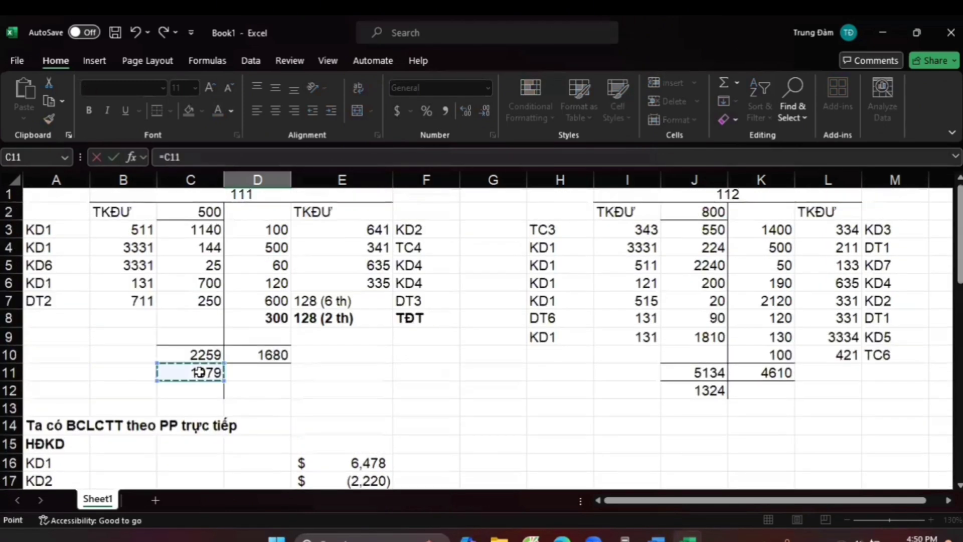
key("Return")
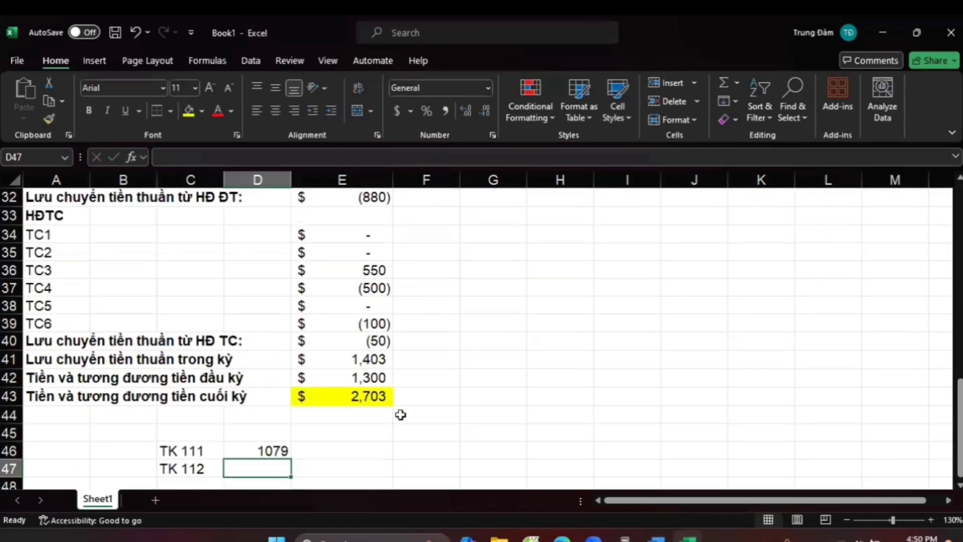
Link cell D47 beside TK 112 to the closing balance of account 112 with =J12
type("=")
scroll(524, 329, "up", 9)
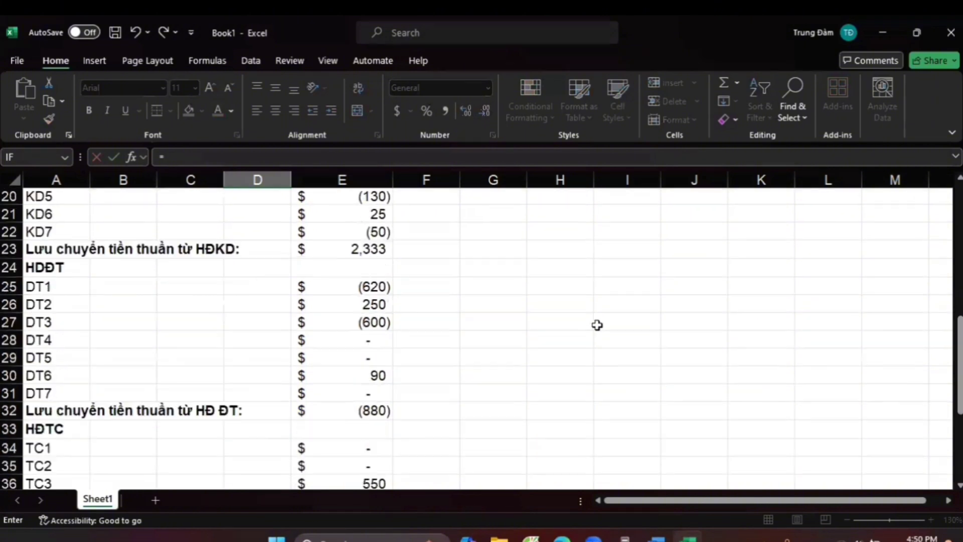
left_click(709, 321)
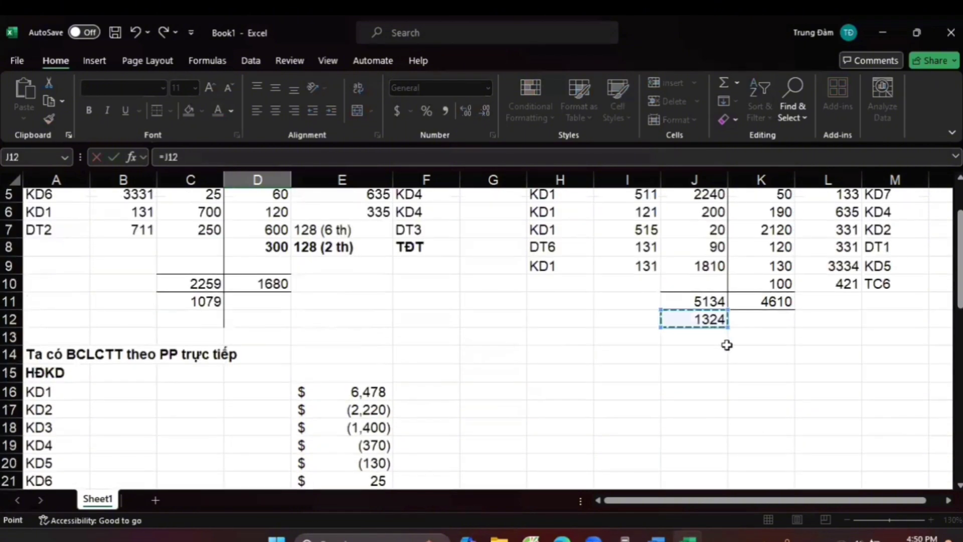
key("Return")
scroll(596, 403, "down", 1)
Label cell C49 as Tổng and total the balances in cell D49 with =SUM(D46:D48)
left_click(191, 433)
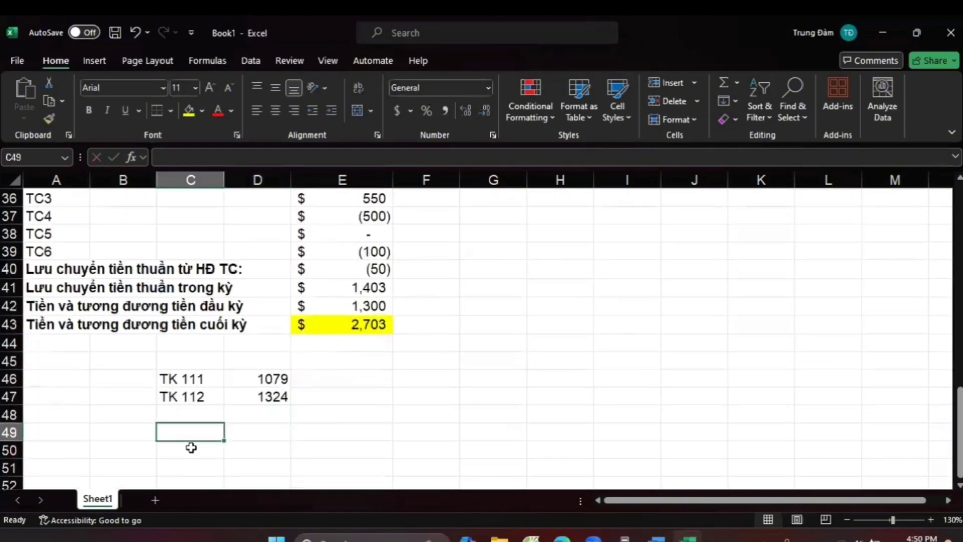
type("Tôntg")
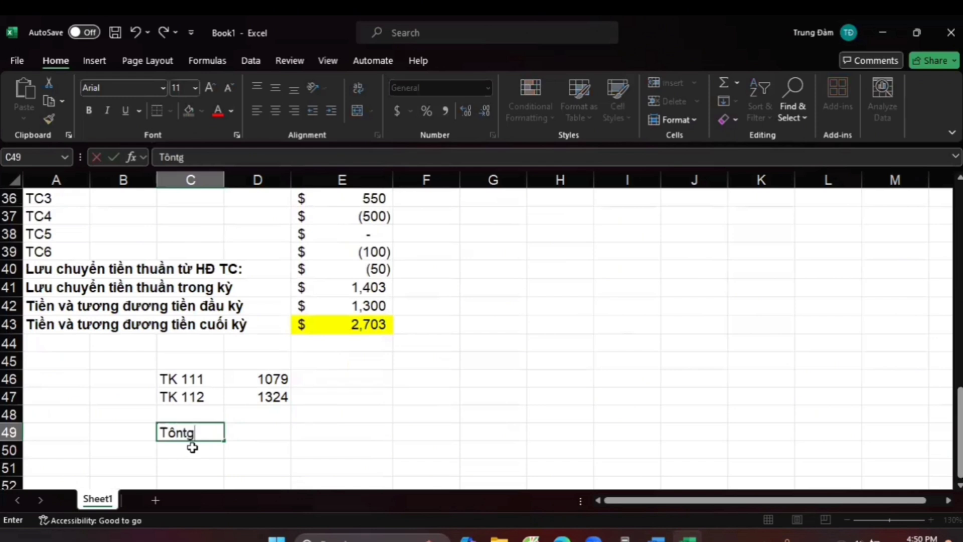
key("Tab")
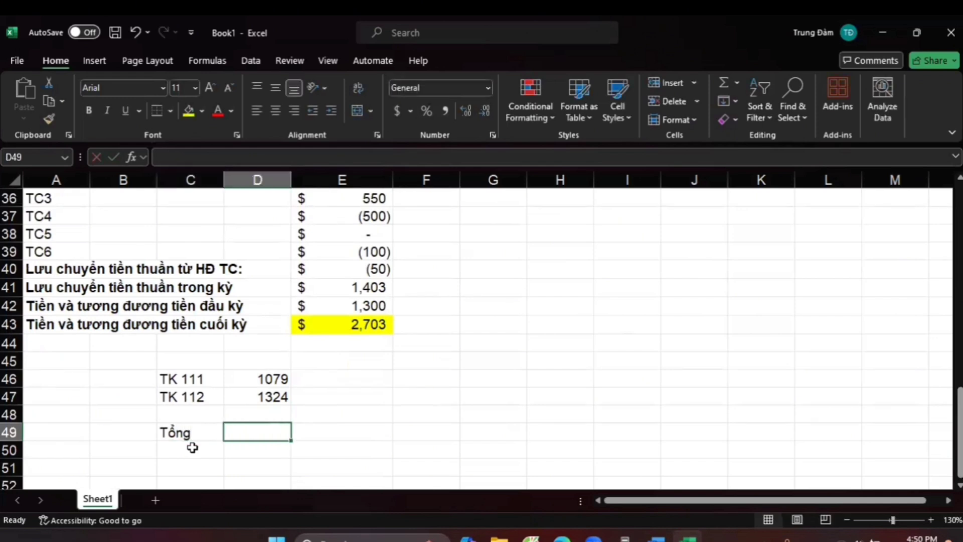
type("=")
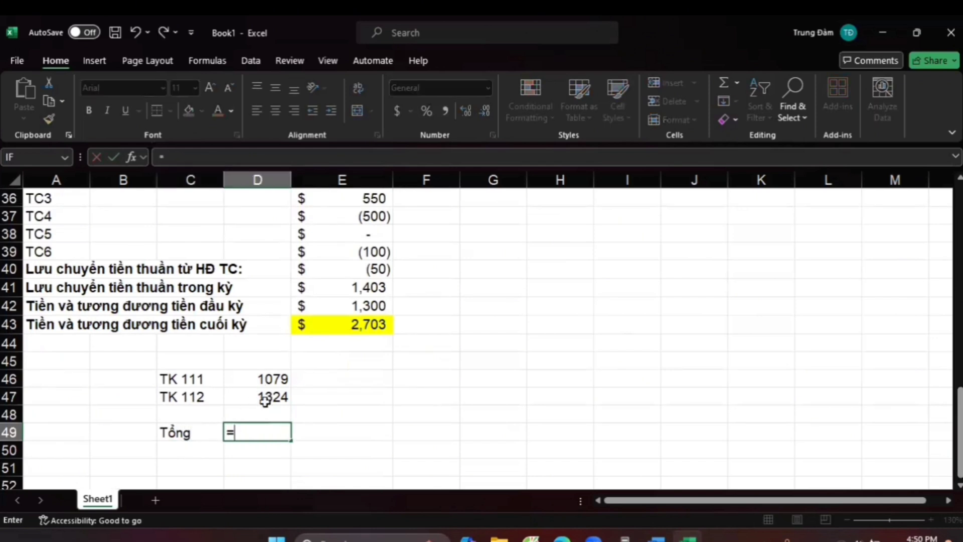
type("SUM(")
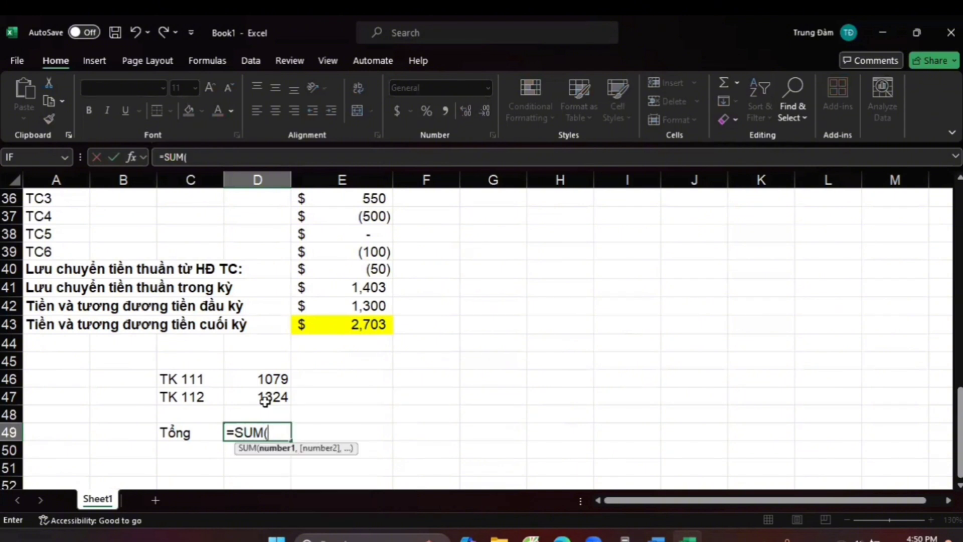
left_click_drag(279, 378, 271, 419)
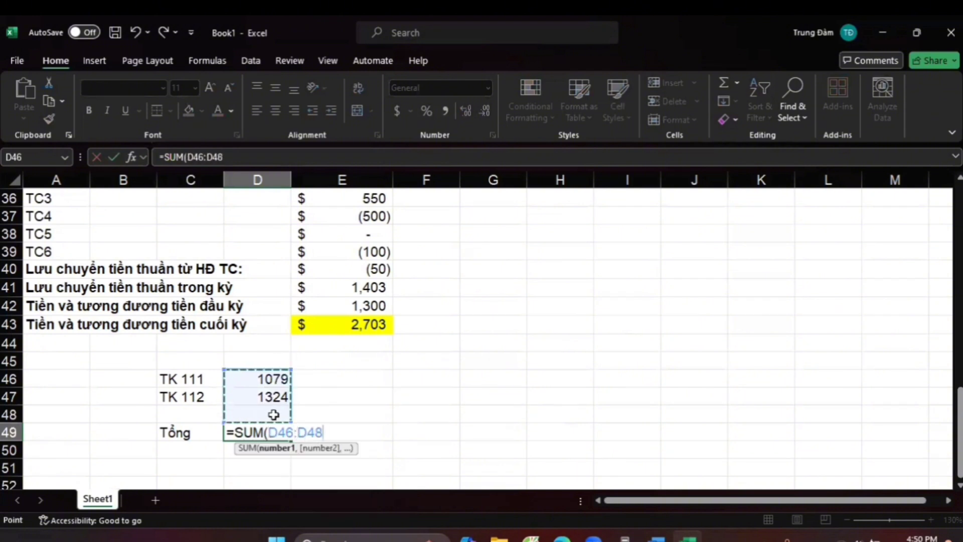
key("Return")
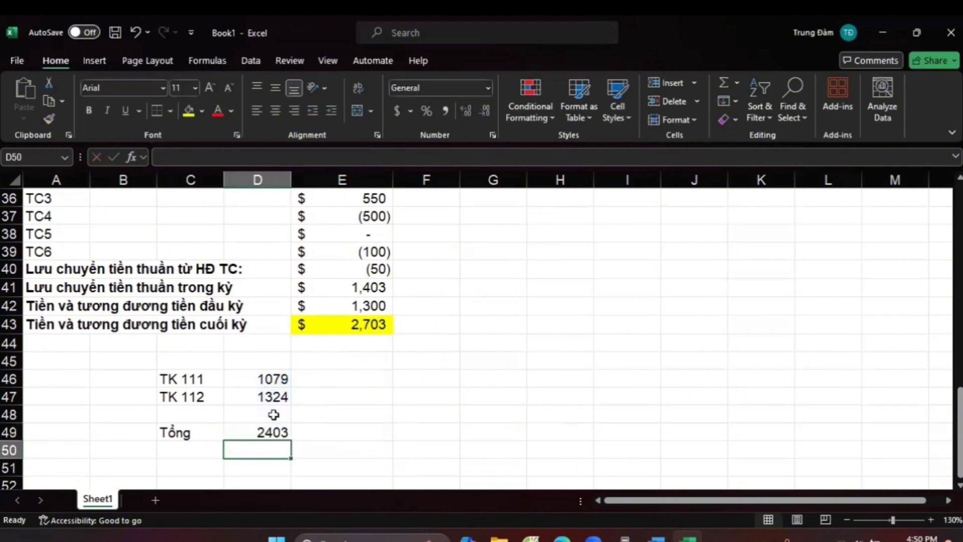
Label cell C48, between TK 112 and the total, as Tương đương tiền
left_click(254, 434)
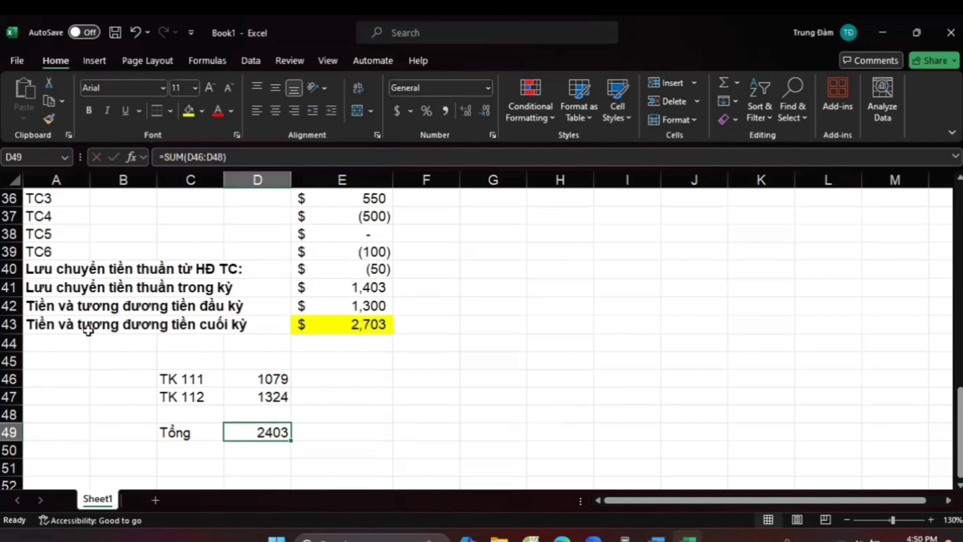
left_click(182, 415)
type("T")
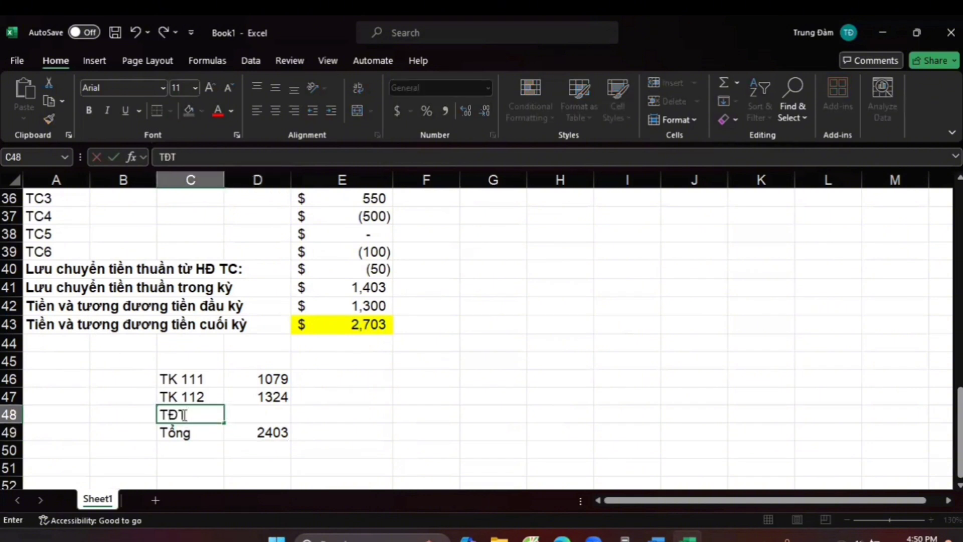
type("ĐT")
key("BackSpace")
key("BackSpace")
type("uơi")
key("BackSpace")
key("BackSpace")
key("BackSpace")
type("ương")
type(" tư")
key("BackSpace")
key("BackSpace")
type("d")
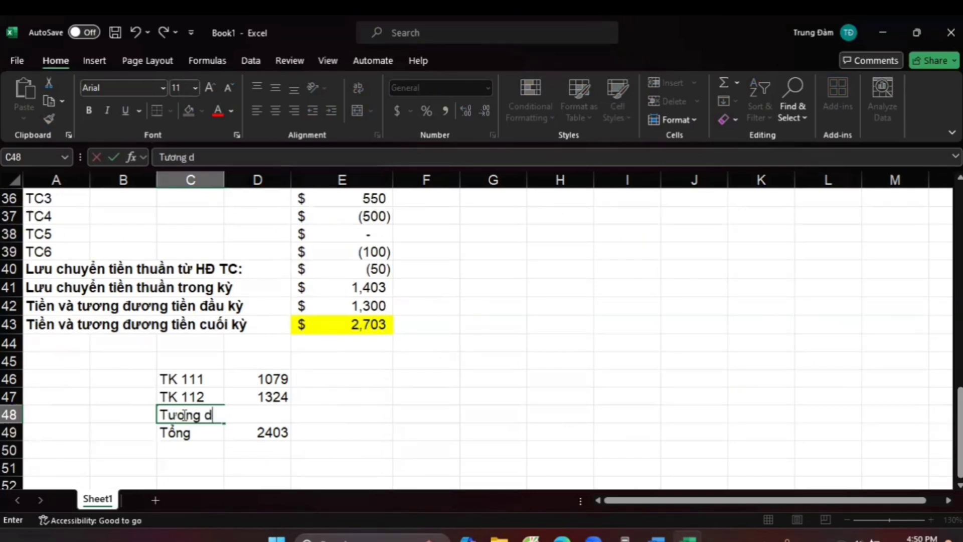
key("BackSpace")
type("đương tiền")
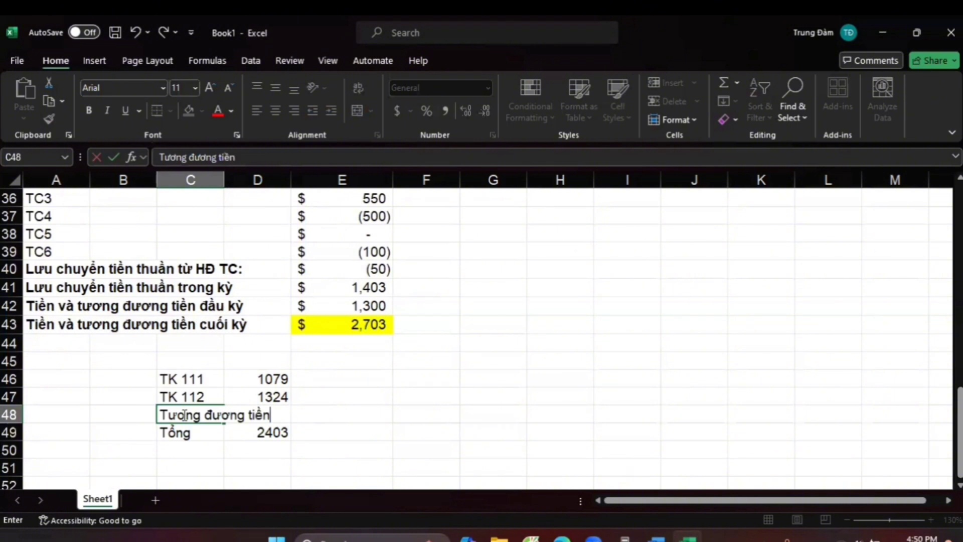
left_click(381, 484)
Right-align the Tương đương tiền label in cell C48 so that D48 beside it stays clear
left_click(186, 417)
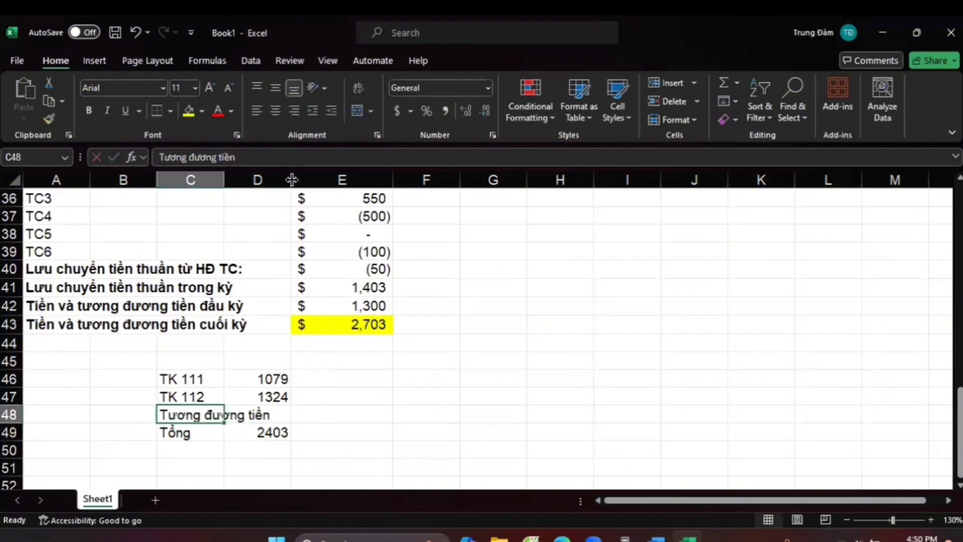
left_click(295, 111)
left_click(286, 416)
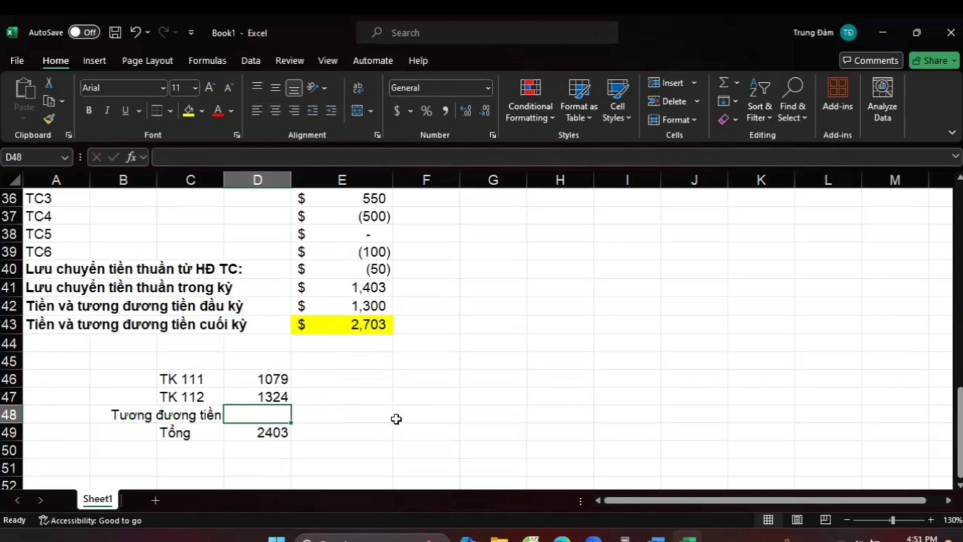
Link cell D48 beside Tương đương tiền to the 2-month deposit amount in account 111 with =D8
type("=")
scroll(420, 327, "up", 7)
scroll(394, 337, "up", 5)
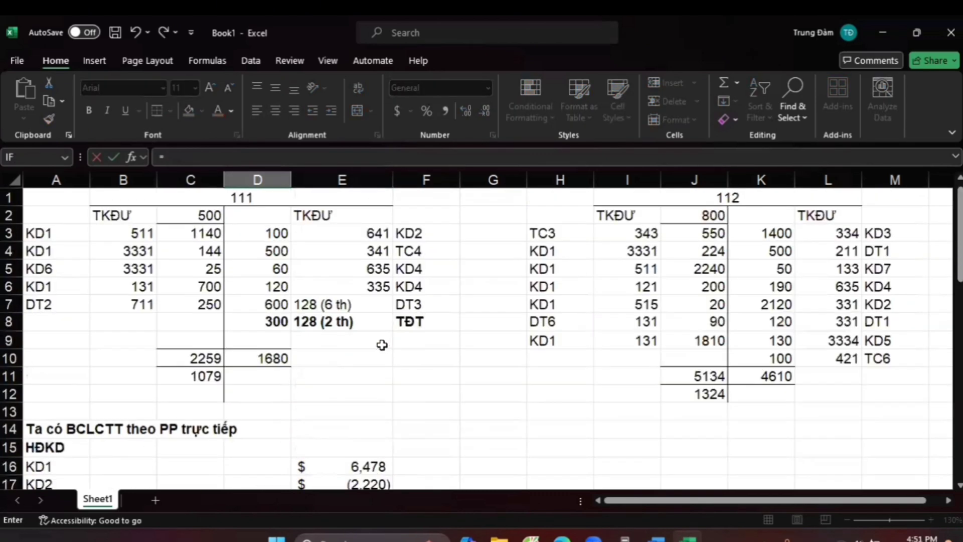
left_click(268, 321)
scroll(504, 336, "down", 12)
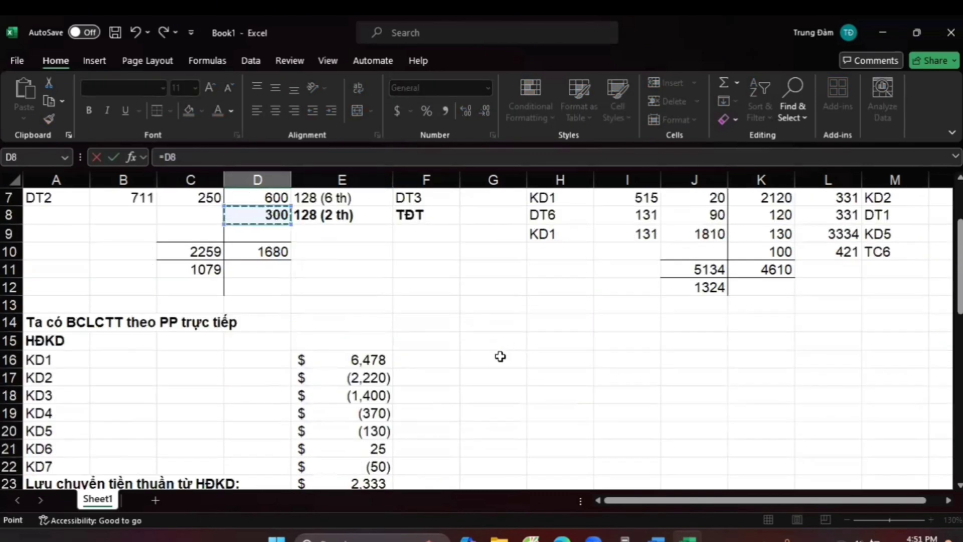
key("Return")
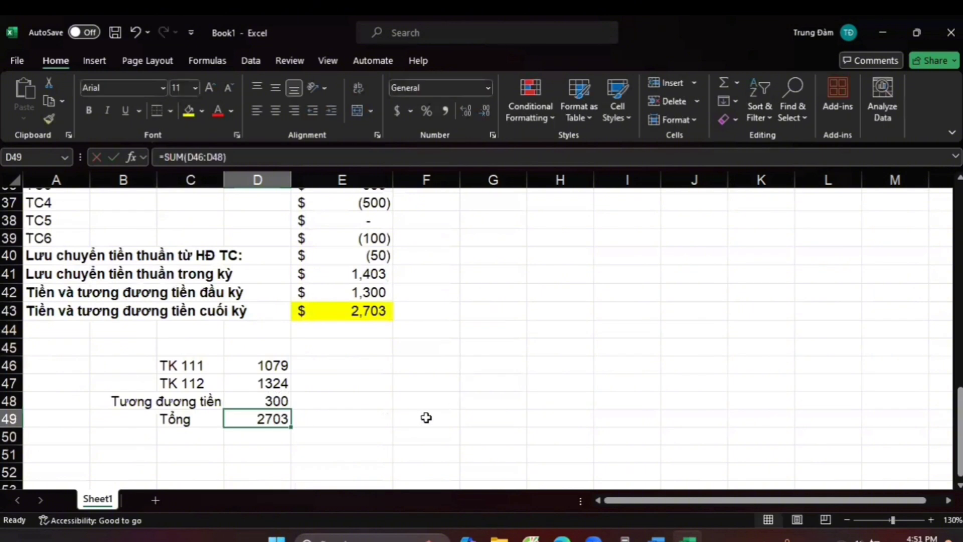
Fill the Tổng amount in cell D49 with yellow to match the closing cash cell E43
left_click_drag(260, 365, 267, 417)
left_click(425, 418)
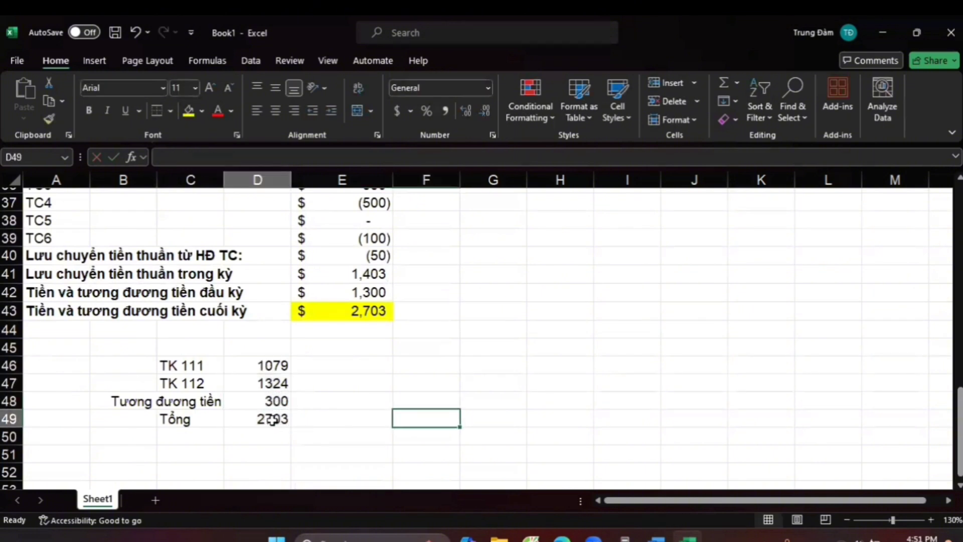
key("Left")
key("Left")
left_click(189, 111)
left_click(327, 377)
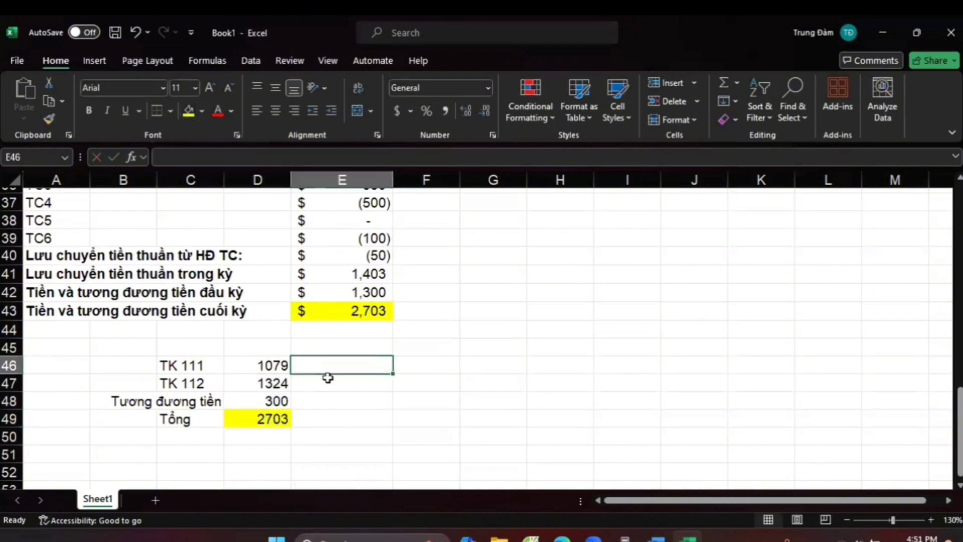
Compare the Tổng amount in D49 and its TK 111, TK 112 and Tương đương tiền components with closing cash in E43
left_click(275, 419)
left_click(344, 310)
left_click(266, 418)
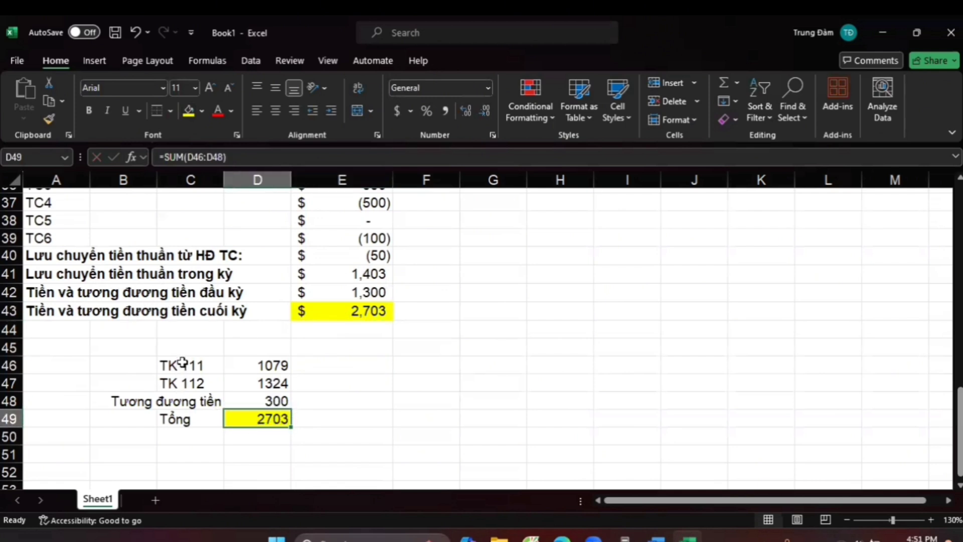
left_click_drag(172, 368, 176, 381)
left_click(206, 407)
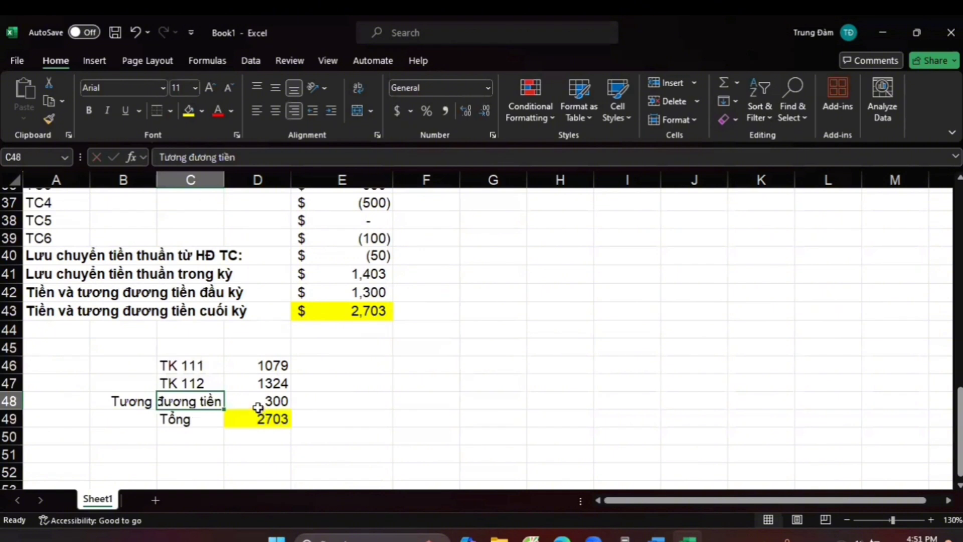
left_click(342, 314)
left_click(257, 432)
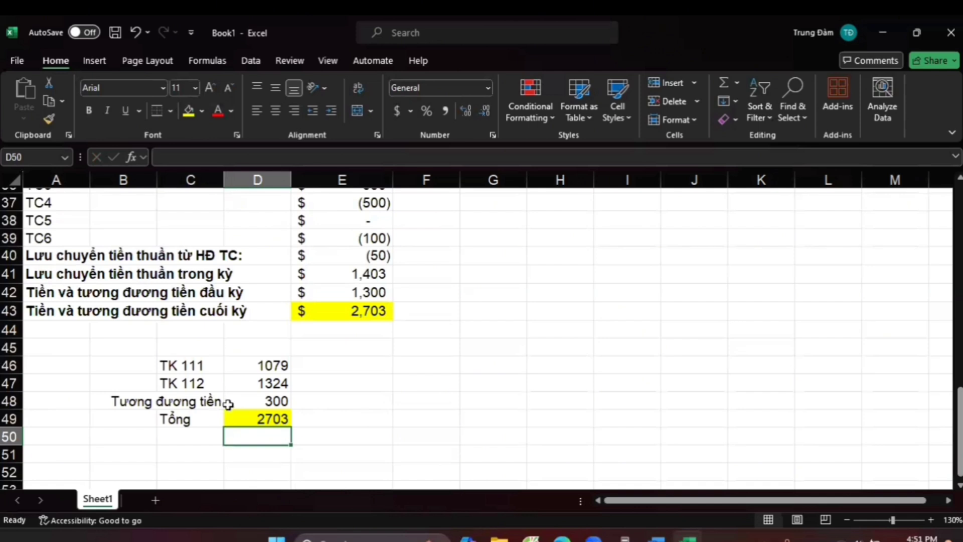
Review the direct-method statement's operating, investing and financing sections, including the Tiền và tương đương tiền cuối kỳ row and the reconciliation beneath it
scroll(246, 398, "up", 4)
scroll(247, 395, "up", 5)
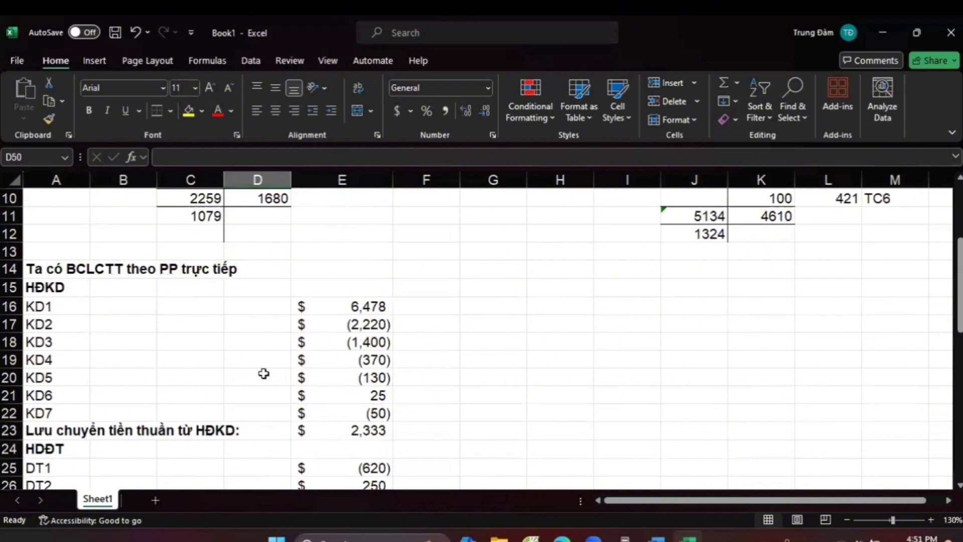
scroll(265, 377, "down", 2)
scroll(256, 344, "down", 3)
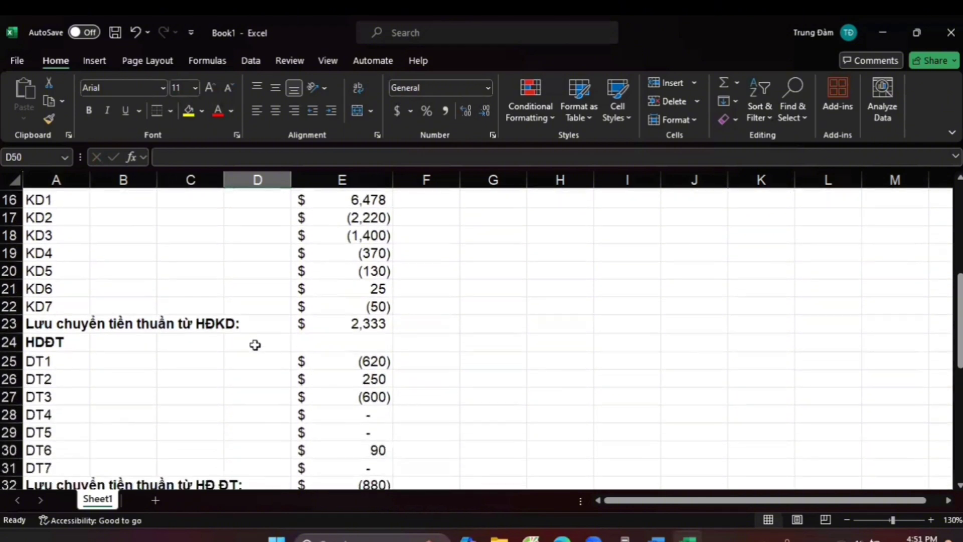
scroll(259, 353, "down", 3)
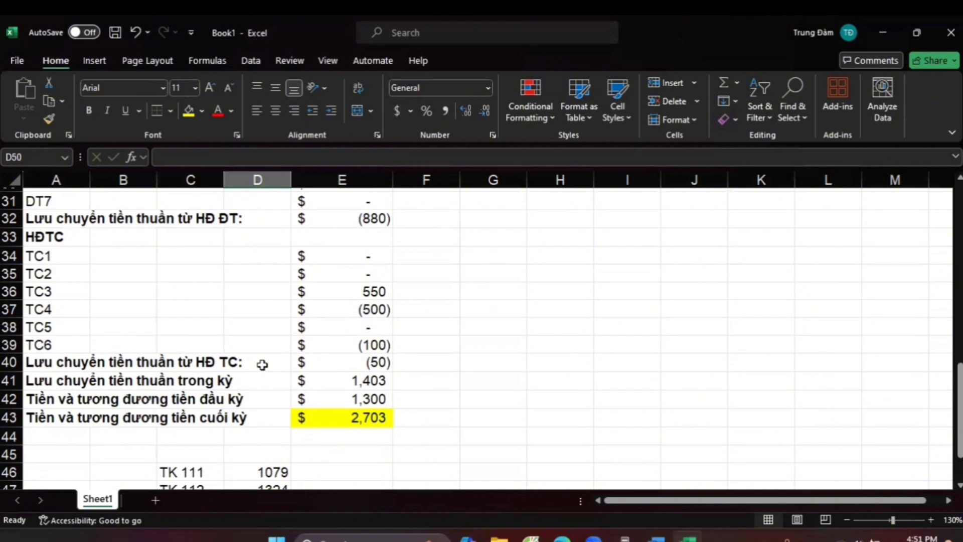
scroll(371, 384, "up", 1)
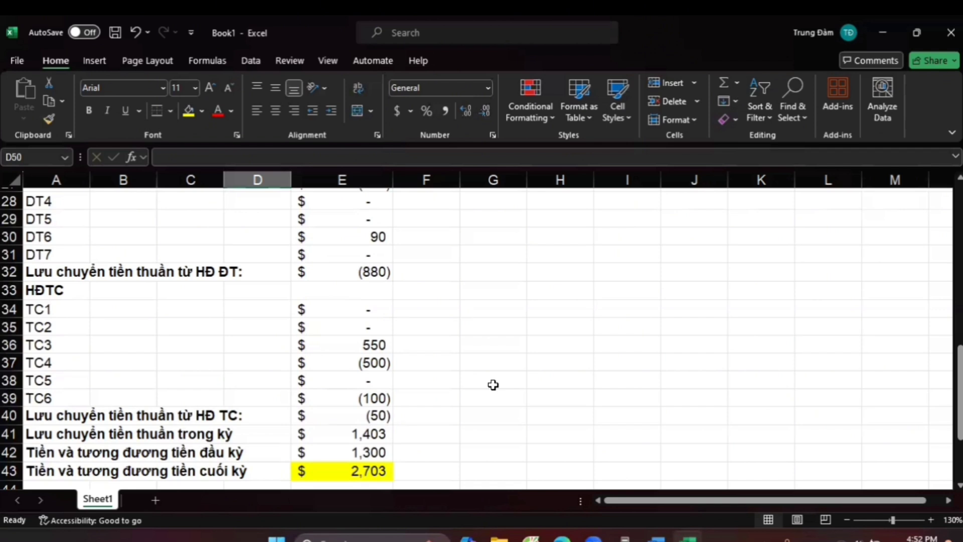
scroll(520, 393, "down", 2)
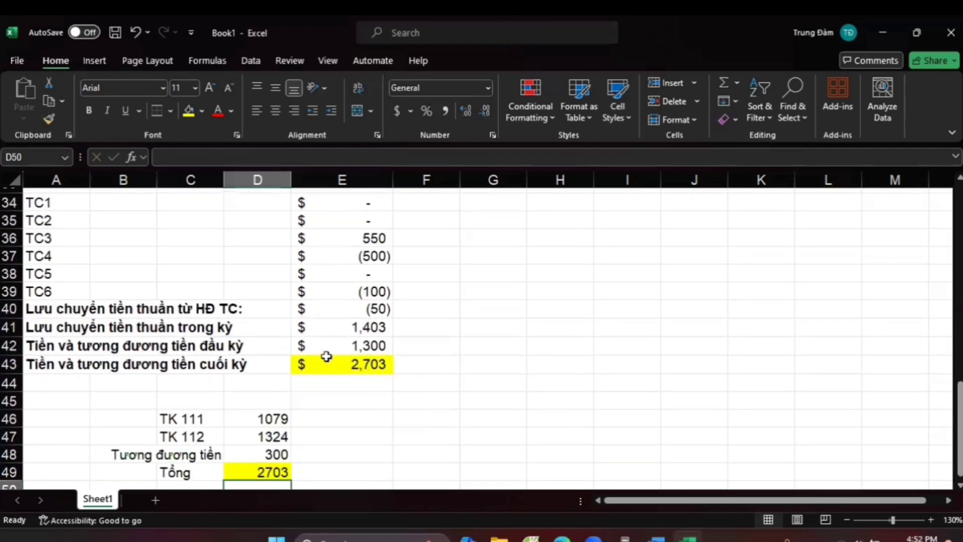
left_click(334, 371)
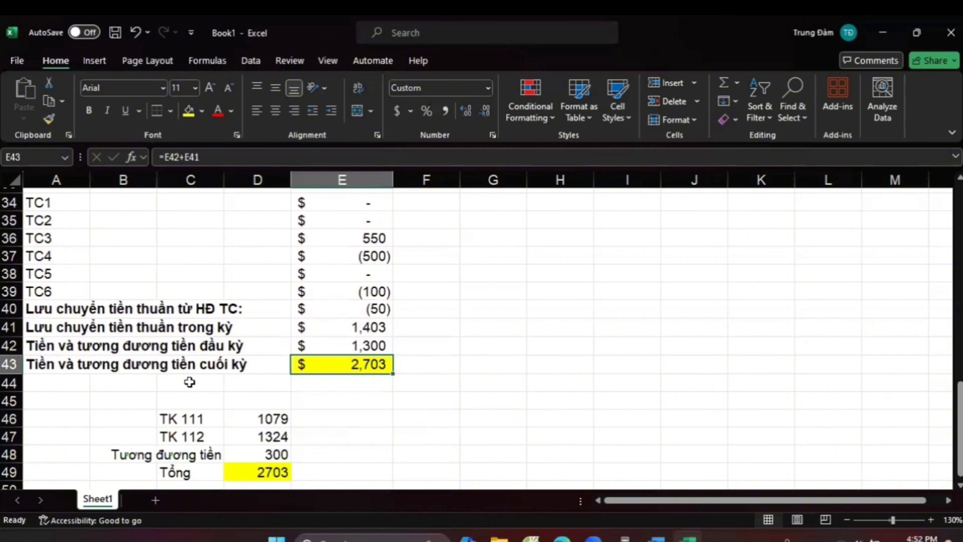
left_click_drag(93, 365, 355, 366)
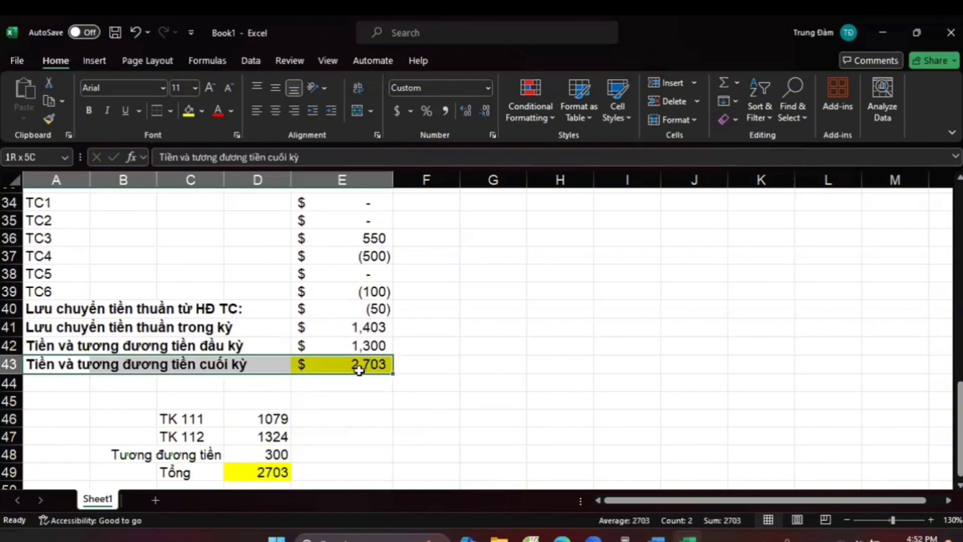
scroll(455, 379, "up", 2)
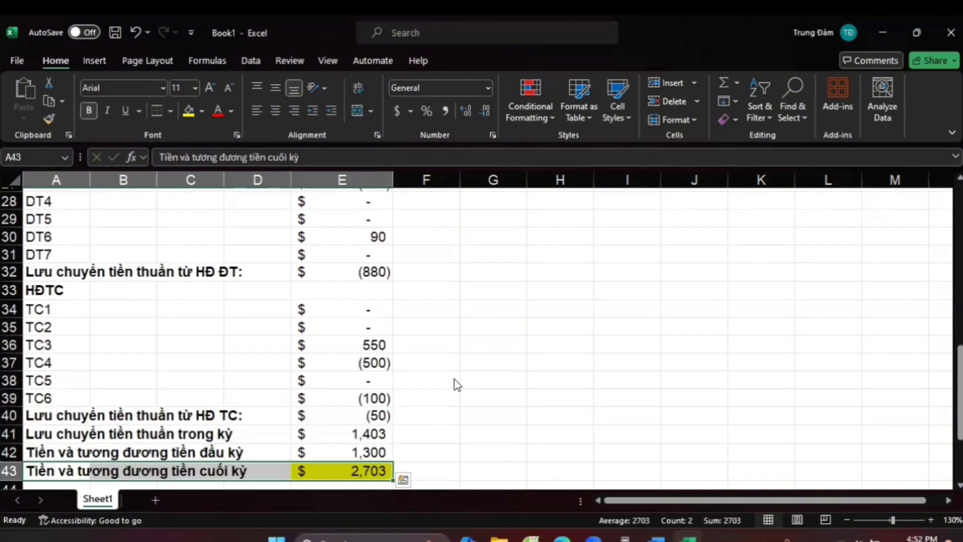
scroll(455, 382, "down", 3)
scroll(463, 396, "up", 7)
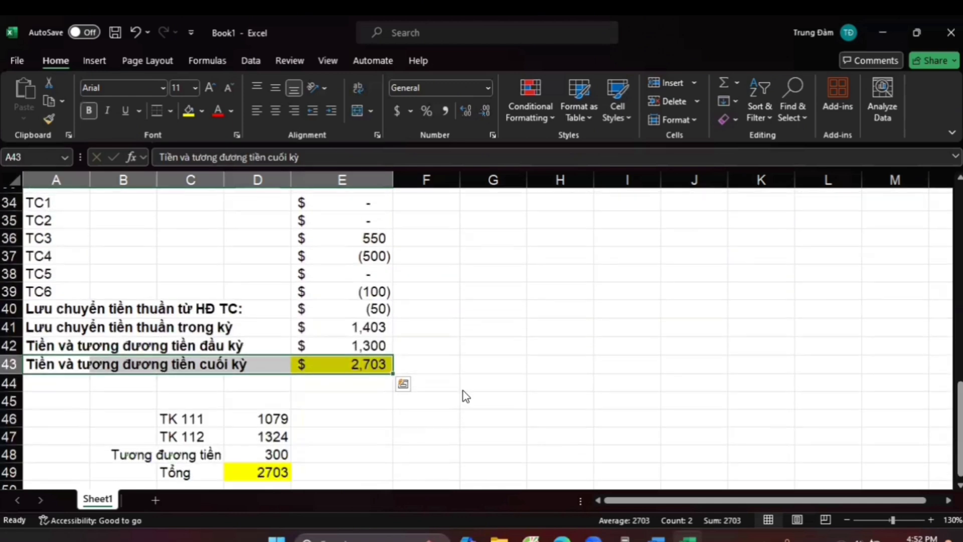
scroll(472, 394, "up", 2)
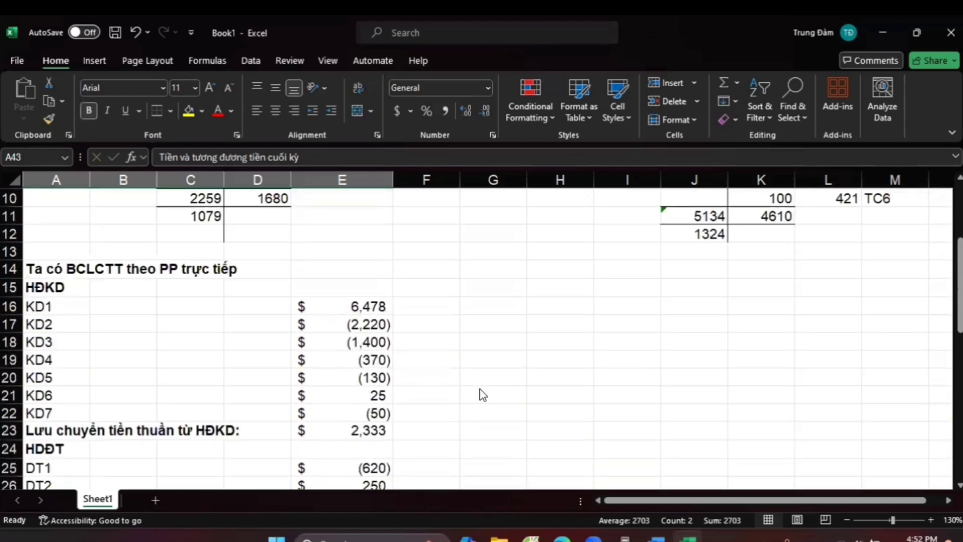
scroll(502, 401, "down", 3)
scroll(522, 401, "down", 1)
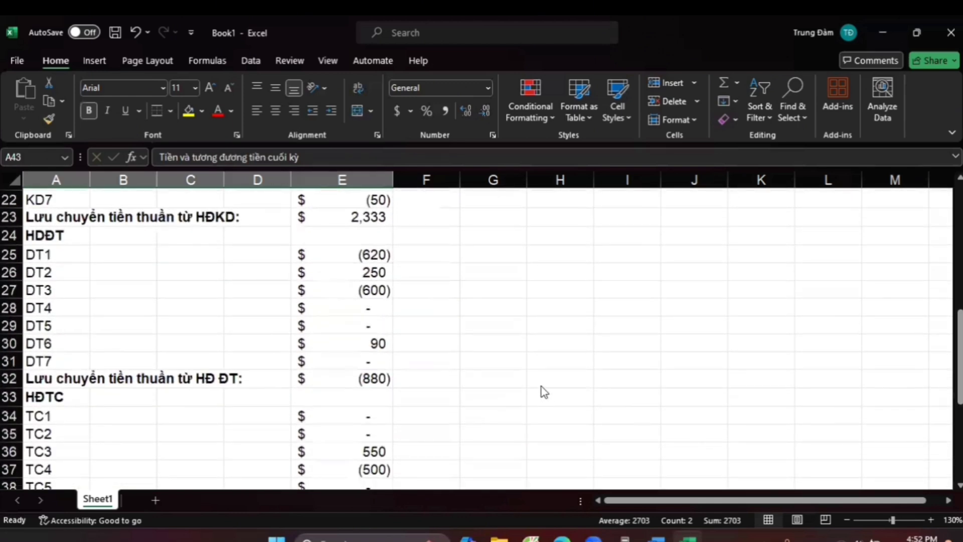
Switch to Chương 4 kế 2.pdf in Edge and underline HĐKD in the red note under the indirect-method heading on page 12
left_click(563, 535)
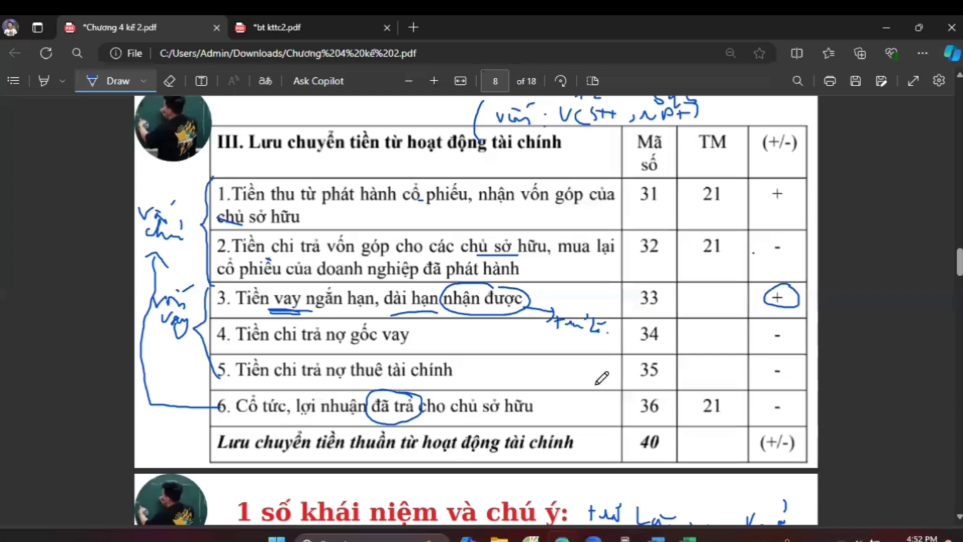
scroll(599, 389, "down", 6)
scroll(591, 407, "down", 15)
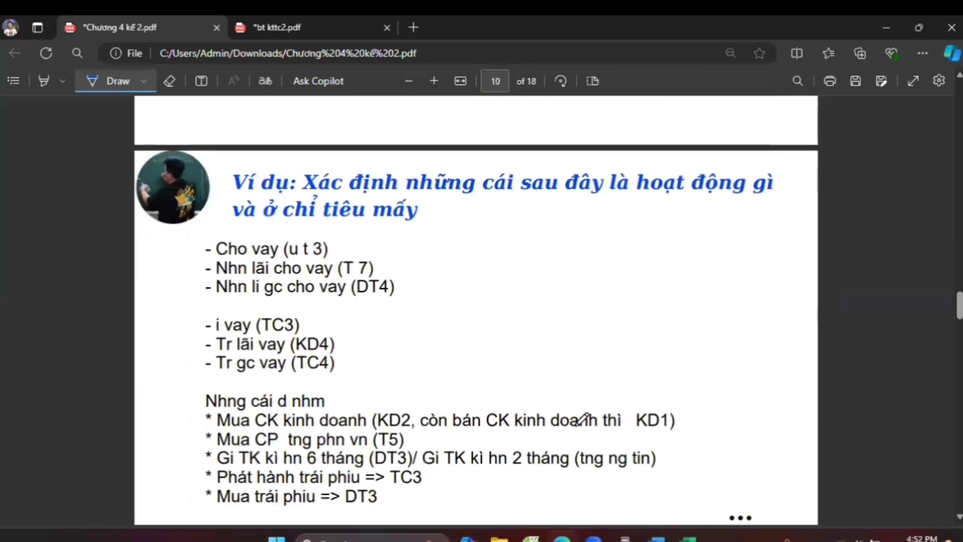
scroll(576, 423, "down", 6)
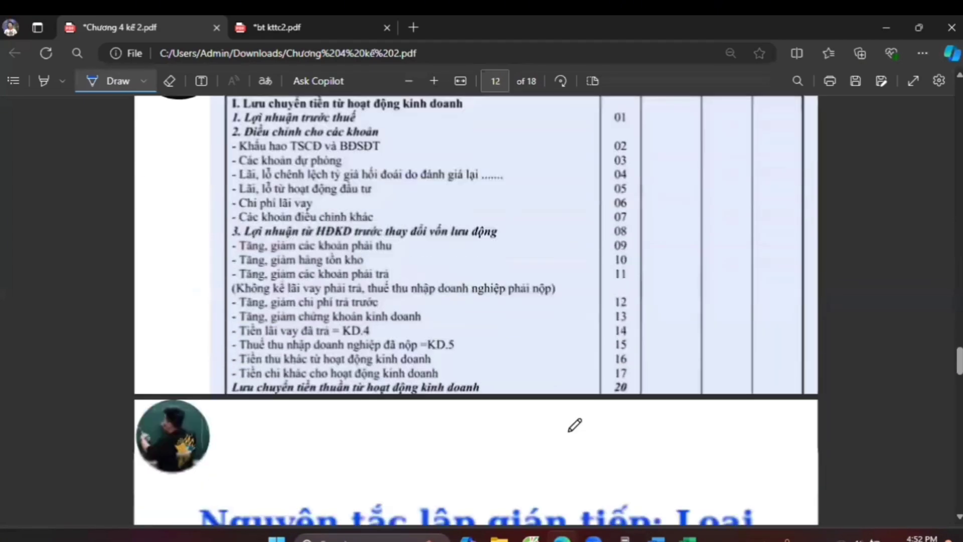
scroll(574, 424, "up", 2)
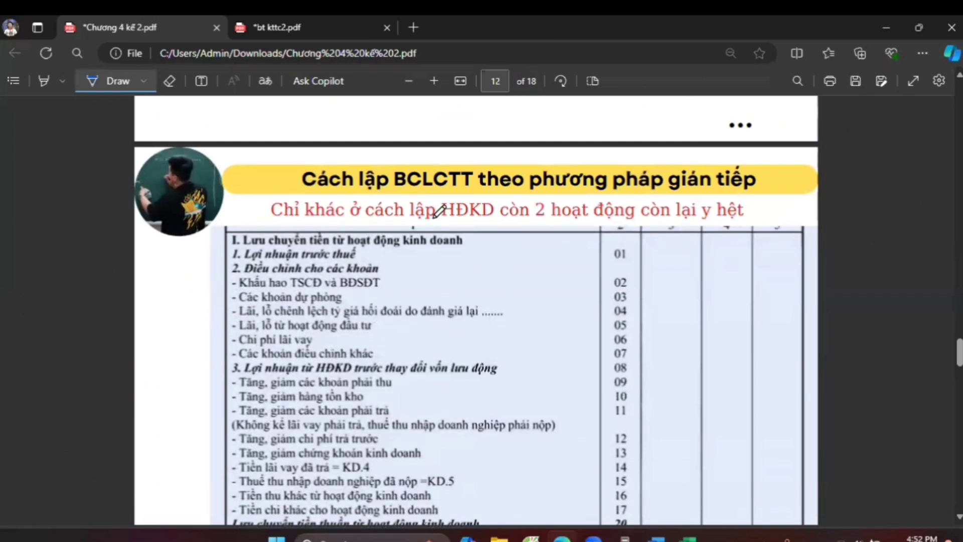
left_click_drag(434, 216, 487, 221)
Switch to Excel to examine the HĐKD block in rows 15–22 against the remaining statement rows, and return to the indirect-method page in Edge
key("alt+Tab")
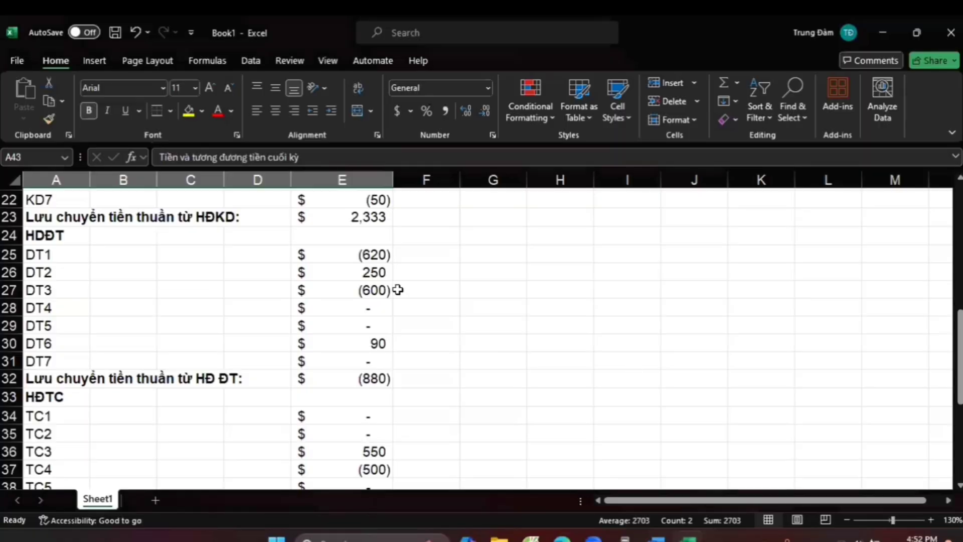
scroll(307, 326, "up", 3)
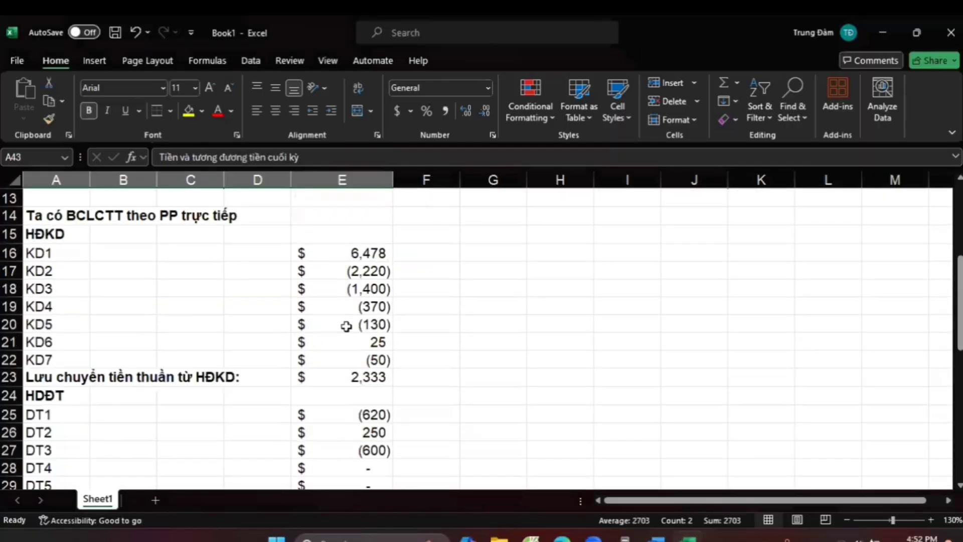
left_click_drag(60, 236, 338, 353)
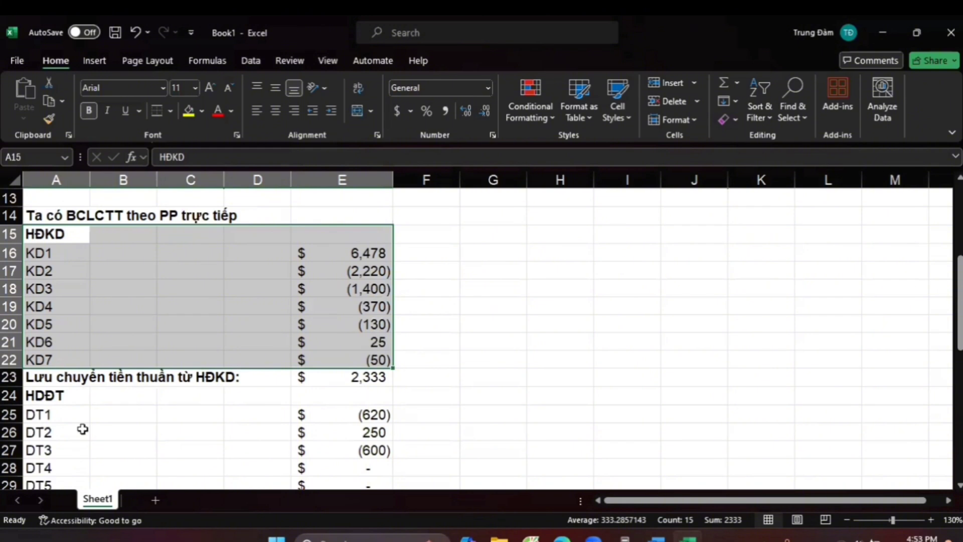
scroll(187, 378, "down", 2)
left_click_drag(75, 229, 372, 482)
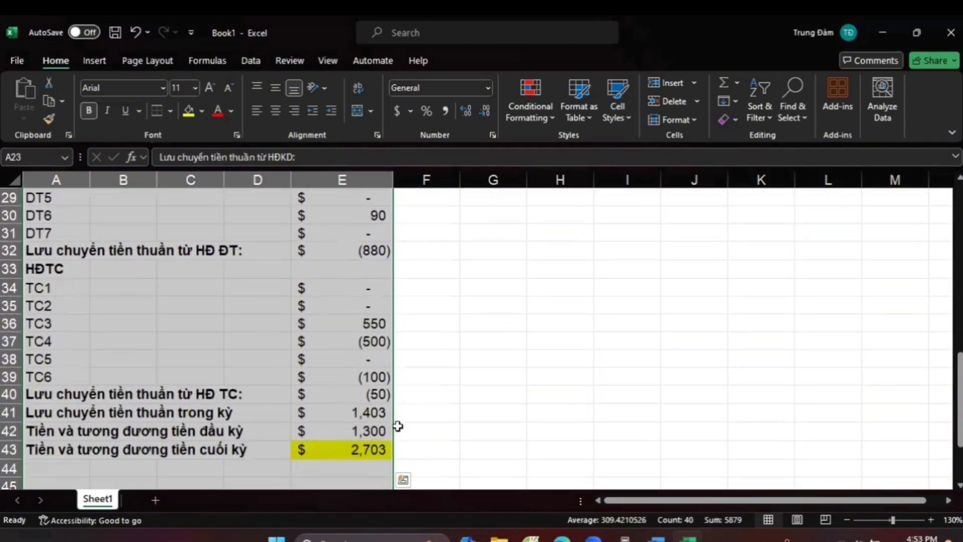
scroll(445, 375, "up", 5)
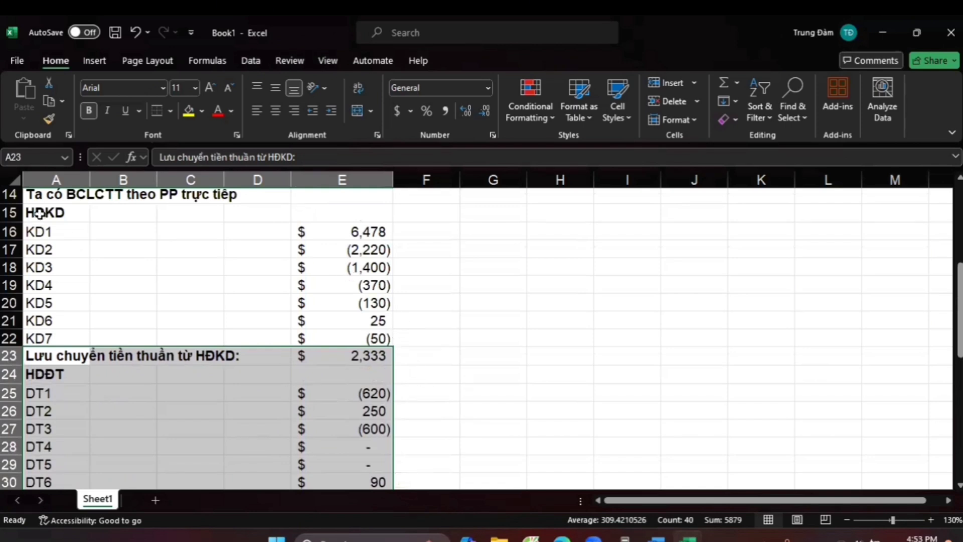
key("alt+Tab")
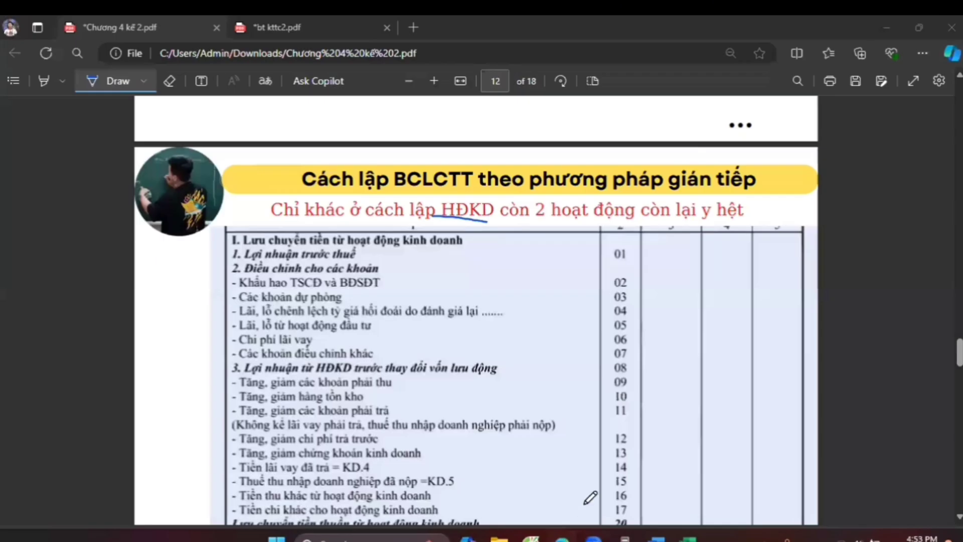